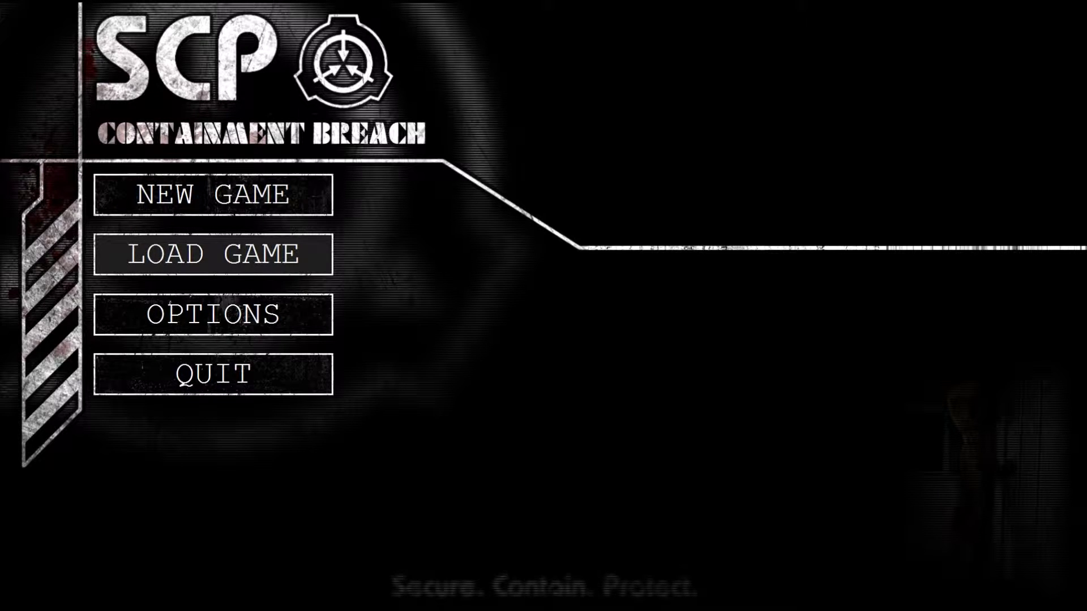
- Load the second saved game from the LOAD GAME list and enter the facility
left_click(213, 254)
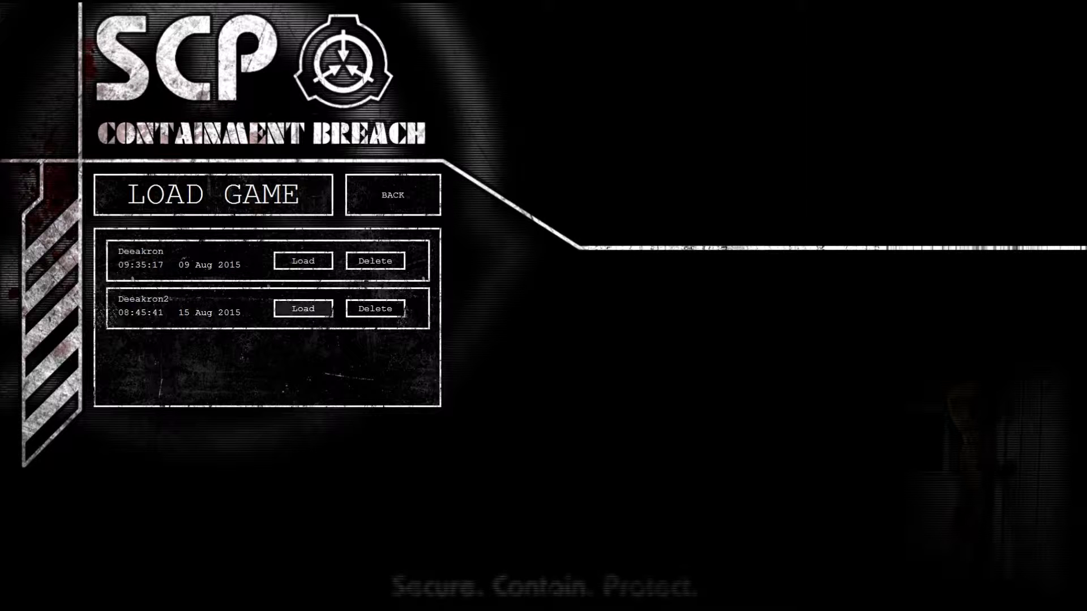
left_click(303, 309)
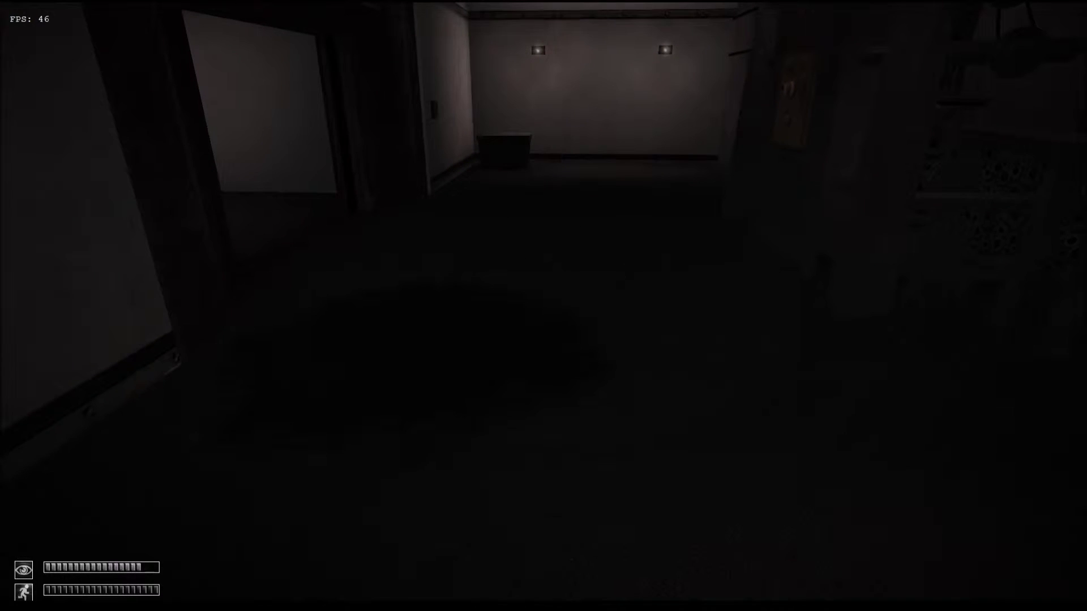
- Equip the S-NAV navigator from the inventory and walk up to the door's wall button
key("Tab")
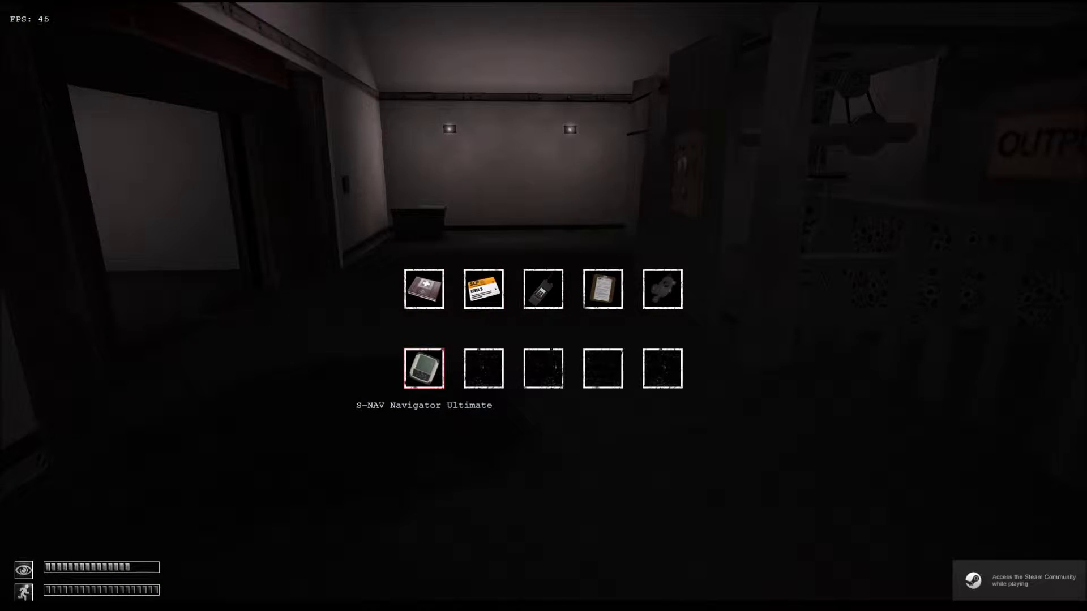
key("Tab")
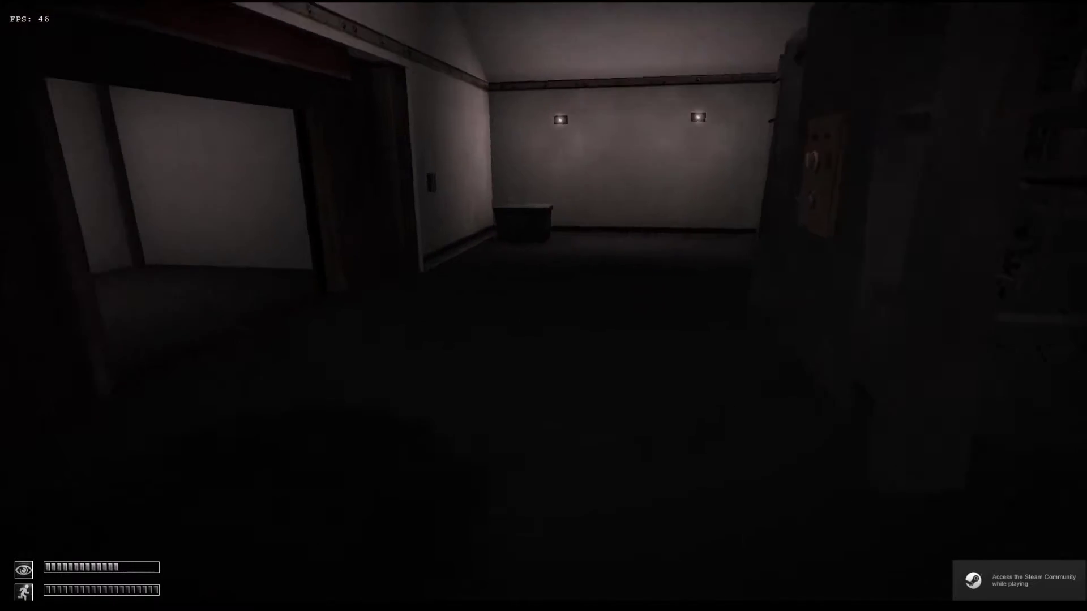
key("w")
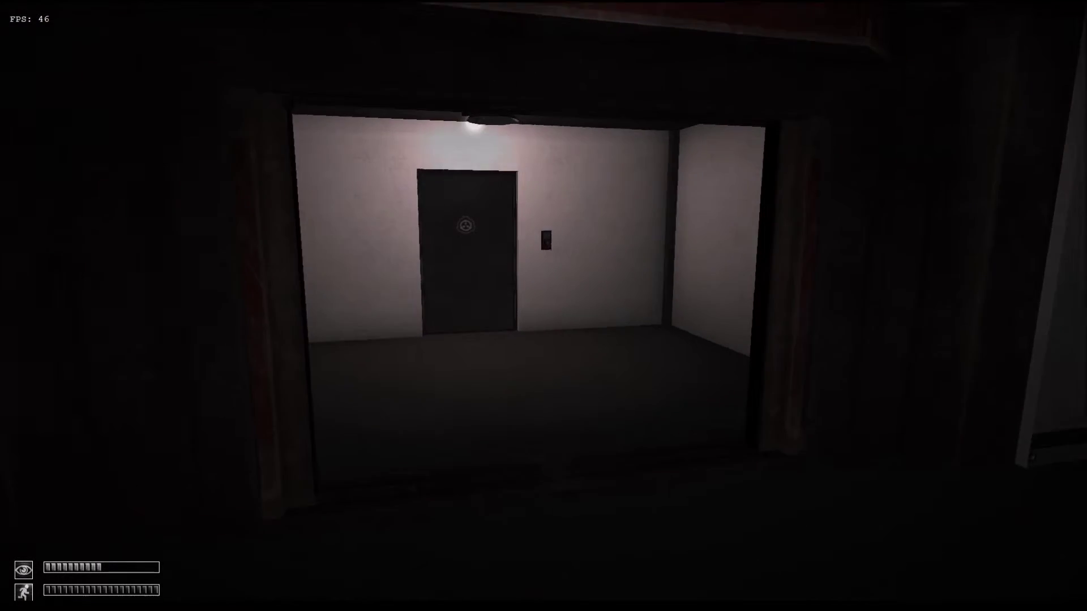
key("Tab")
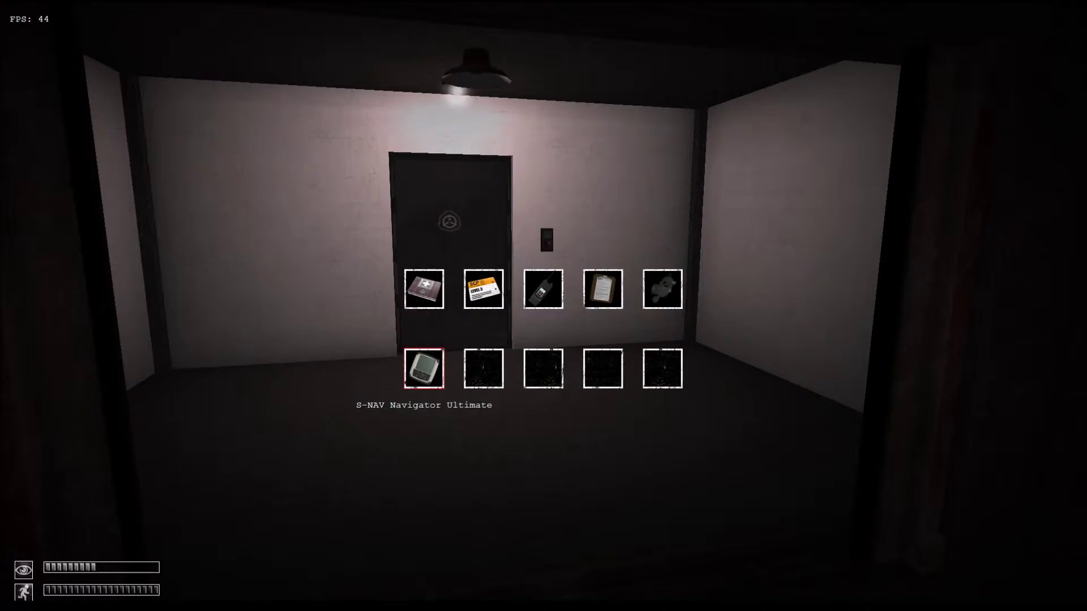
double_click(422, 368)
key("w")
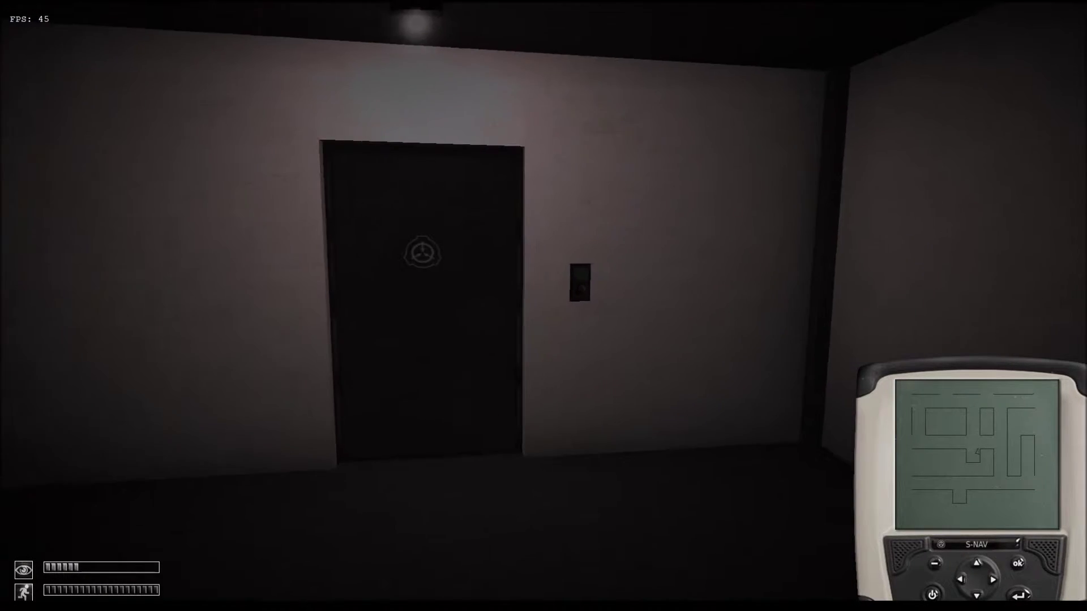
key("w")
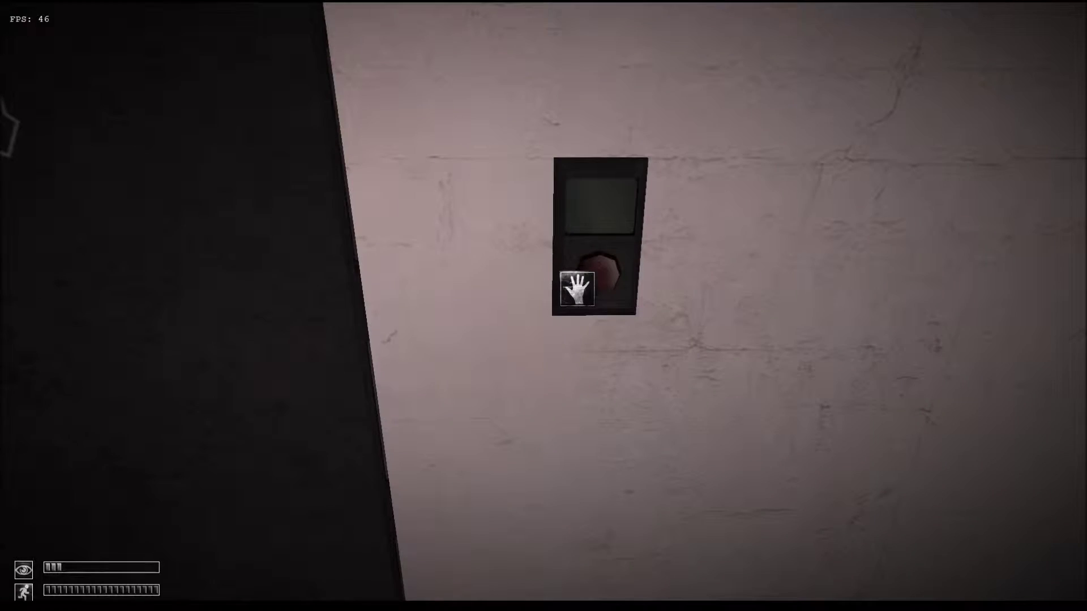
key("Tab")
double_click(424, 370)
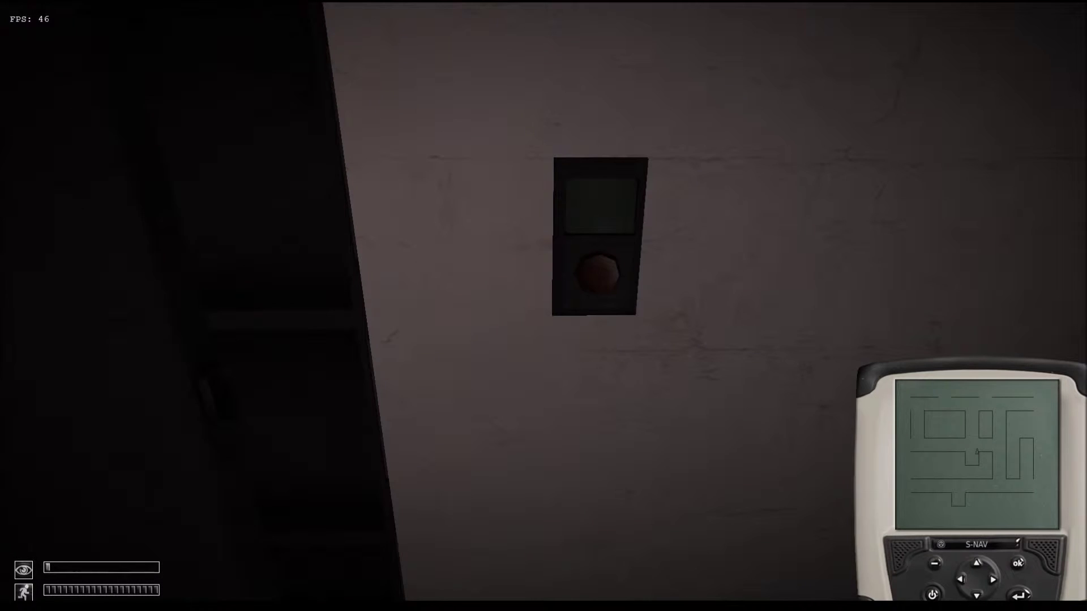
- Walk down the corridor past the elevator to the Heavy Containment Zone doors
key("w")
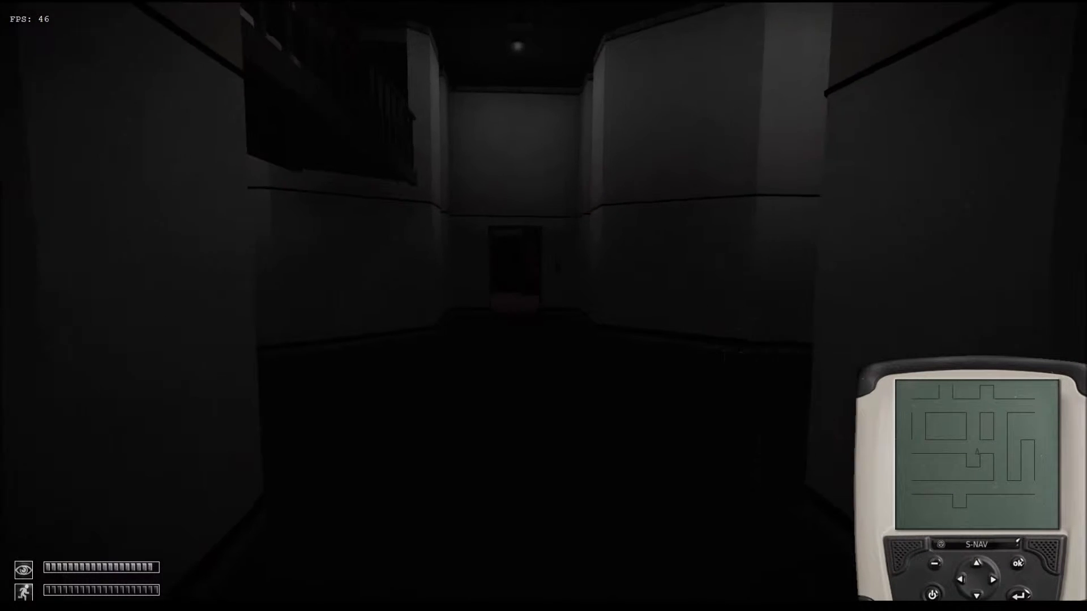
key("w")
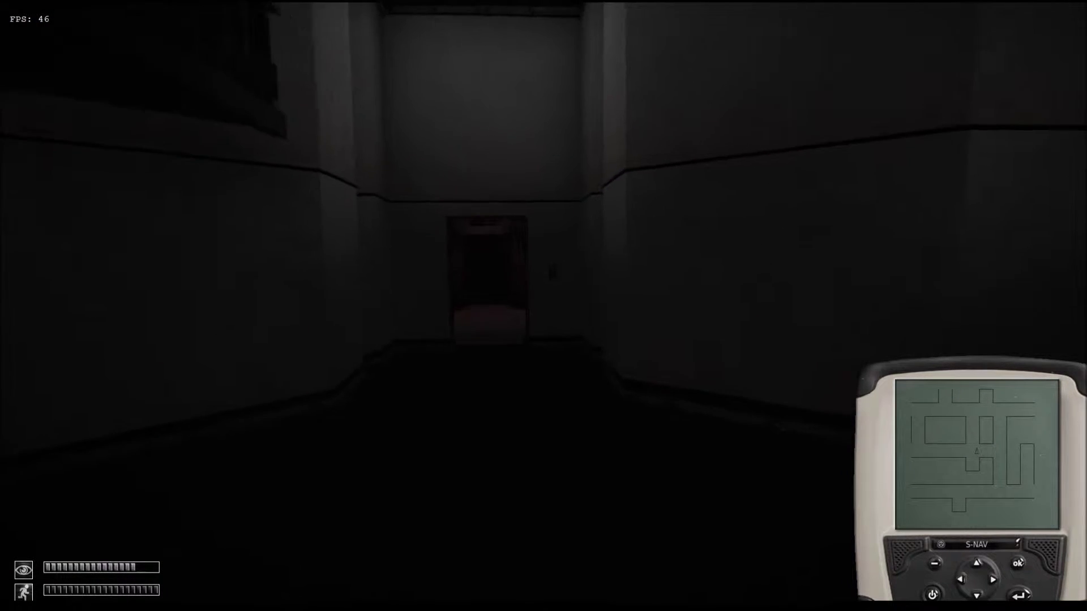
key("w")
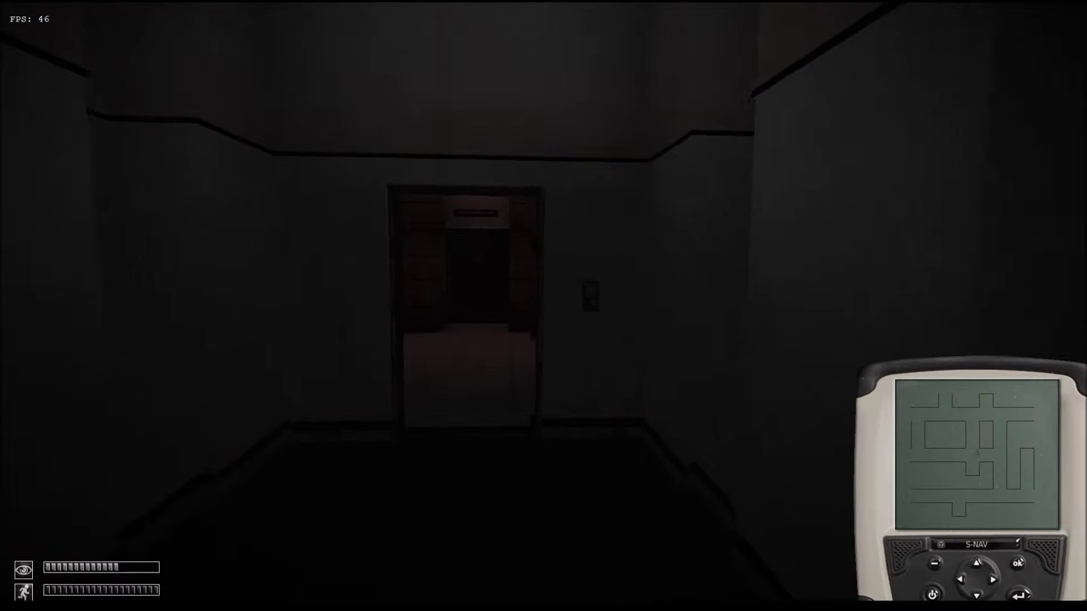
key("w")
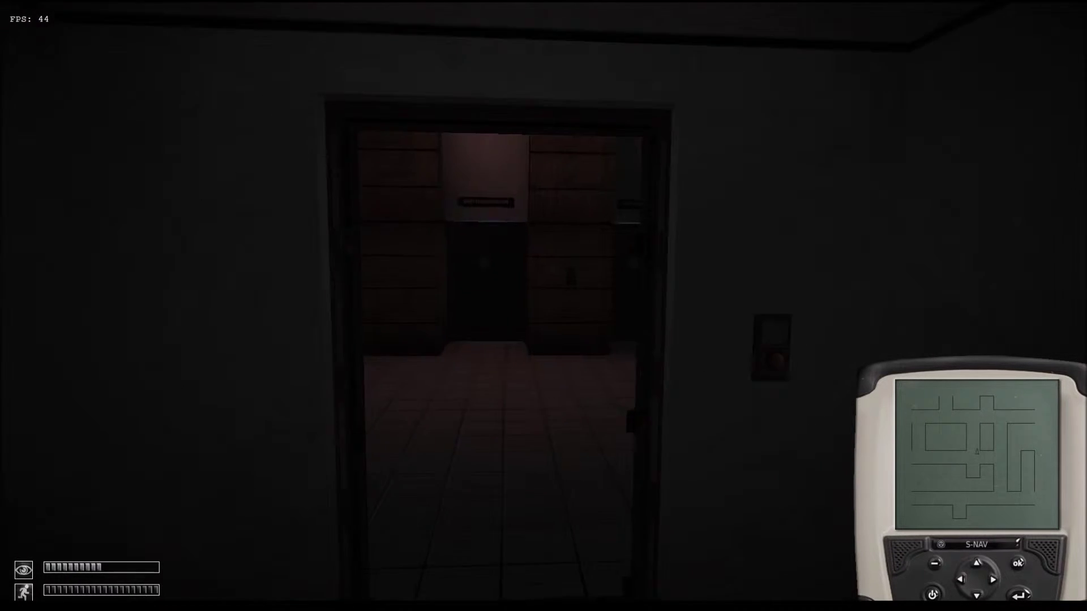
key("w")
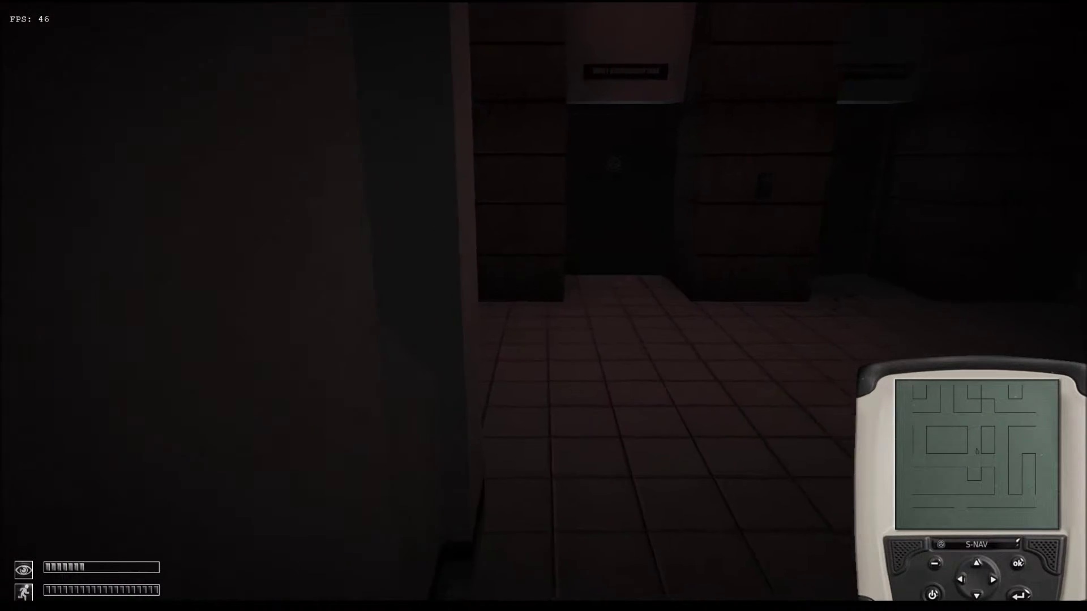
key("w")
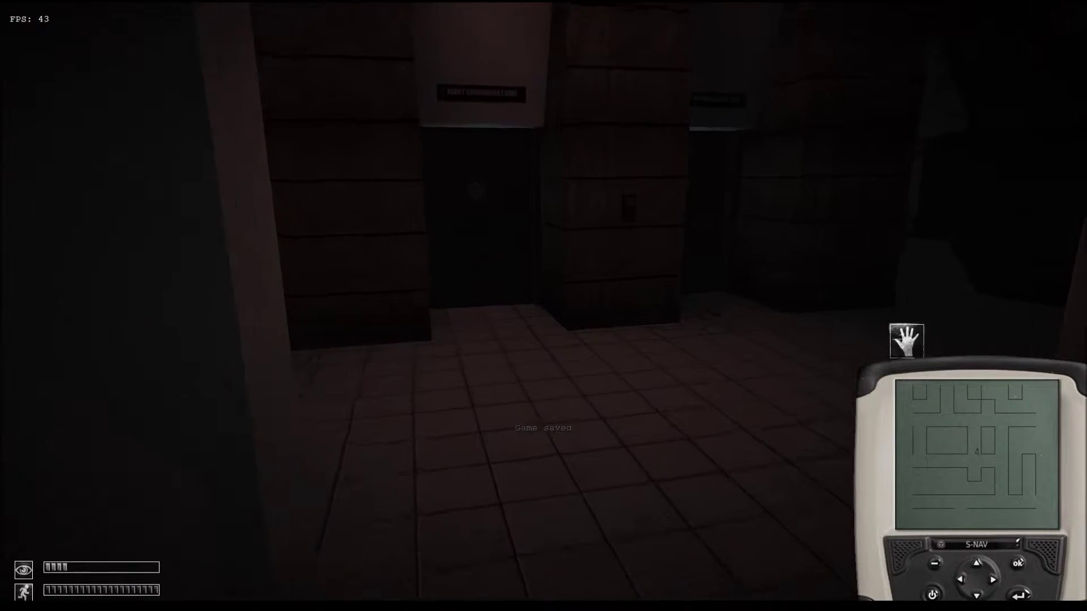
key("w")
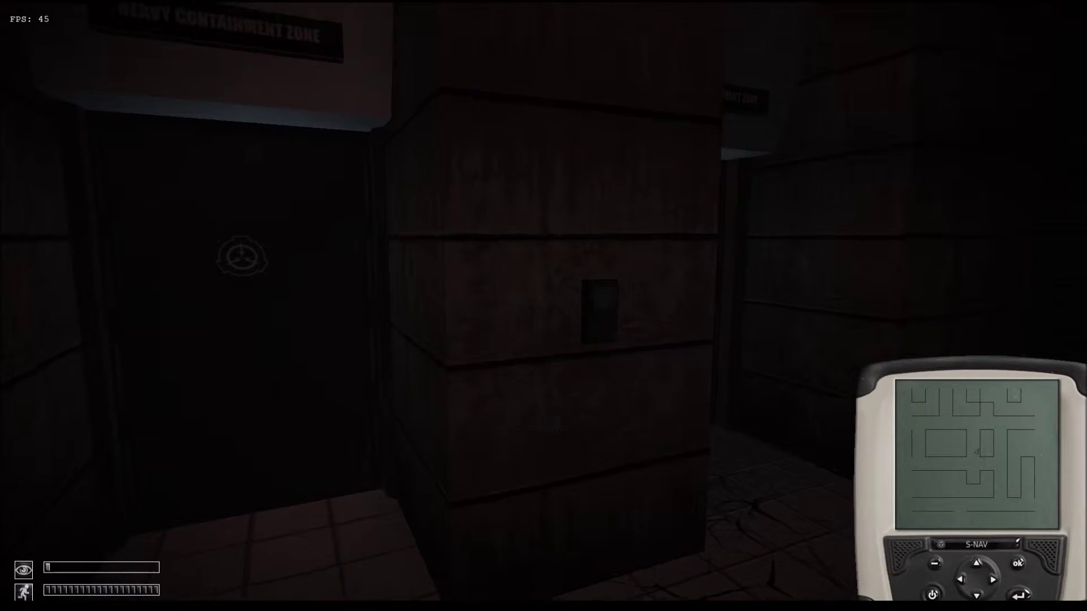
key("Tab")
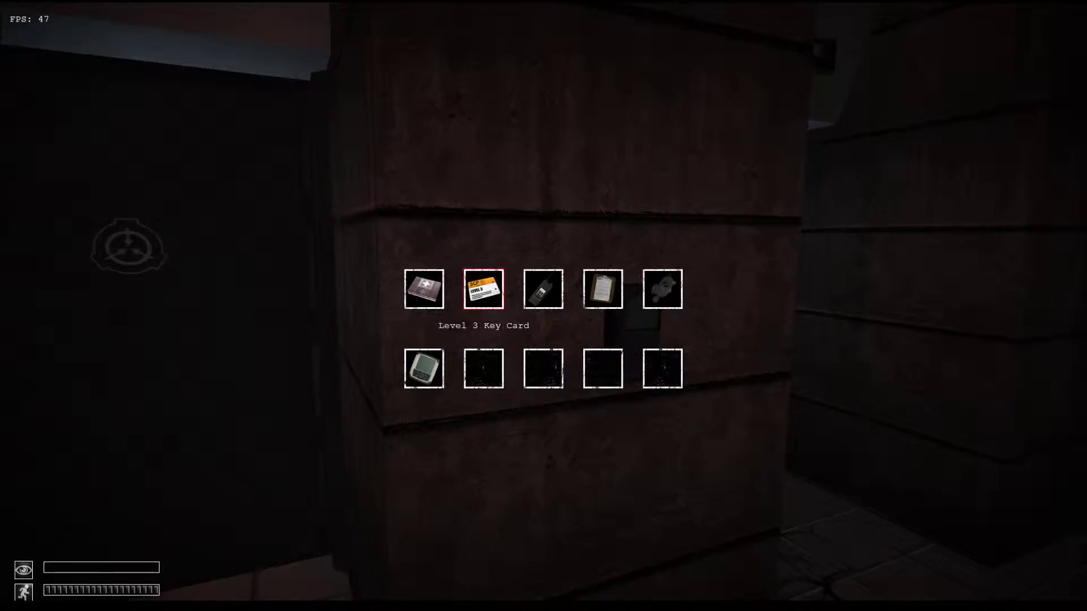
- Unlock the Heavy Containment Zone door with the Level 3 Key Card and walk through
left_click(483, 286)
left_click(544, 306)
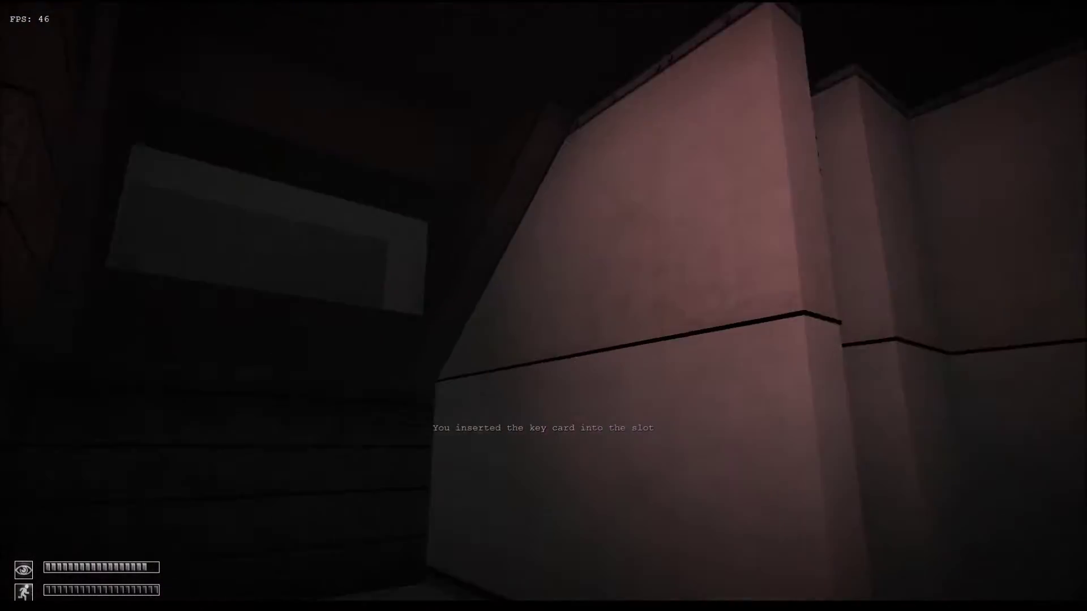
key("w")
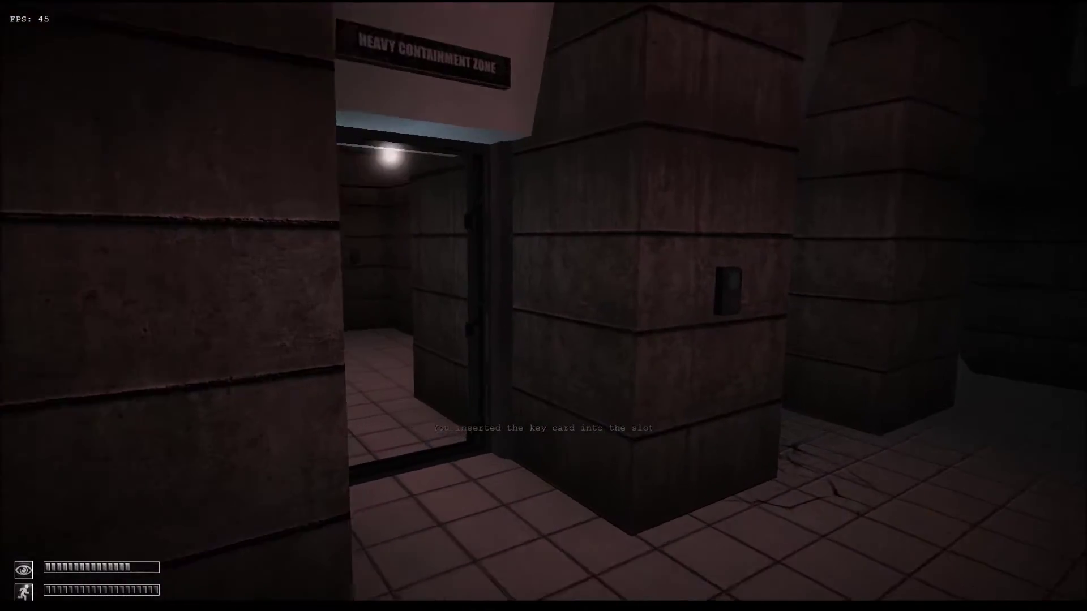
key("w")
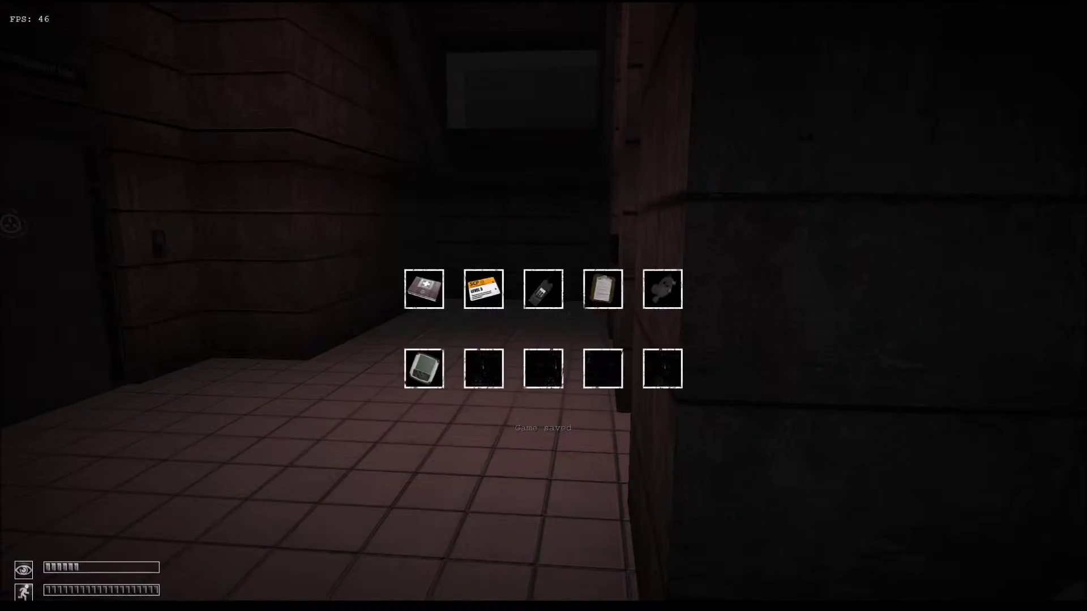
- Bring out the S-NAV and head down the corridor into the tiled room where SCP-173 waits
left_click(424, 368)
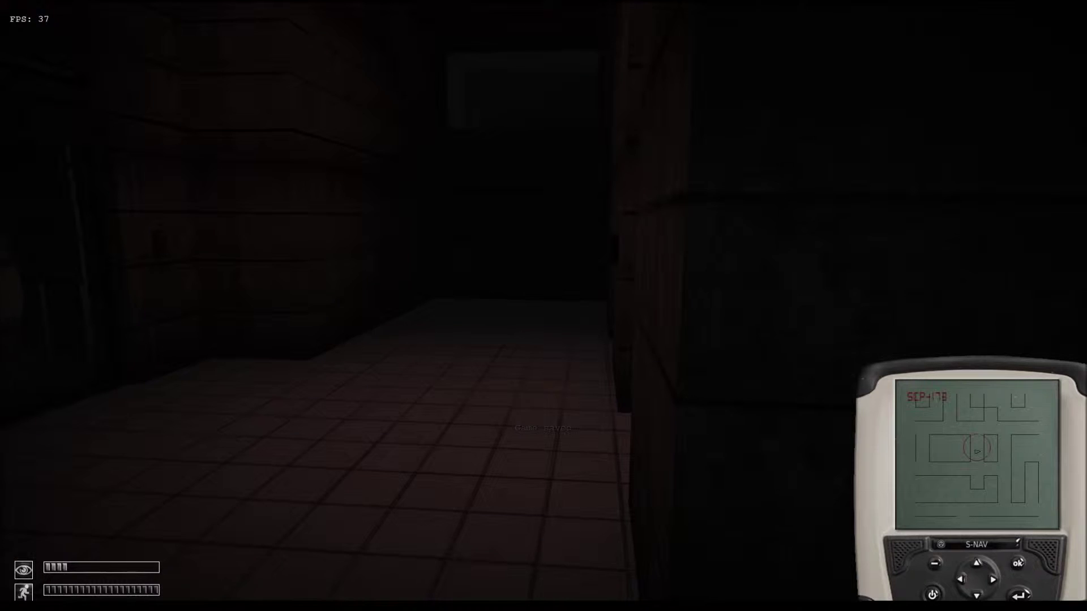
key("w")
key("w")
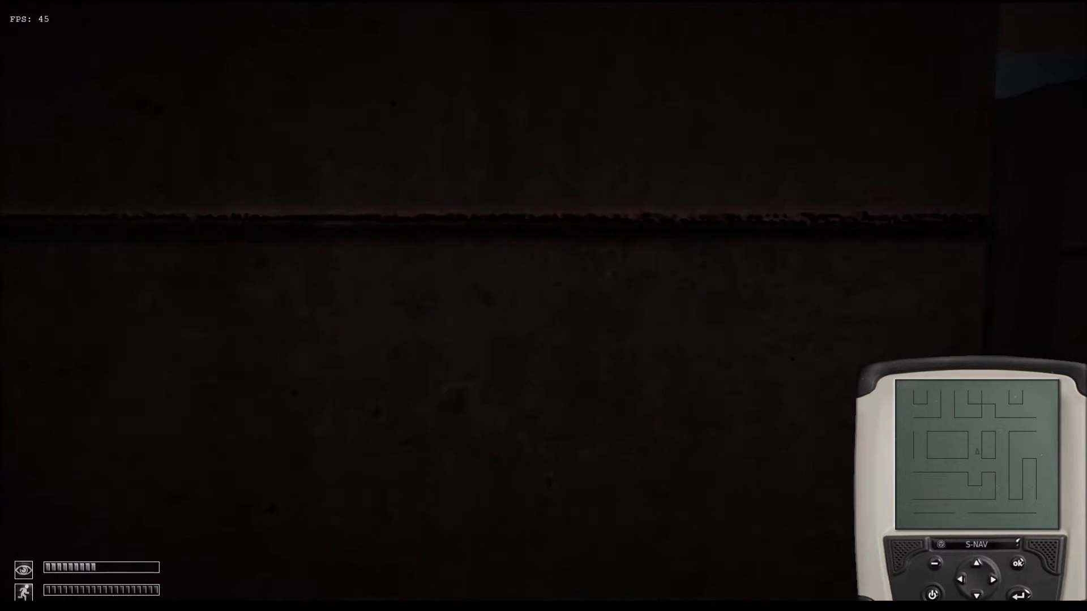
key("space")
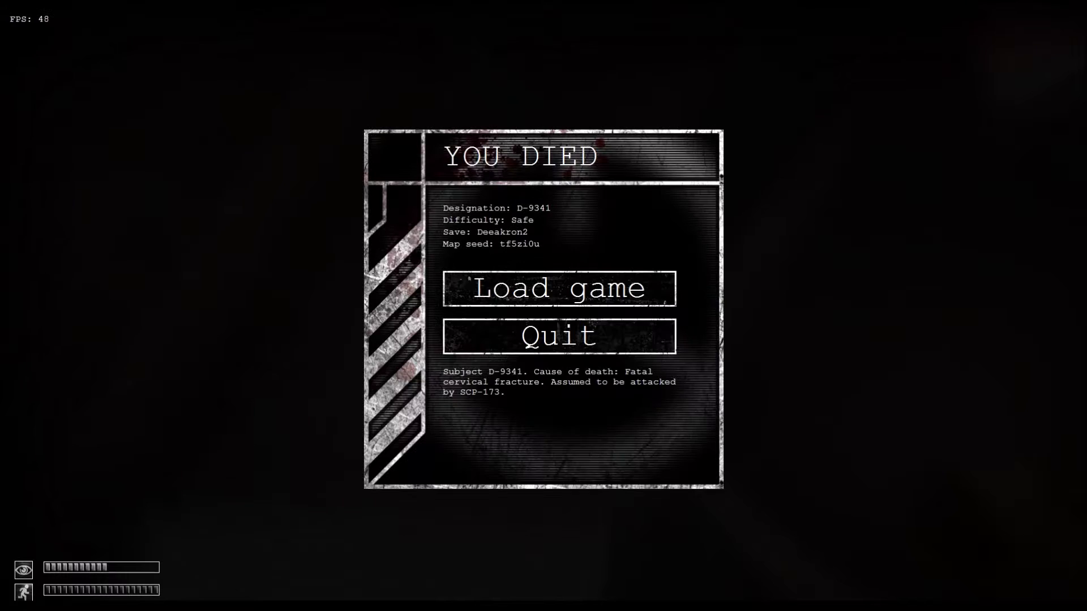
- Reload the saved game from the YOU DIED screen and resume playing
left_click(559, 289)
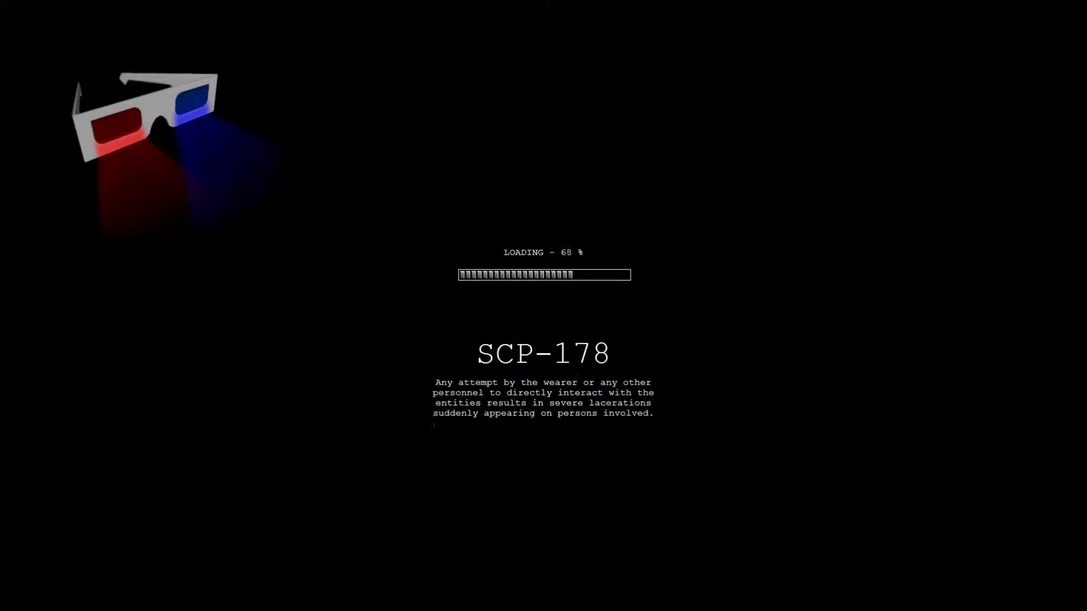
key("space")
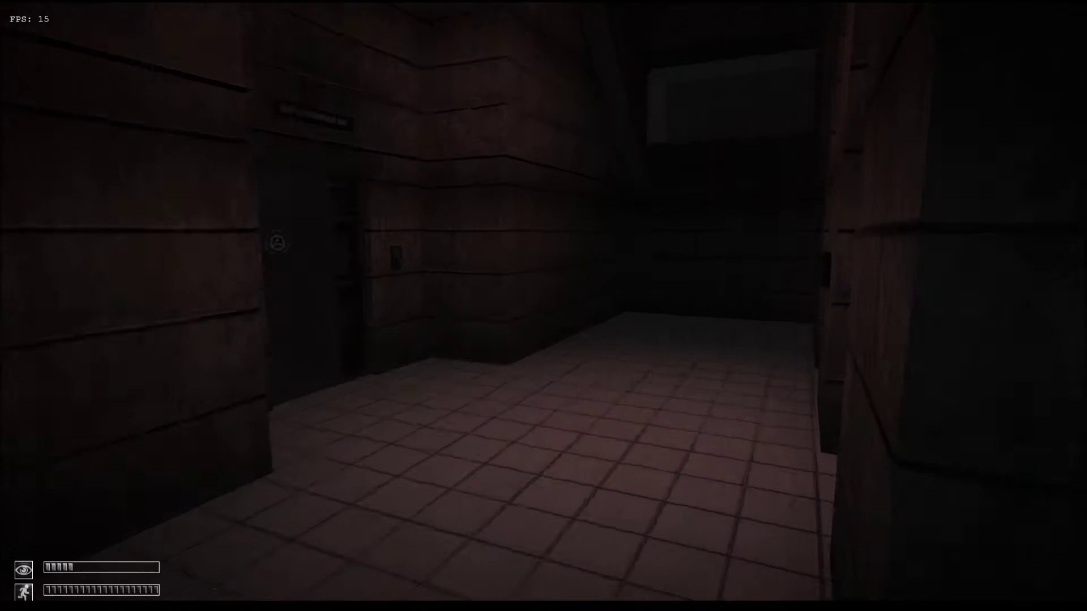
key("Tab")
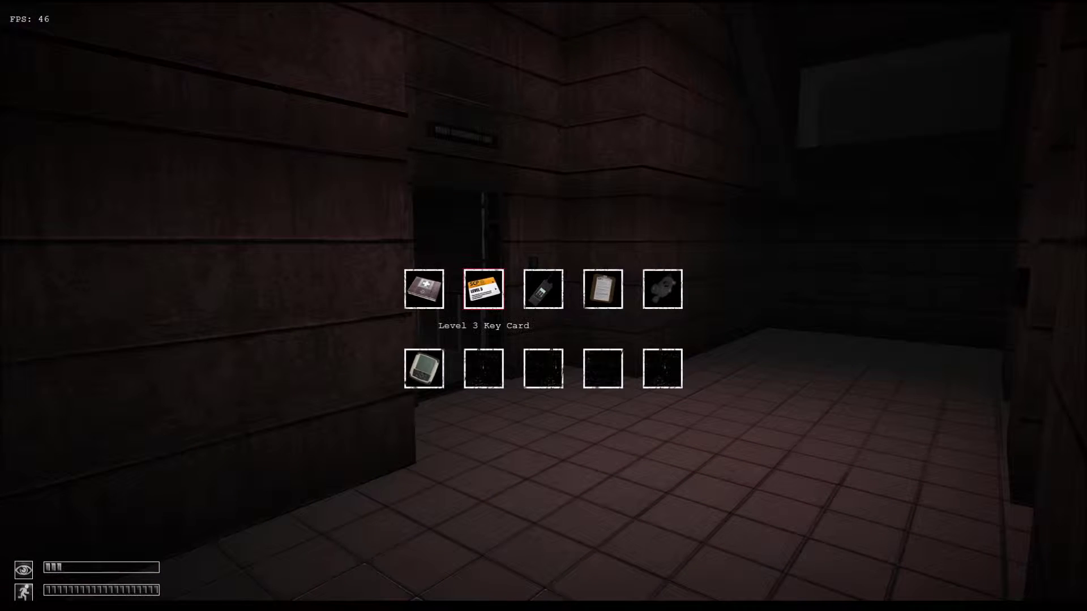
key("Tab")
- Walk back to stand before the closed Heavy Containment Zone door
key("w")
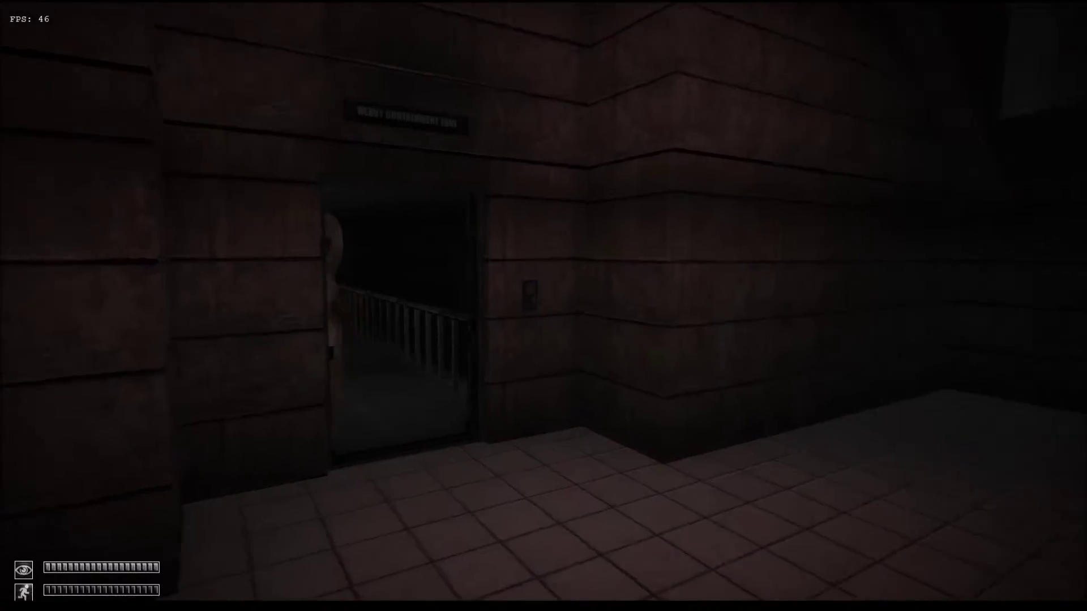
key("a")
key("s")
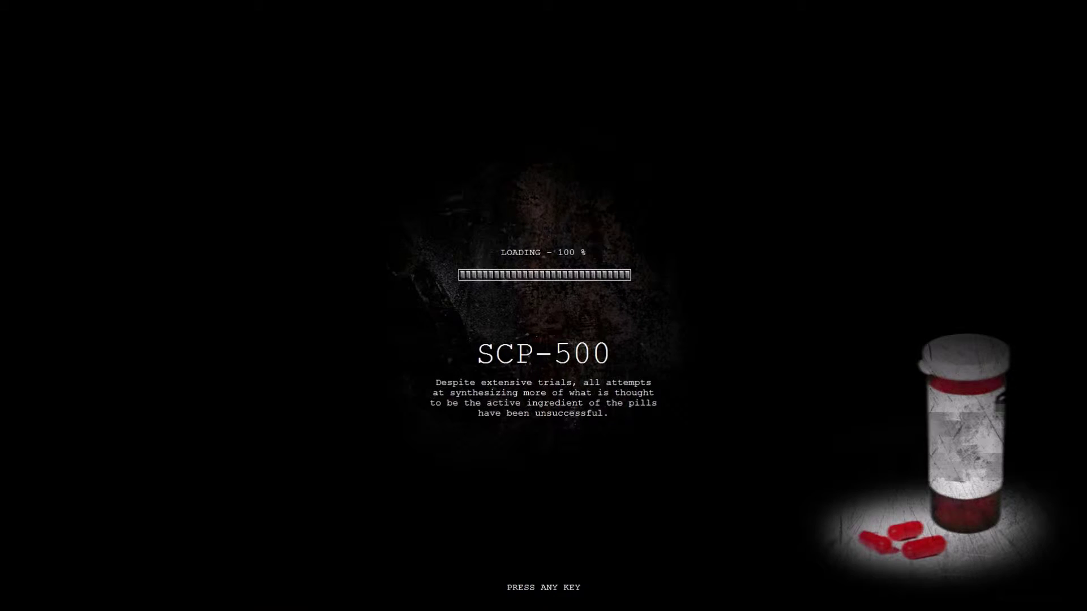
key("space")
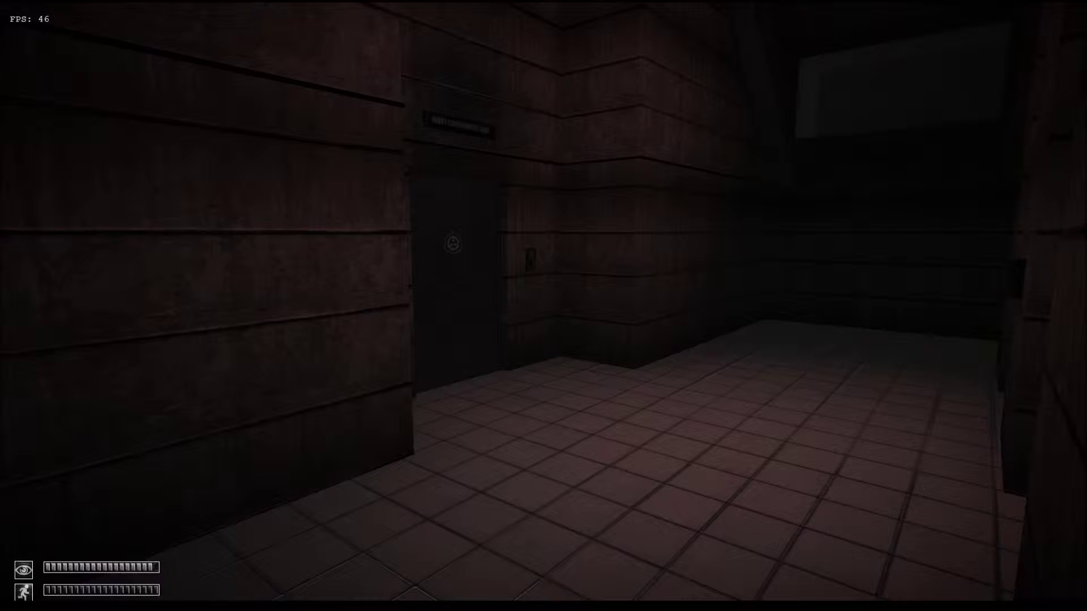
- Equip the navigator, open the door ahead and walk into the next corridor
key("Tab")
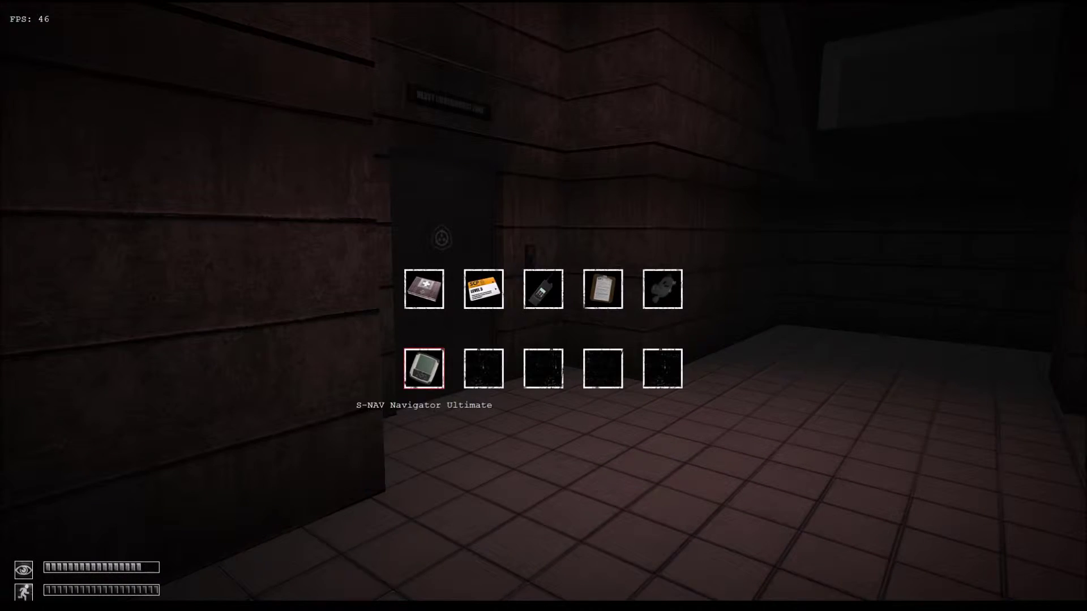
left_click(424, 368)
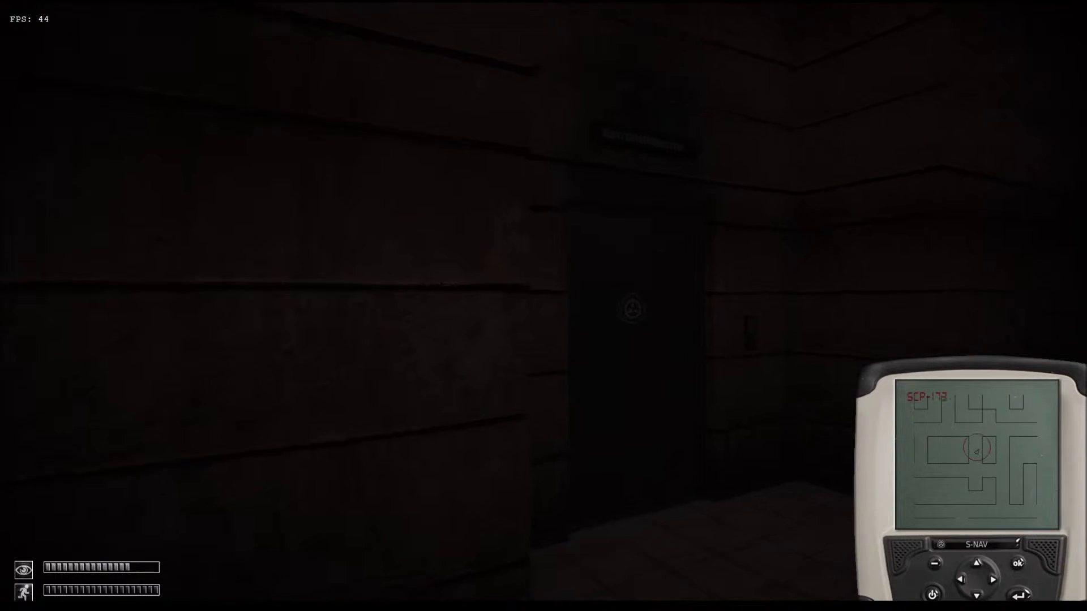
key("w")
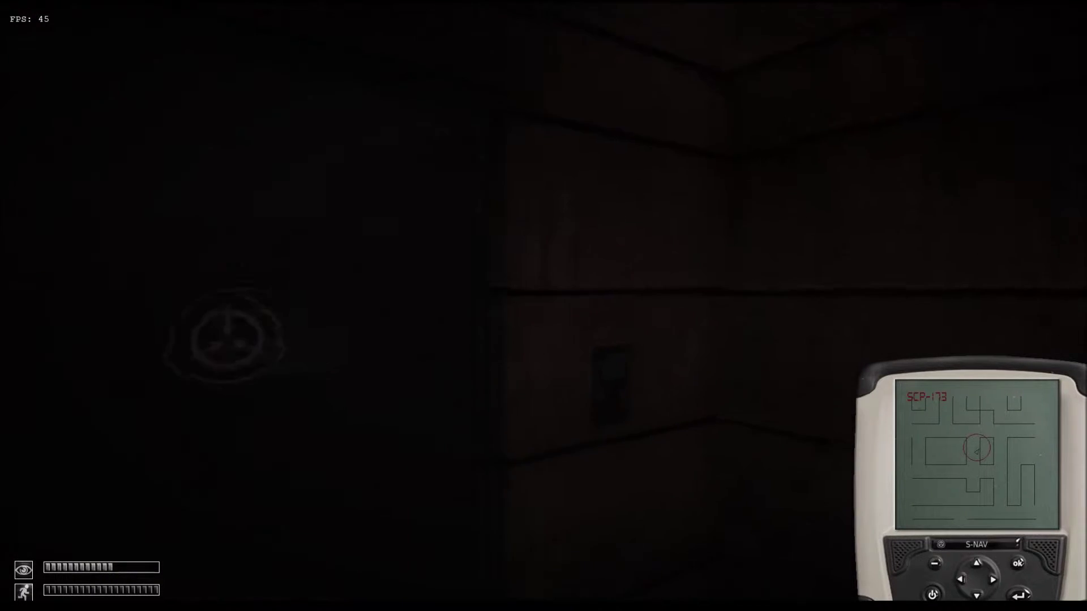
left_click(626, 320)
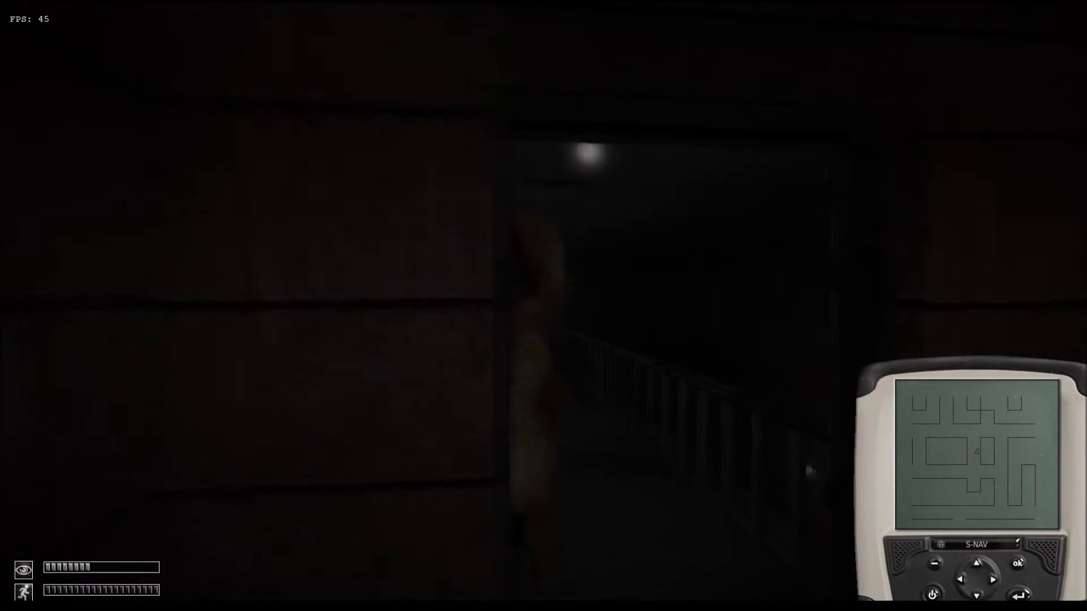
key("w")
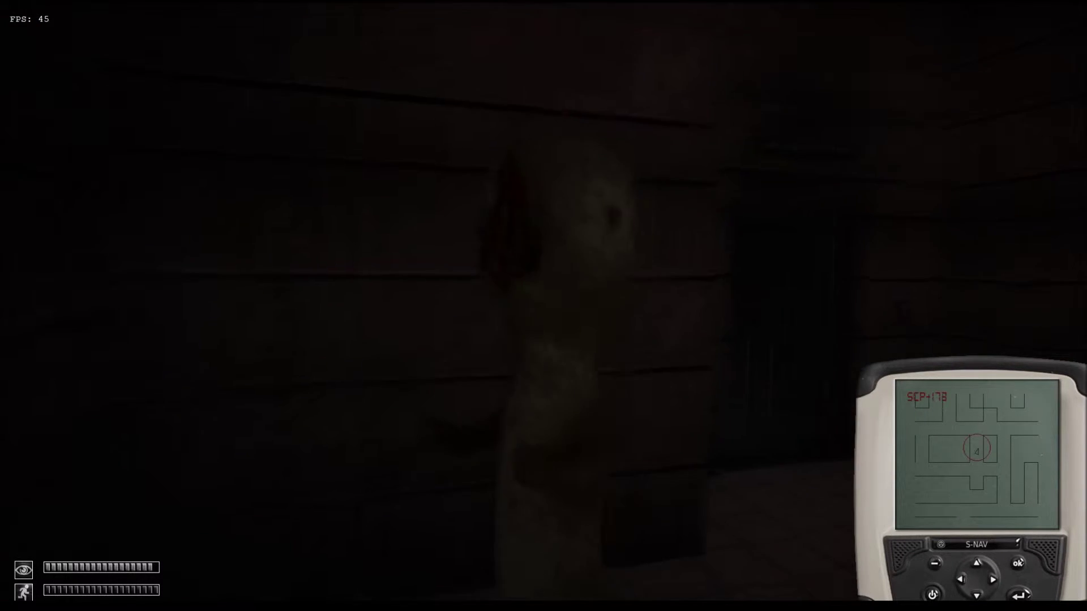
- Slip past SCP-173 through the doorway and take the key card in hand
key("w")
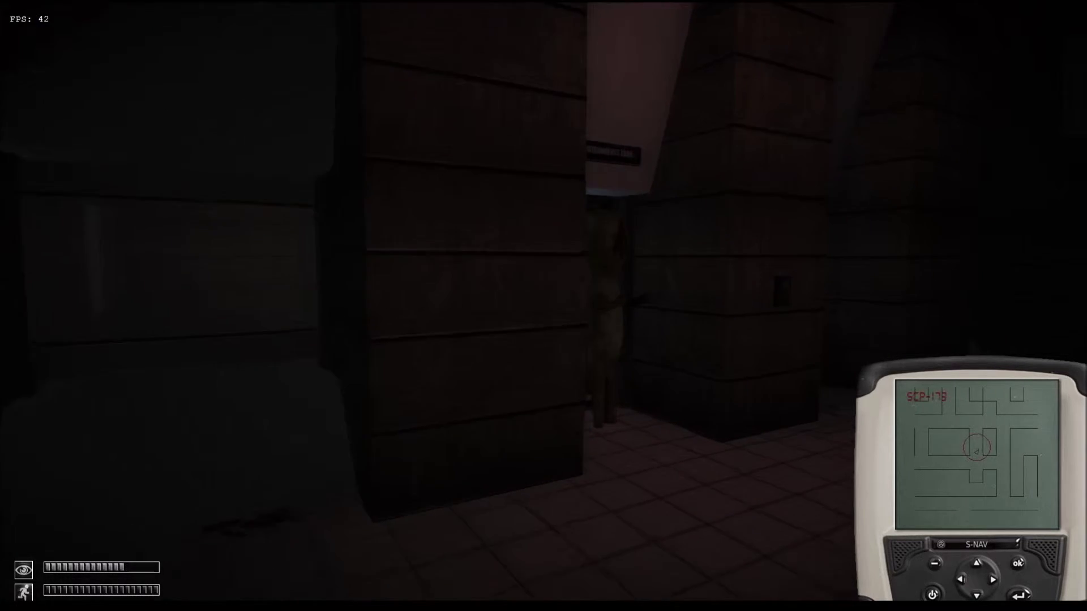
key("w")
key("w")
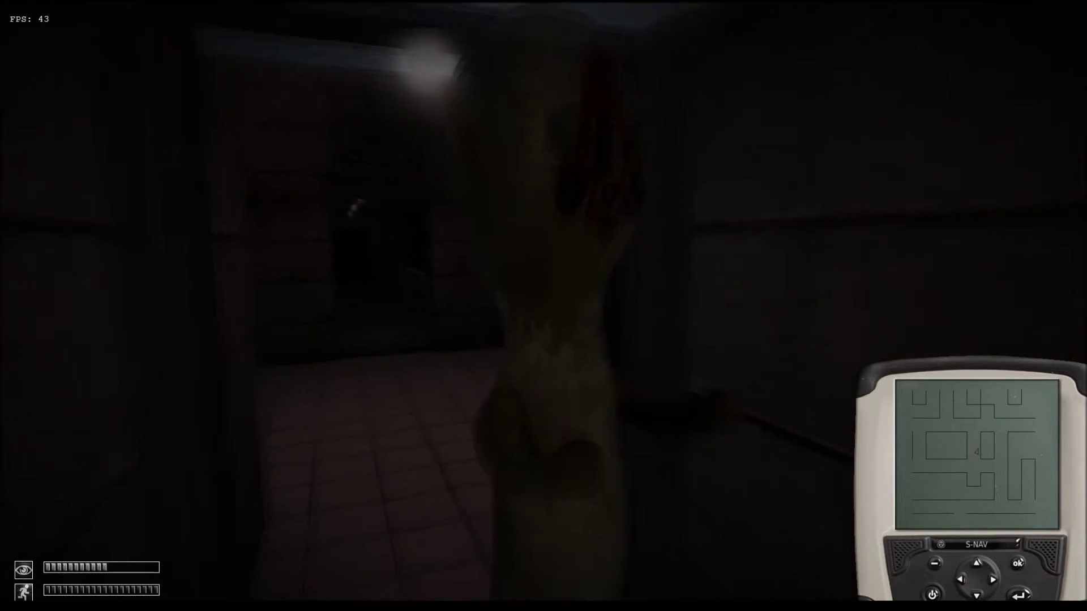
key("w")
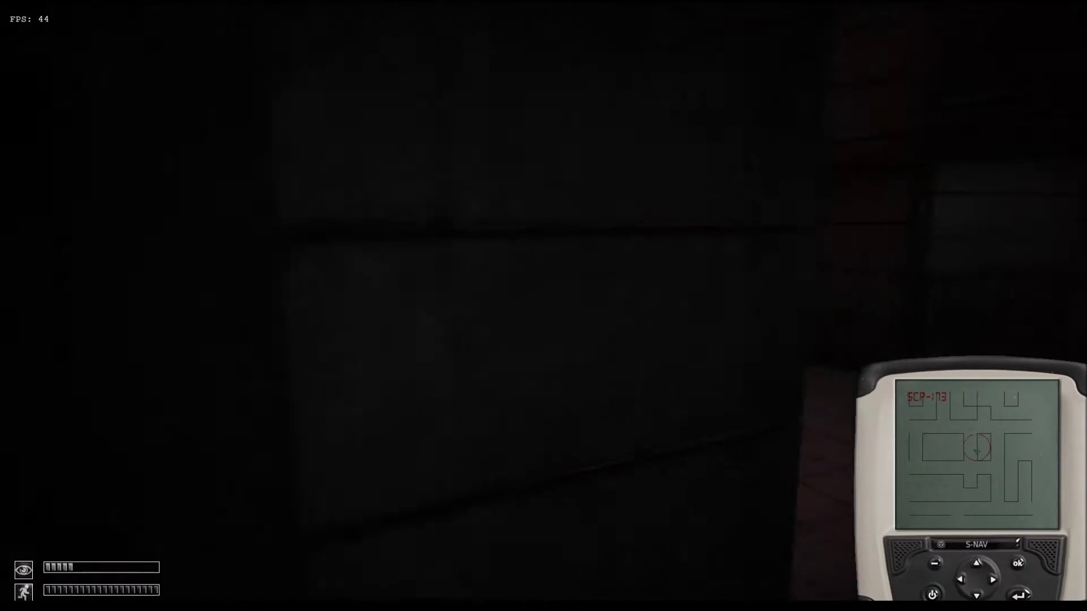
key("Tab")
double_click(484, 289)
- Unlock the door with the key card, equip the navigator and walk to the wall panel
key("w")
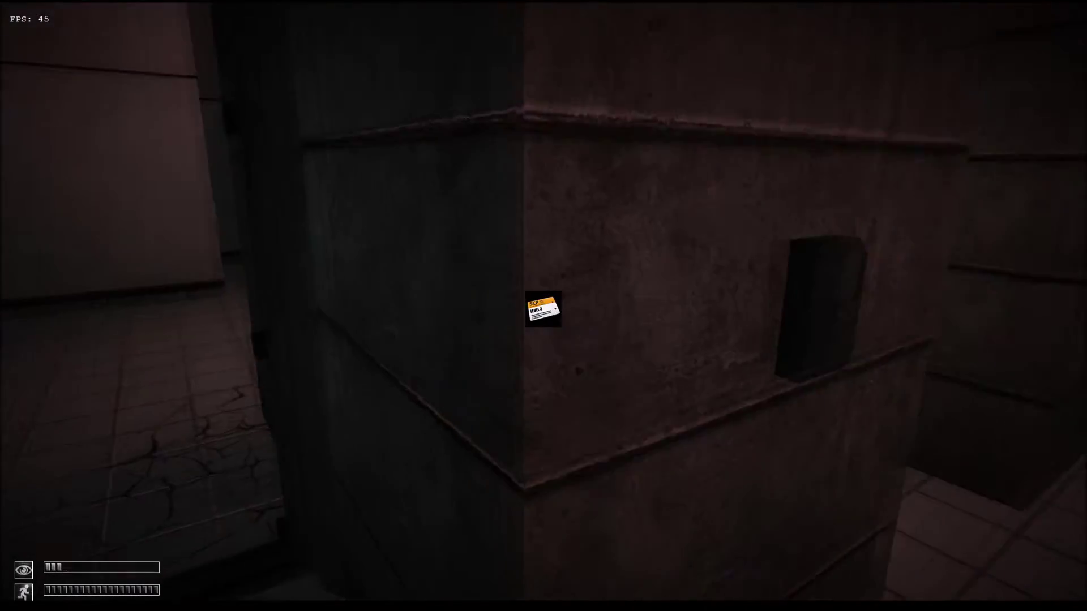
left_click(544, 306)
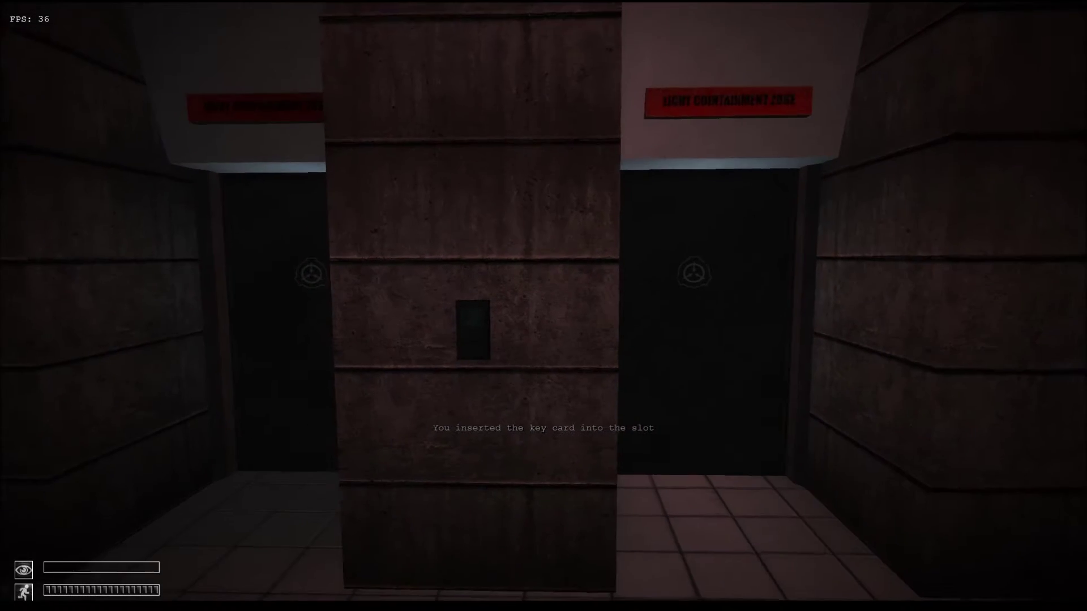
key("Tab")
key("Tab")
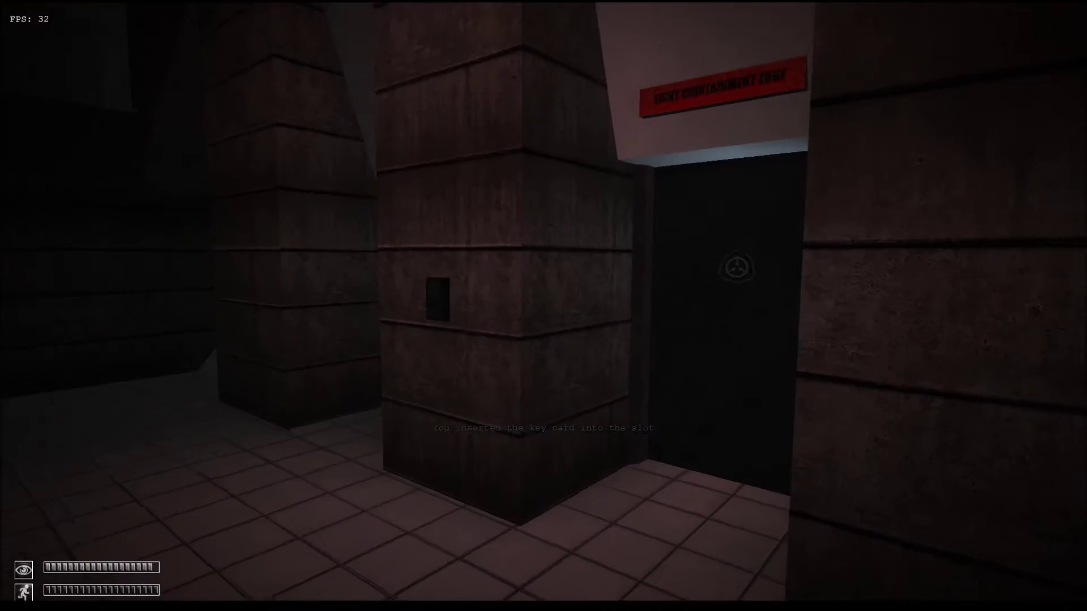
key("d")
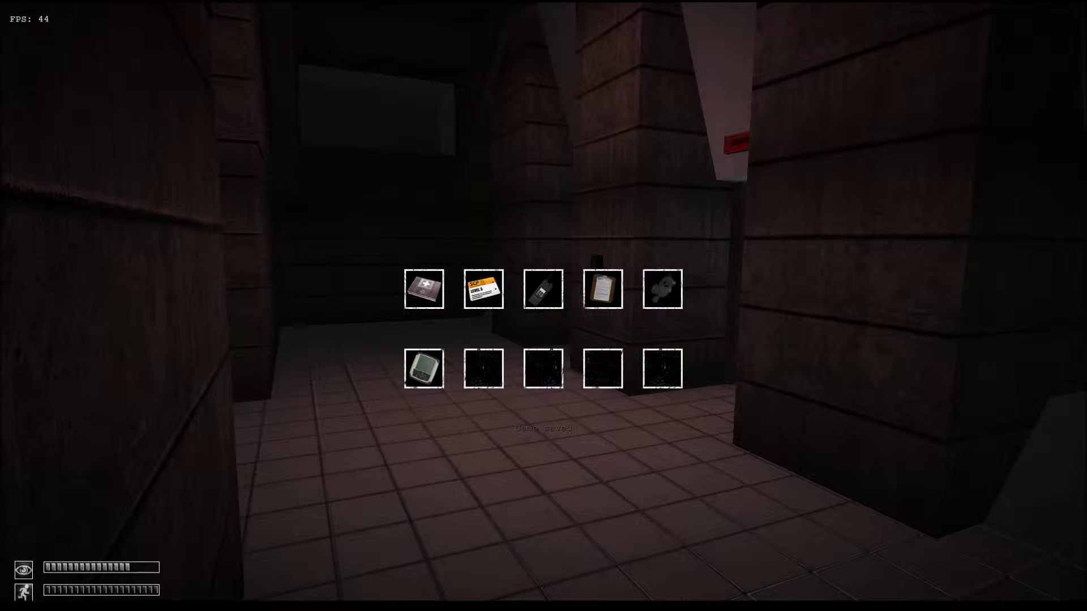
double_click(424, 368)
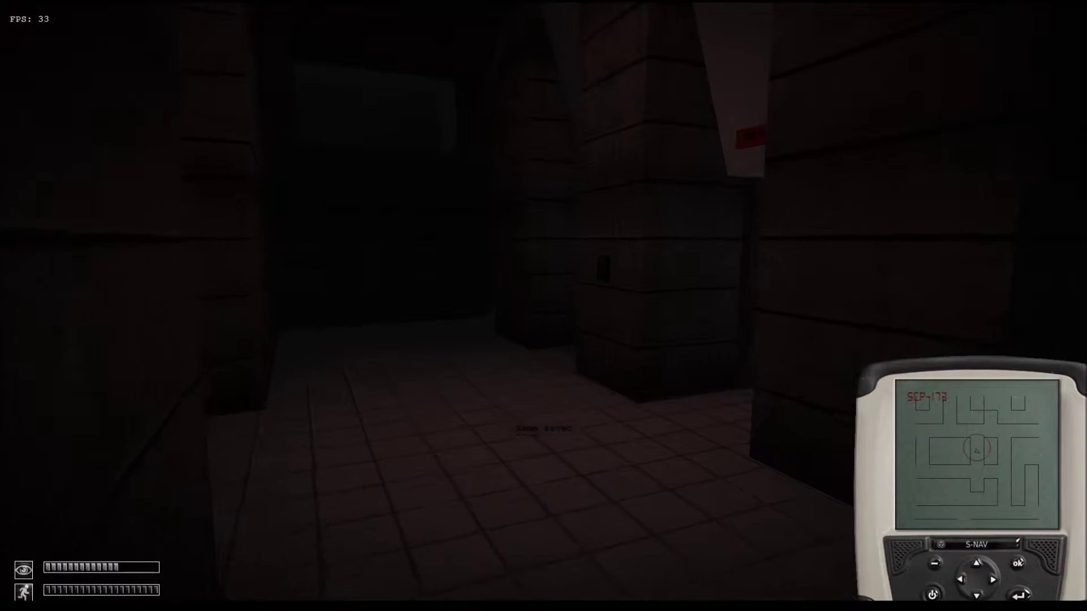
key("w")
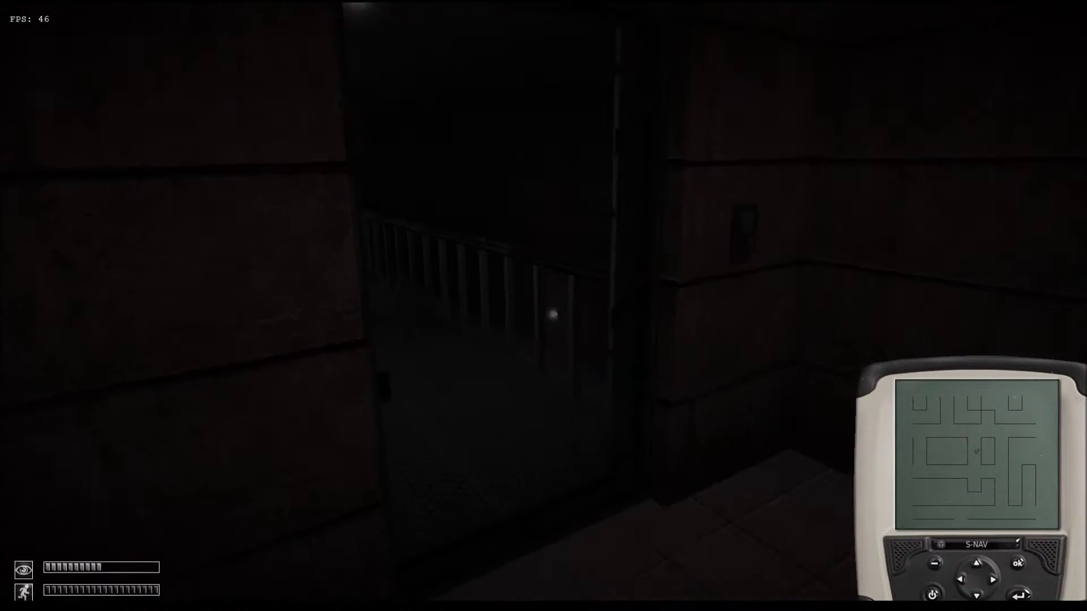
key("space")
key("w")
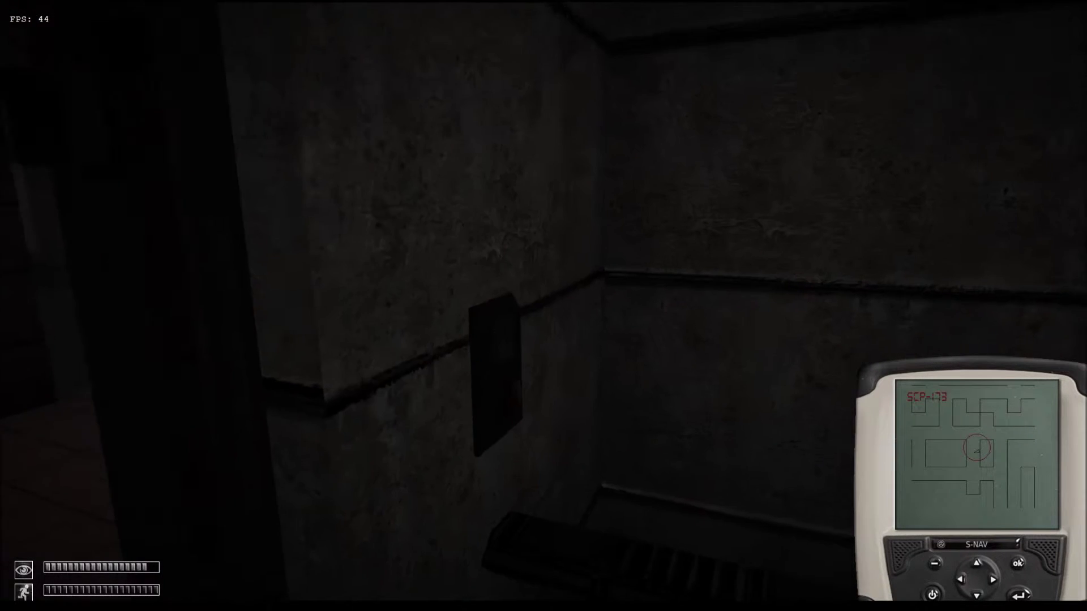
- Put on the gas mask and walk down the corridor toward the lit room
key("Tab")
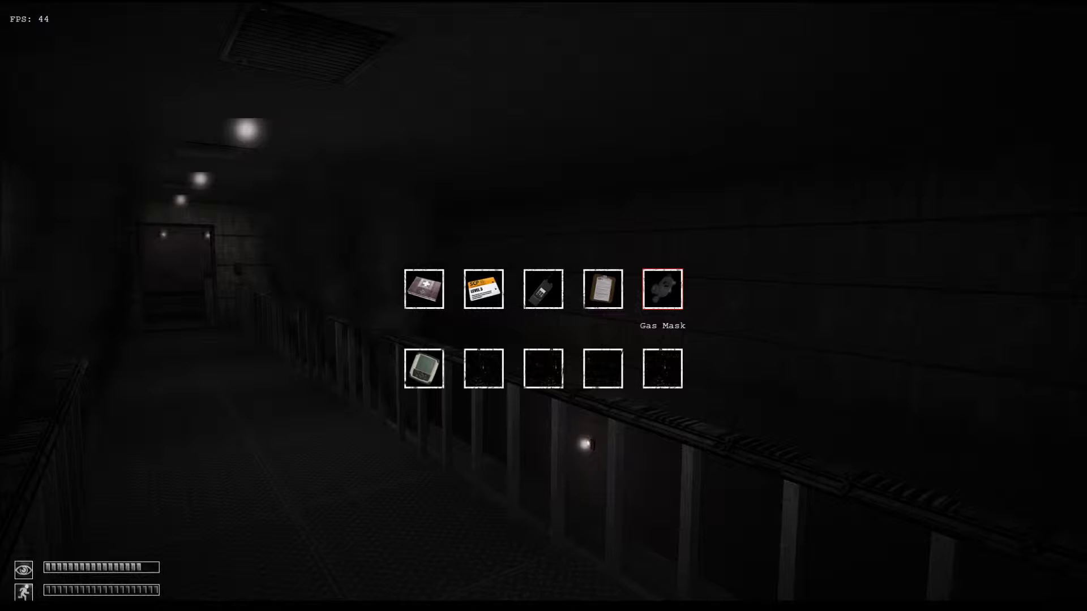
left_click(662, 288)
key("w")
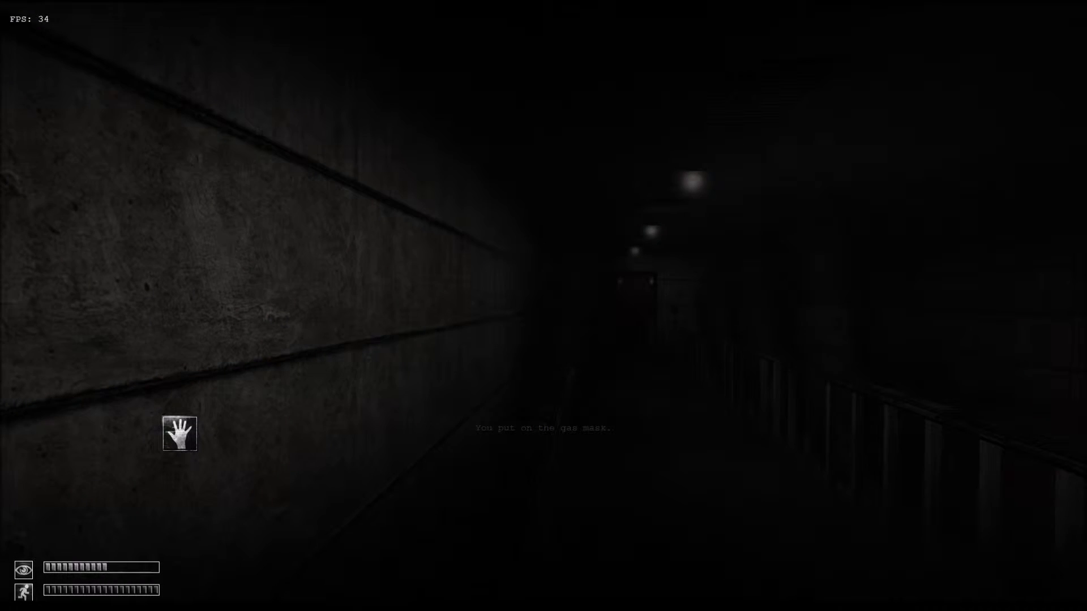
key("w")
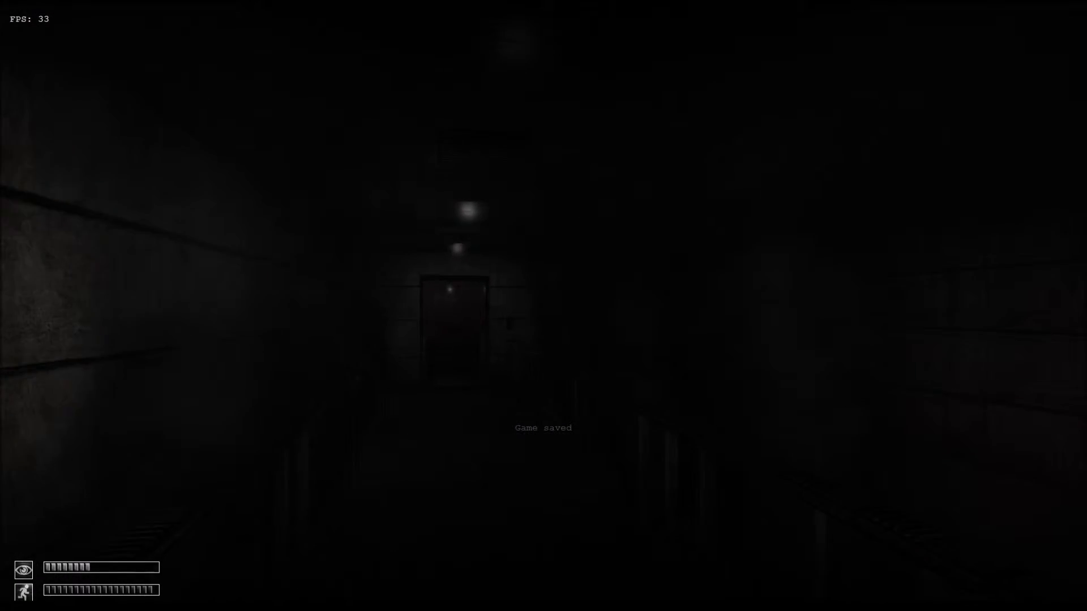
key("w")
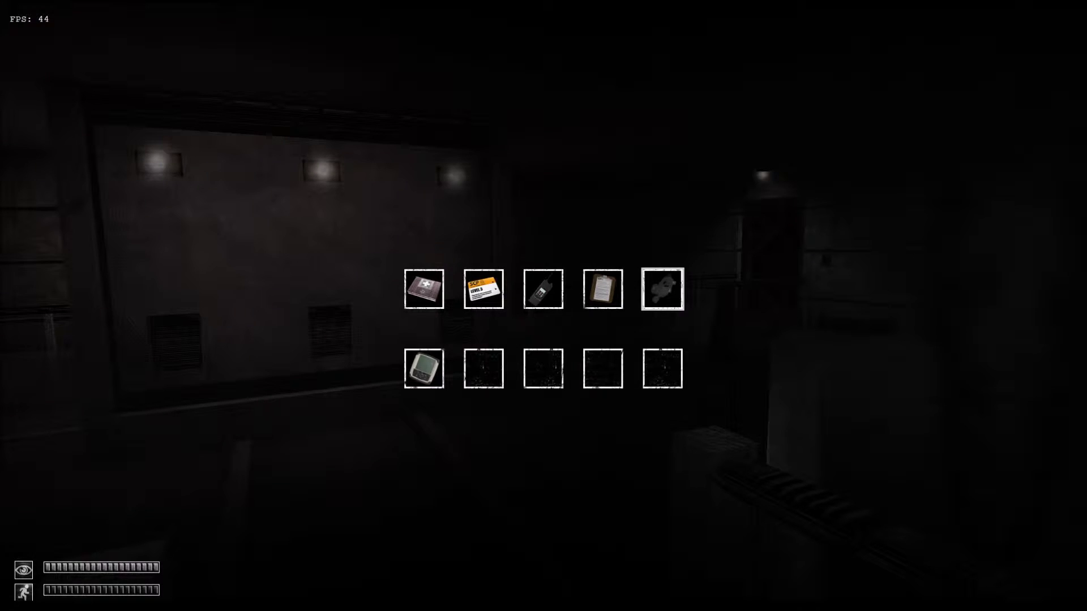
- Take the gas mask off and bring the navigator map back on screen
key("Tab")
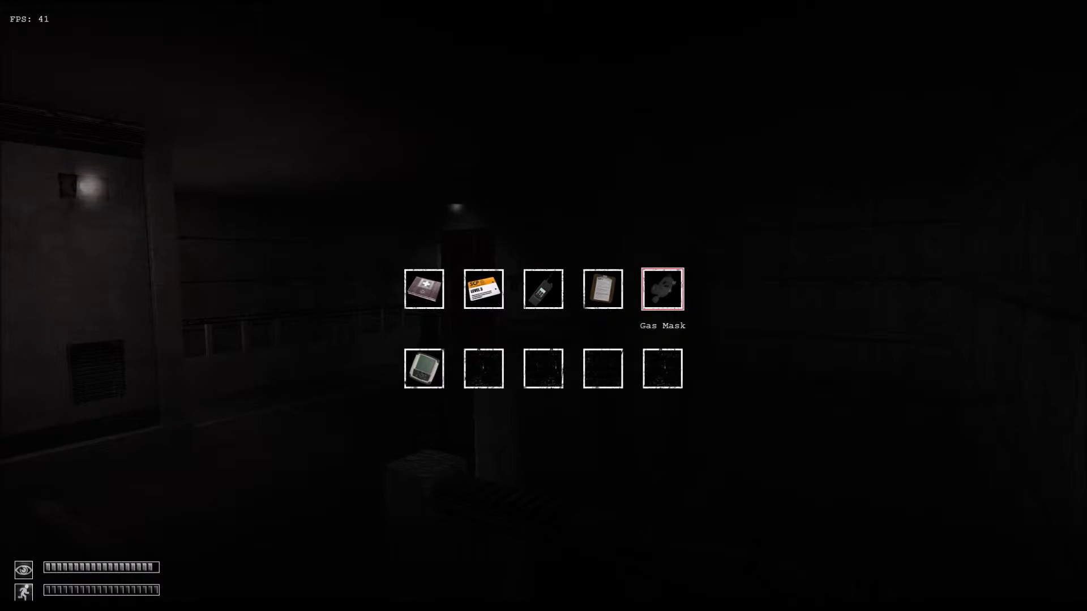
left_click(662, 288)
key("Tab")
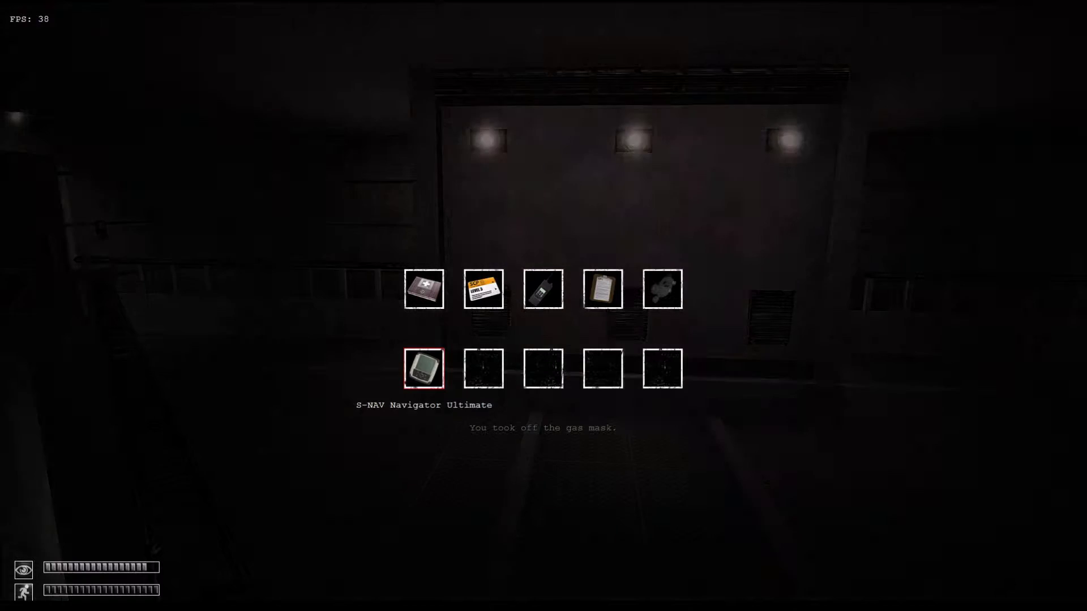
left_click(424, 367)
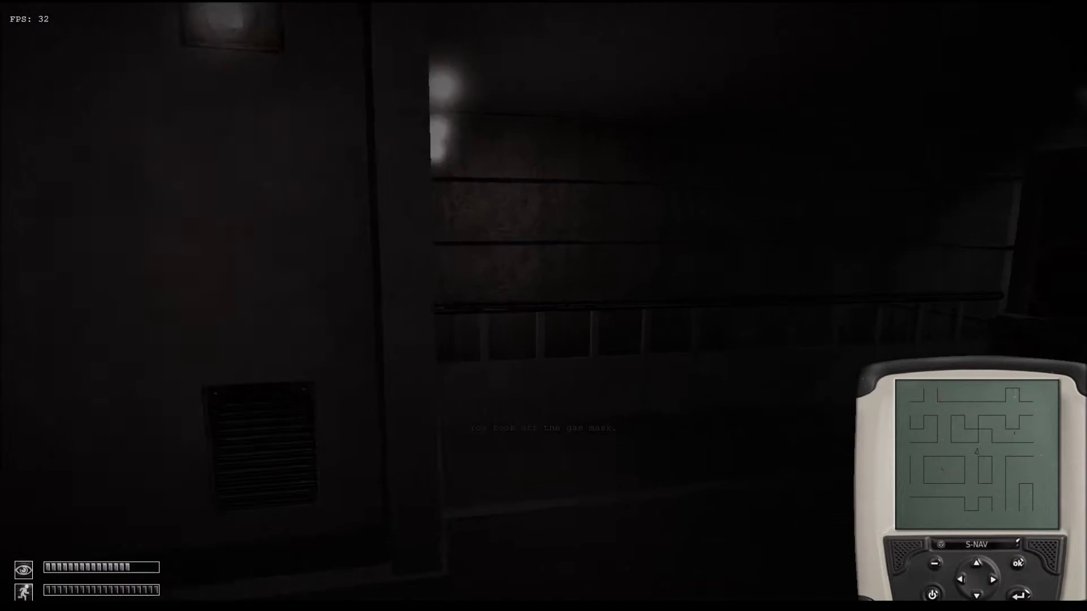
- Walk into the dark corridor and open the door into the lit catwalk room
key("F5")
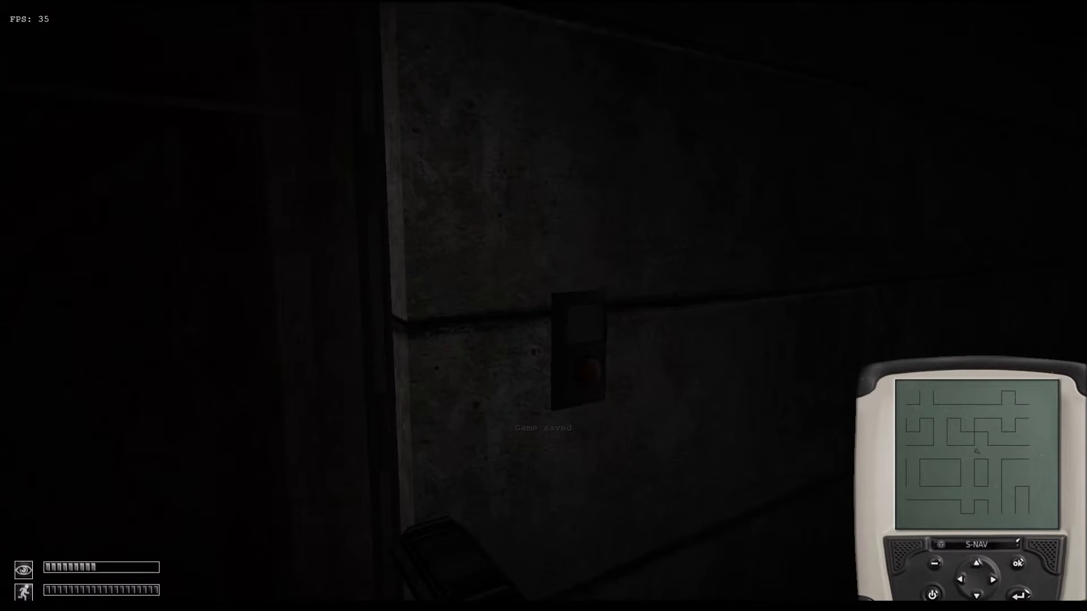
key("w")
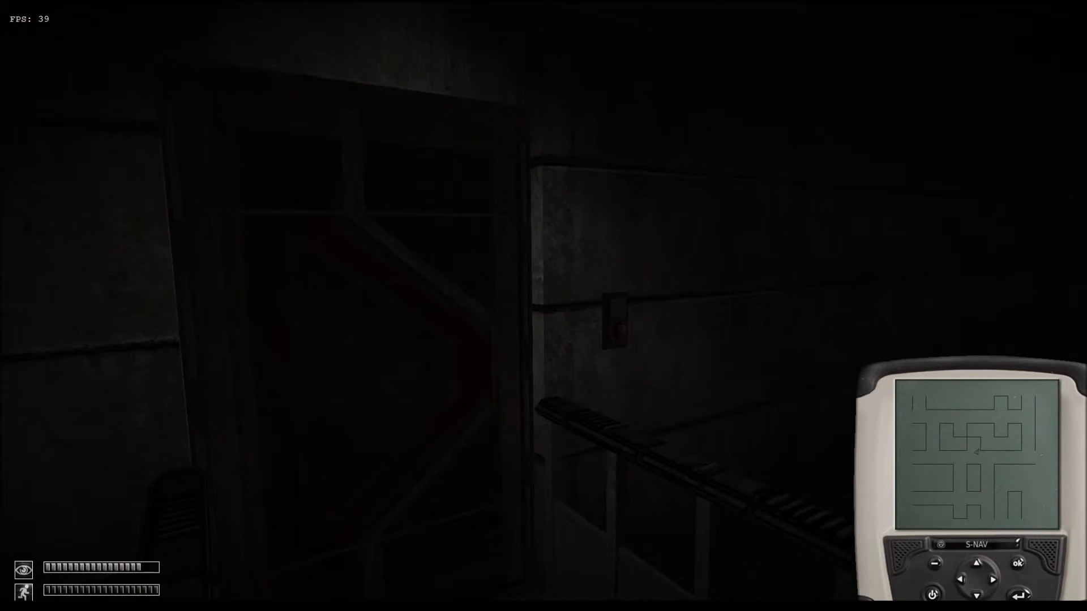
left_click(611, 348)
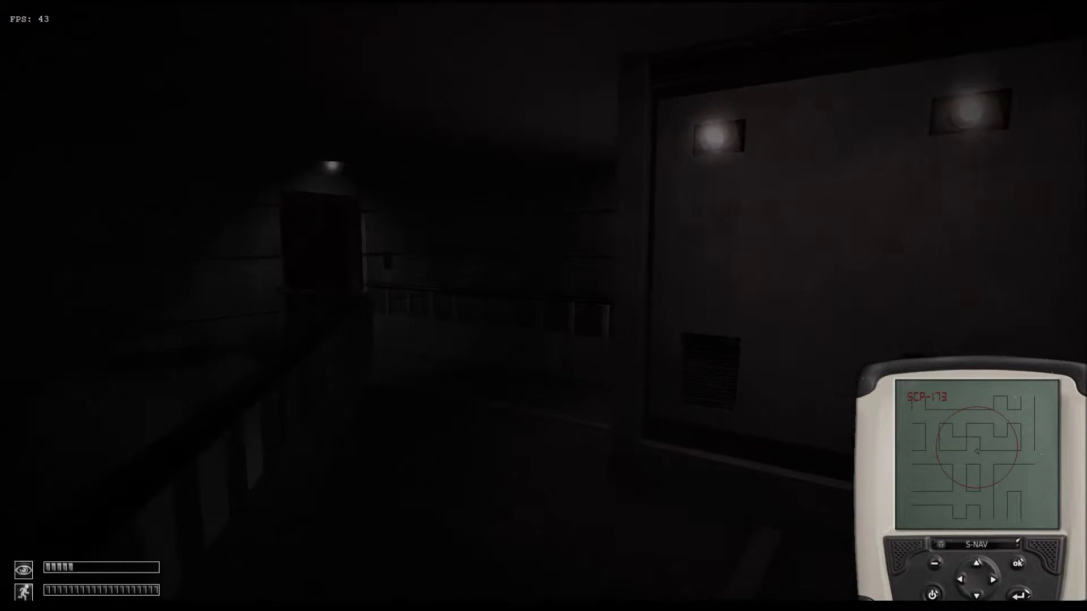
- Cross the catwalks and go through the doorway onto the round tunnel corridor
key("w")
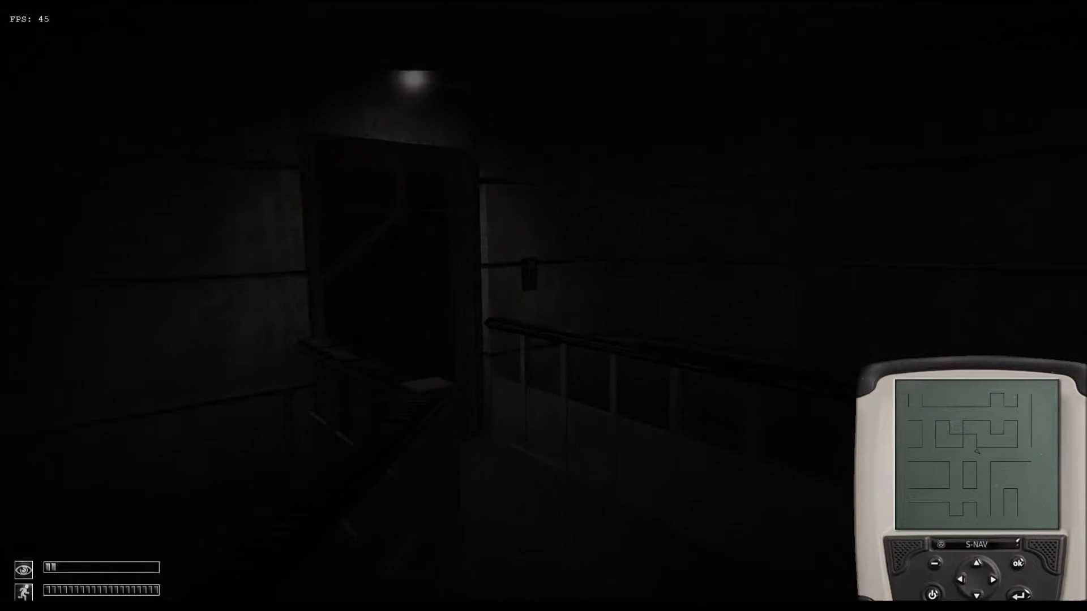
key("w")
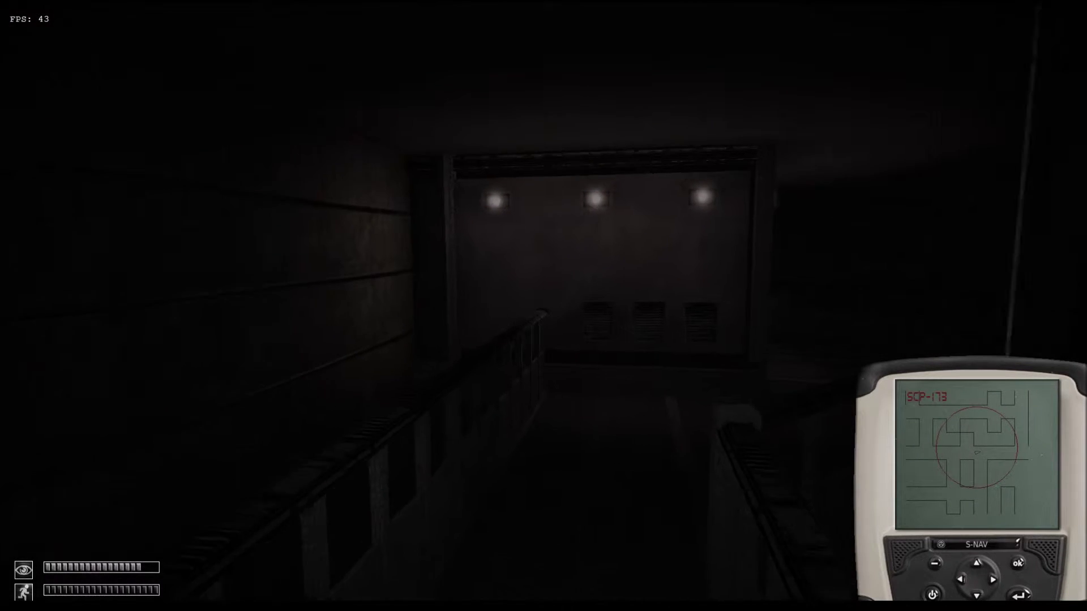
key("w")
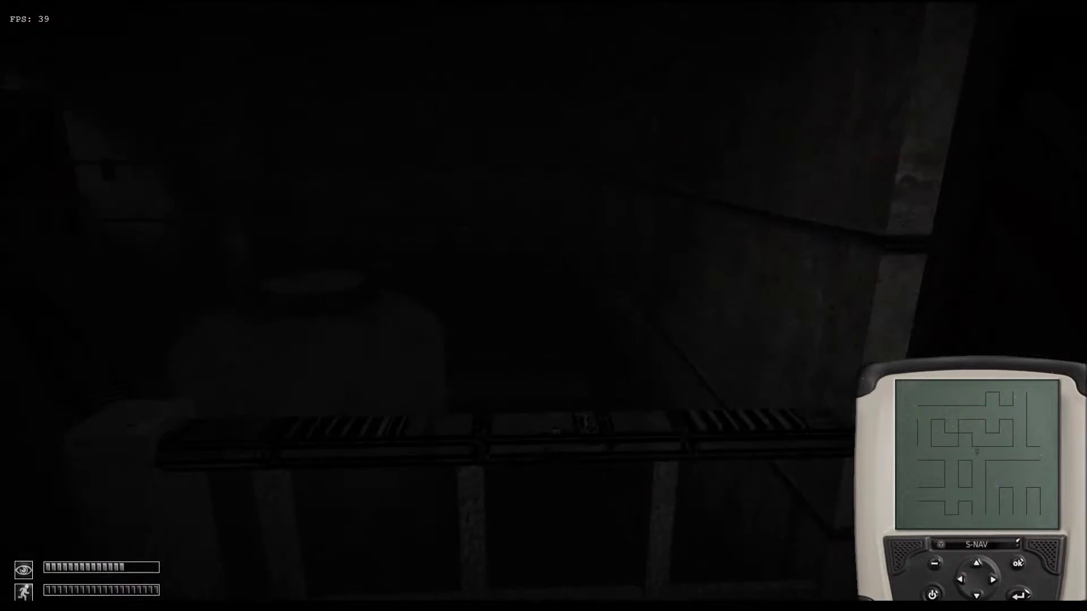
key("w")
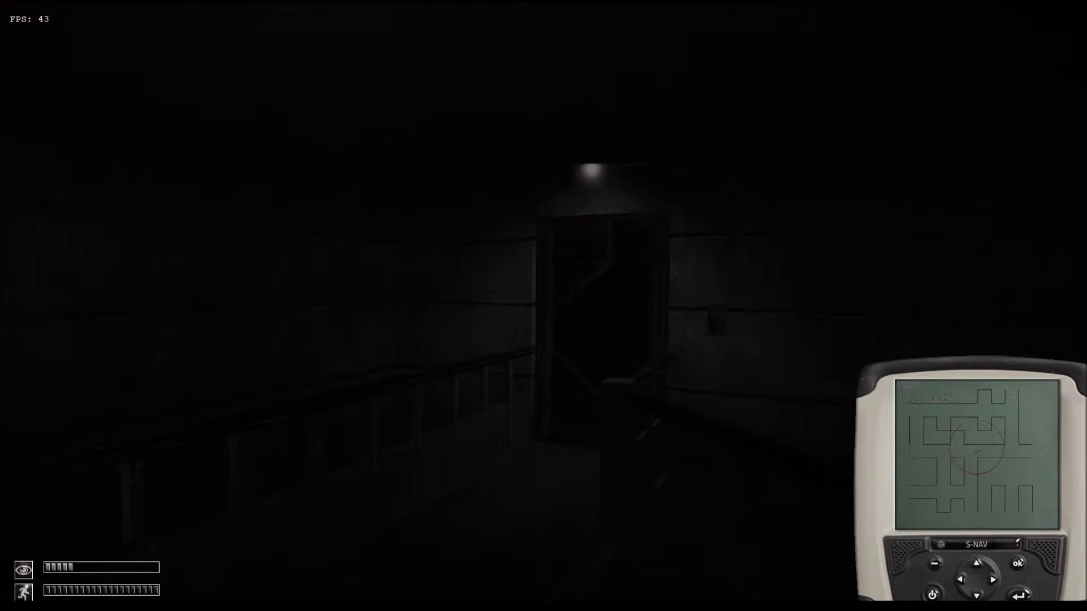
key("w")
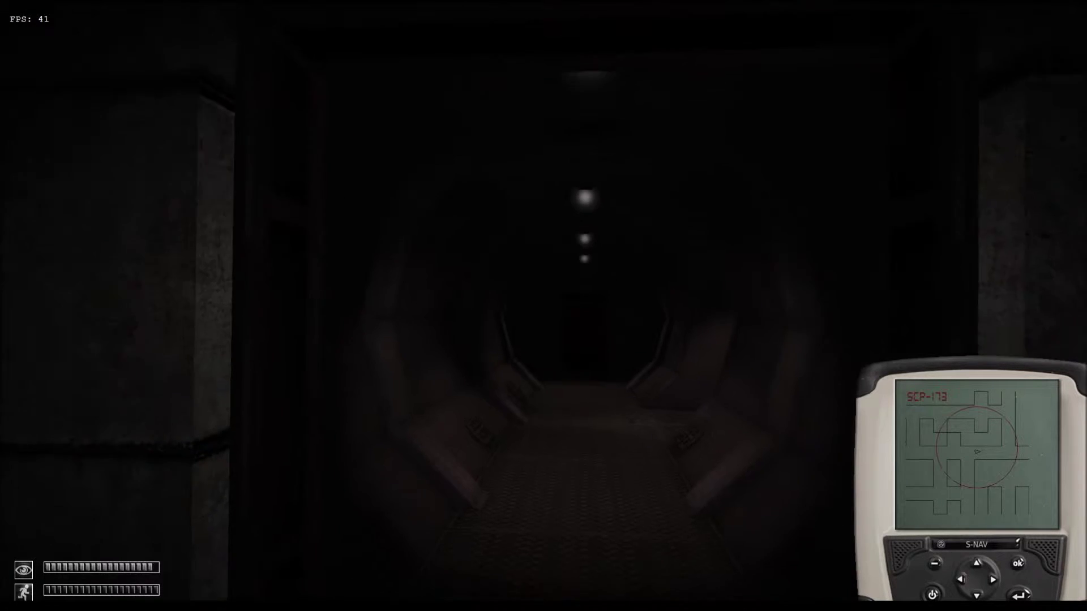
- Move down the dark tunnel toward the wall button, checking the surroundings
key("w")
key("w")
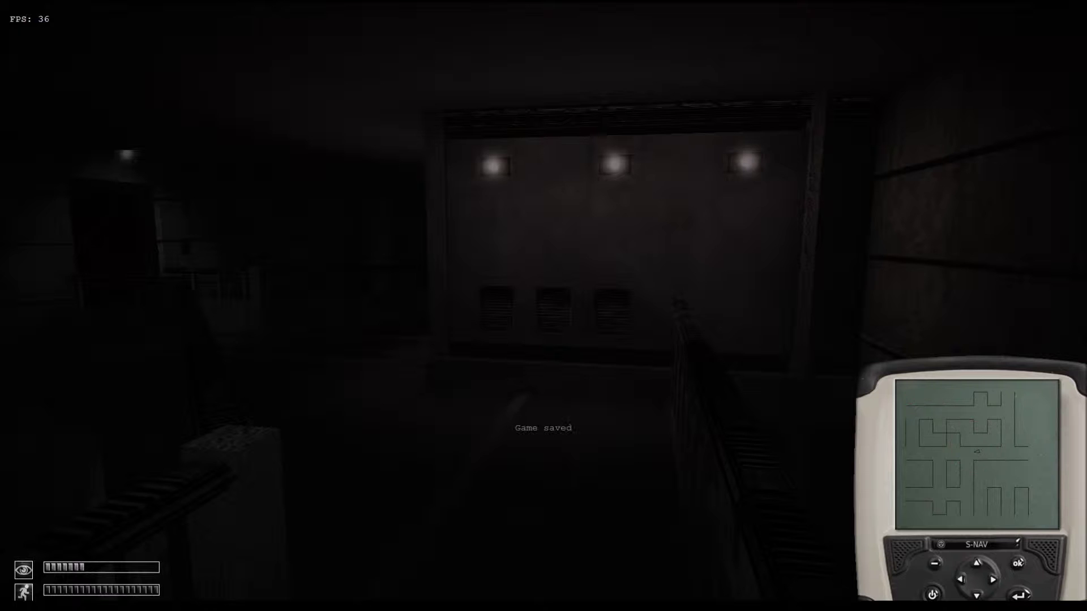
key("space")
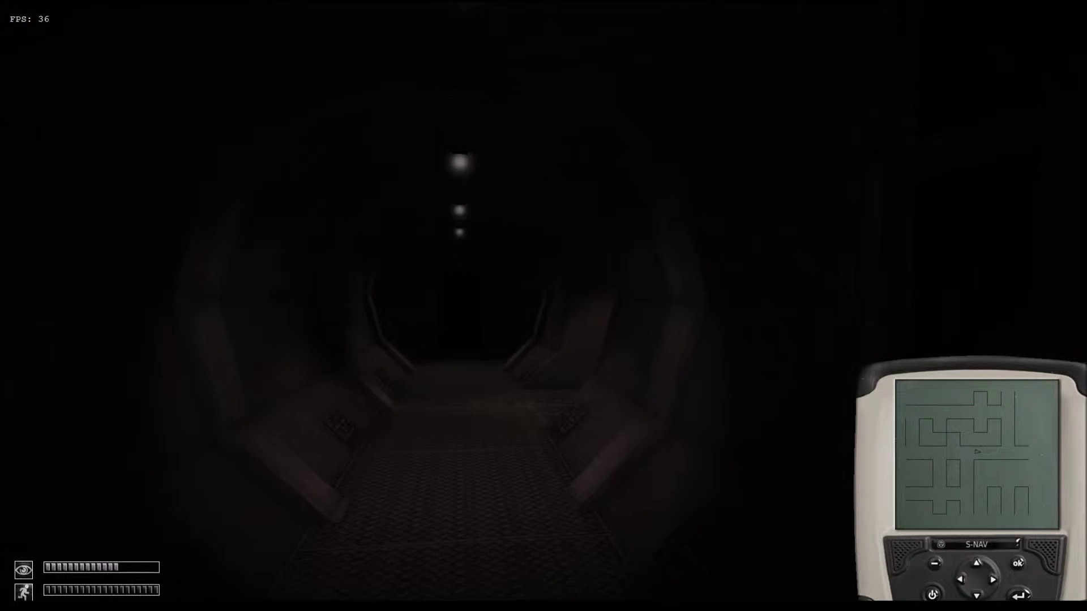
key("space")
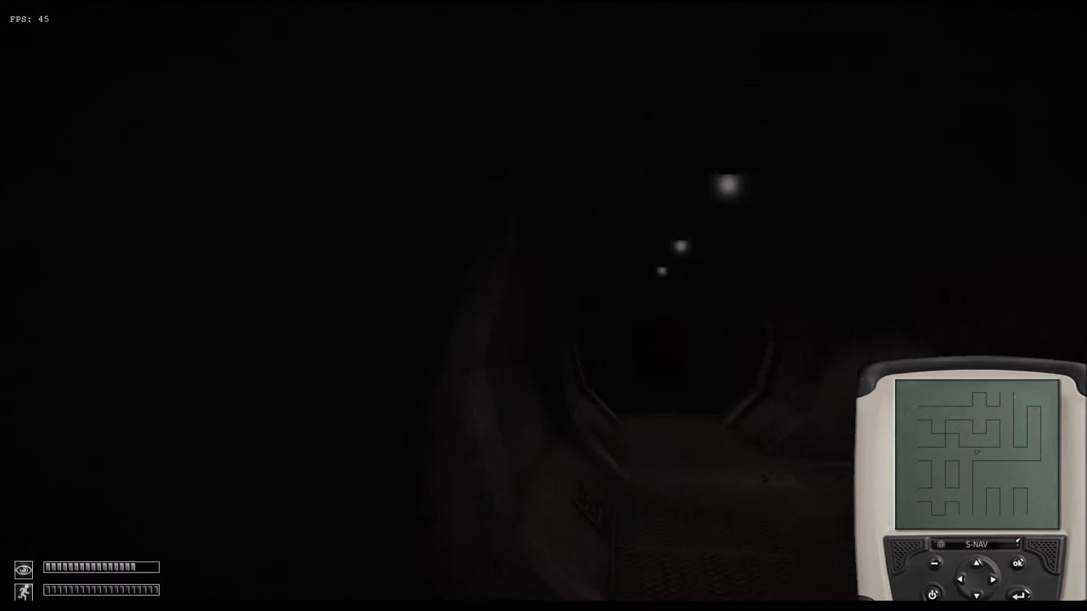
key("space")
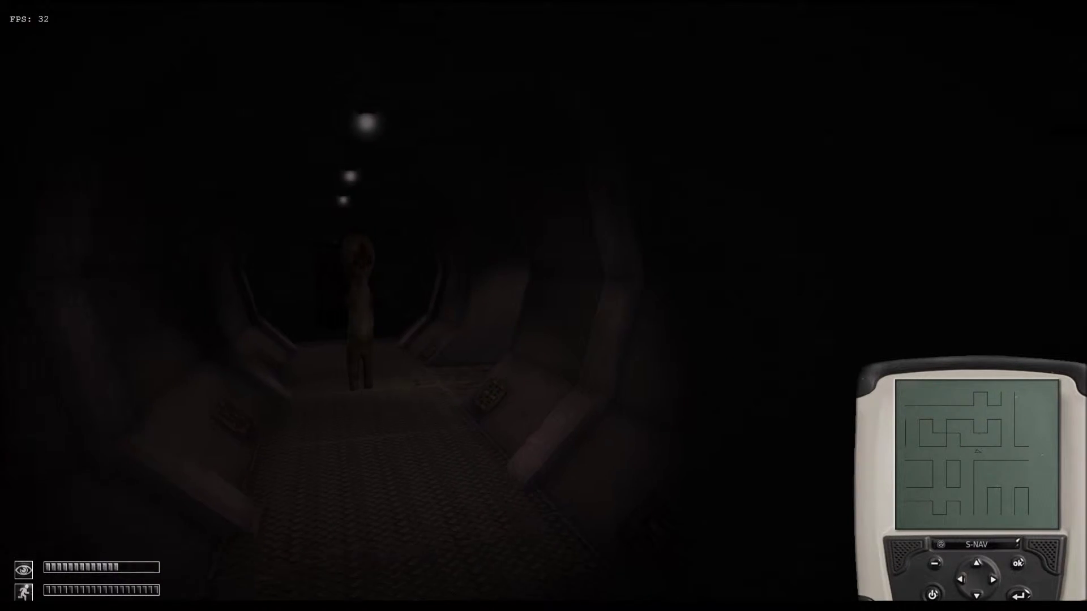
- Back out through the doorway and open the door into the next room
key("s")
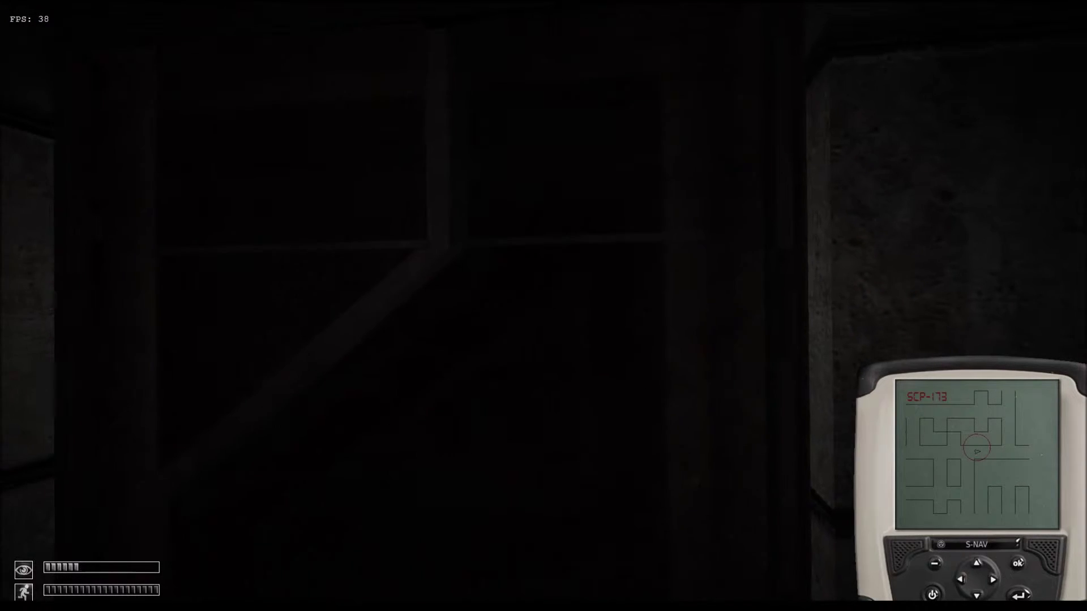
key("space")
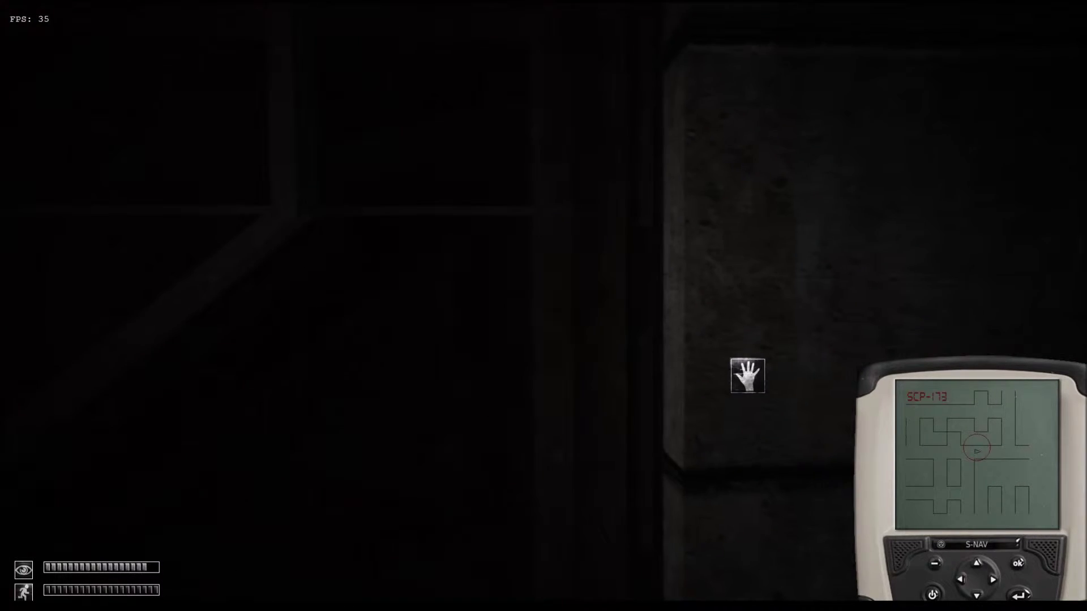
left_click(748, 376)
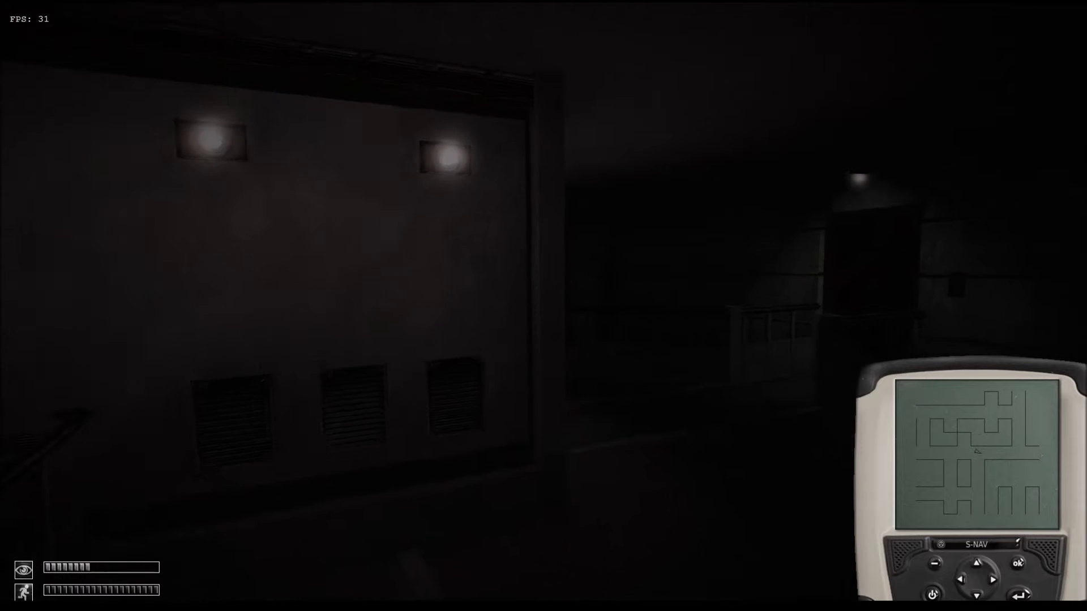
- Walk through the doorway, open the door to the lit corridor and go in
key("space")
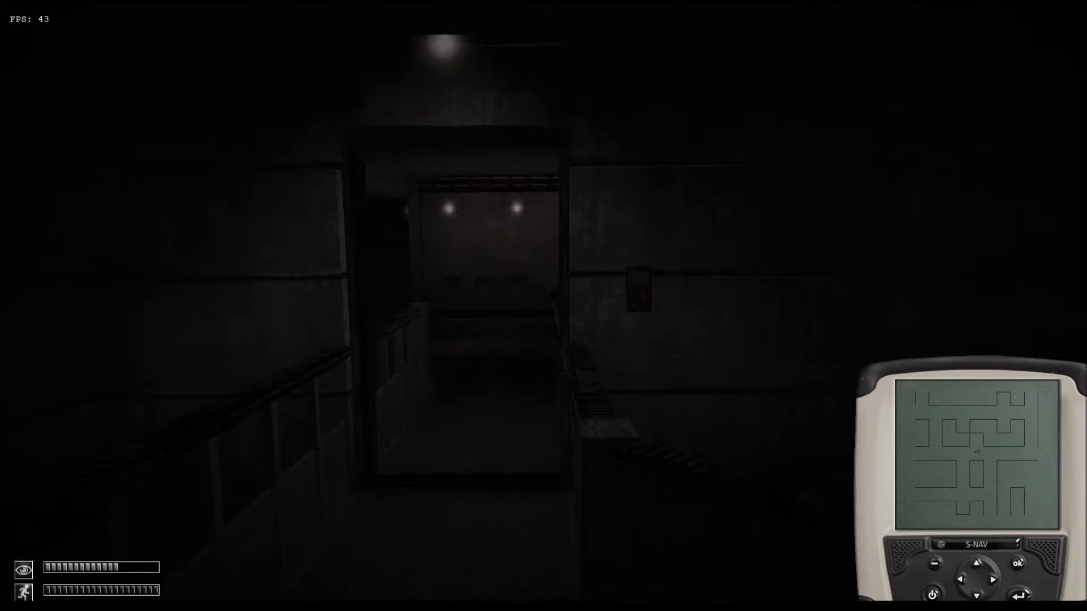
key("w")
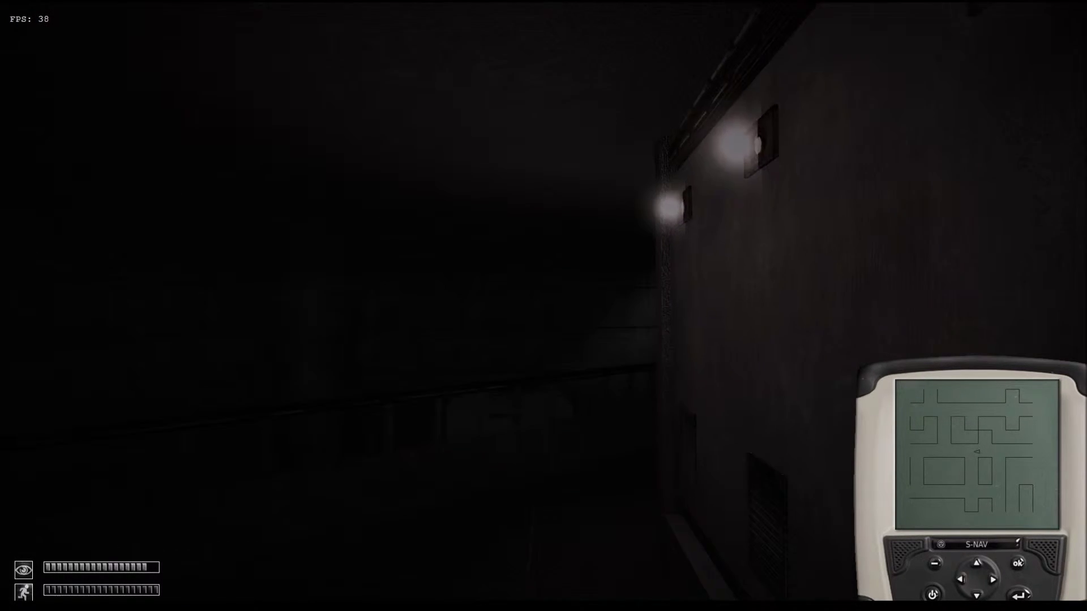
key("w")
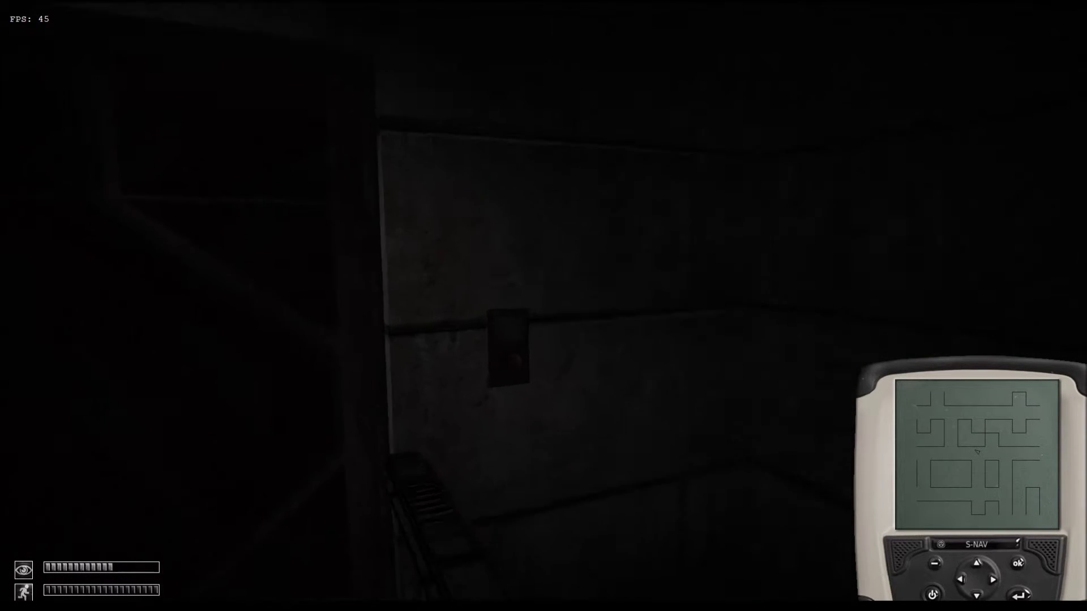
left_click(655, 347)
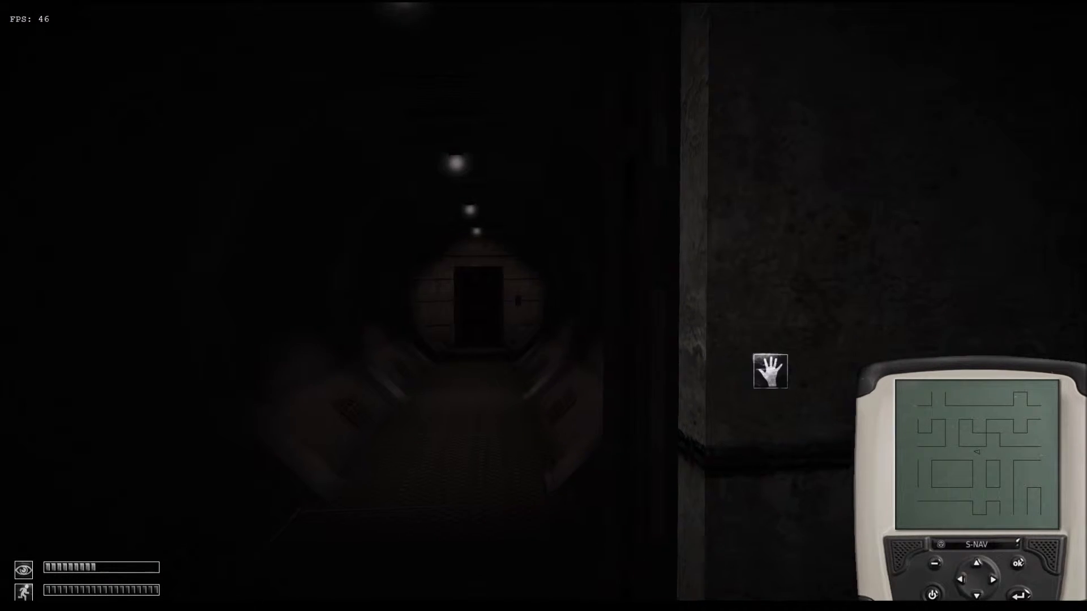
key("w")
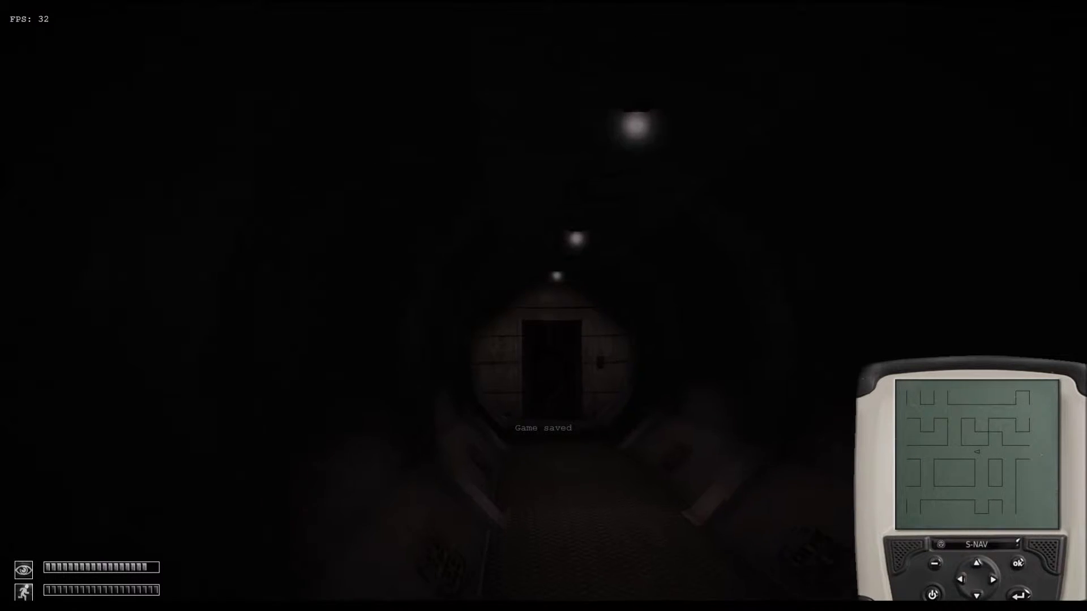
- Continue through the lit room to the next door and put on the gas mask
key("w")
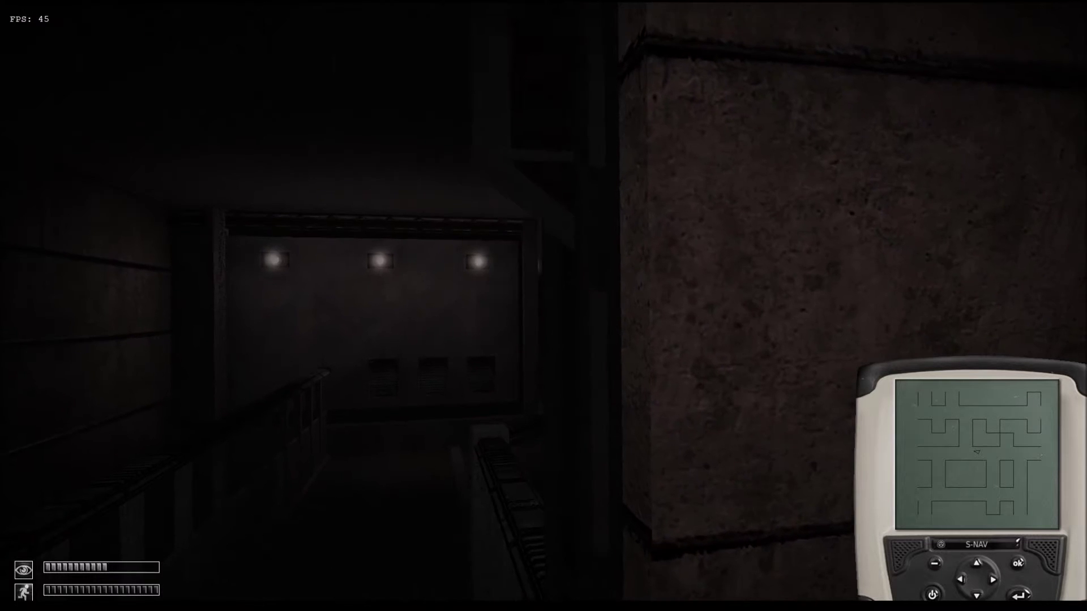
key("w")
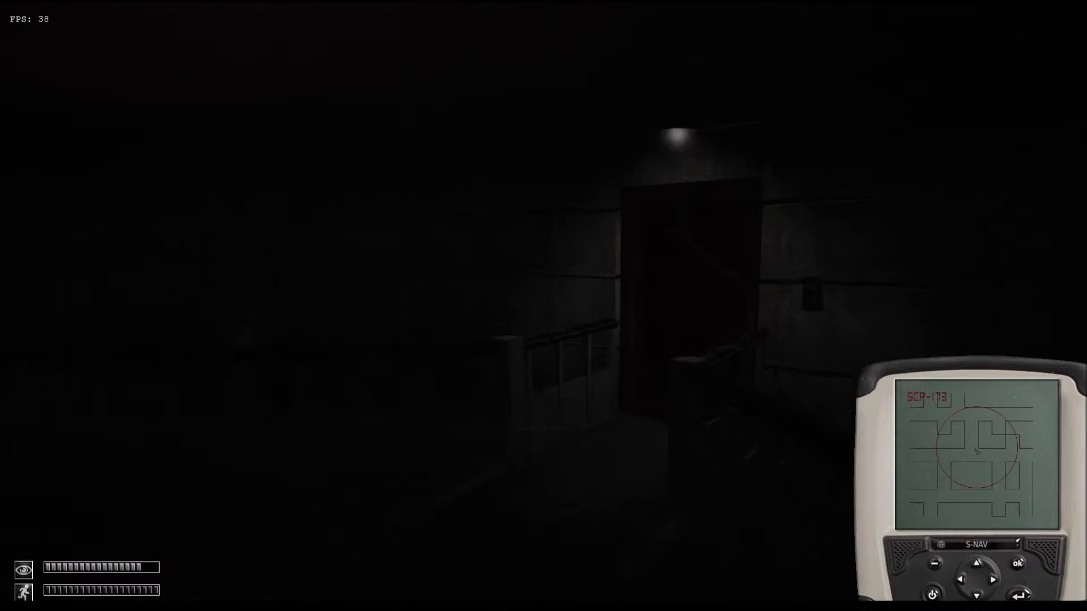
key("w")
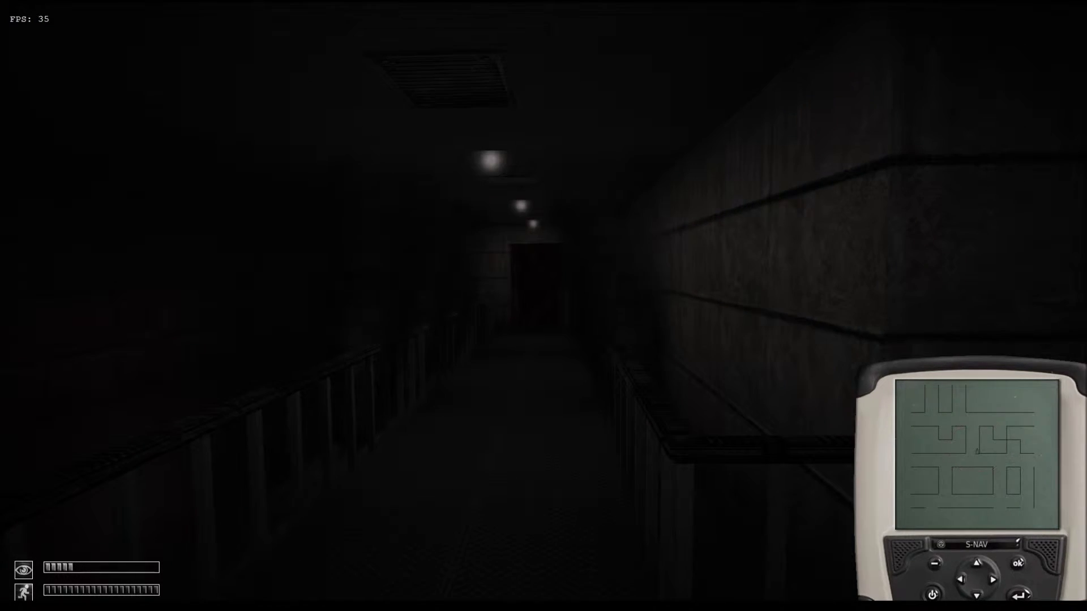
key("Tab")
left_click(662, 288)
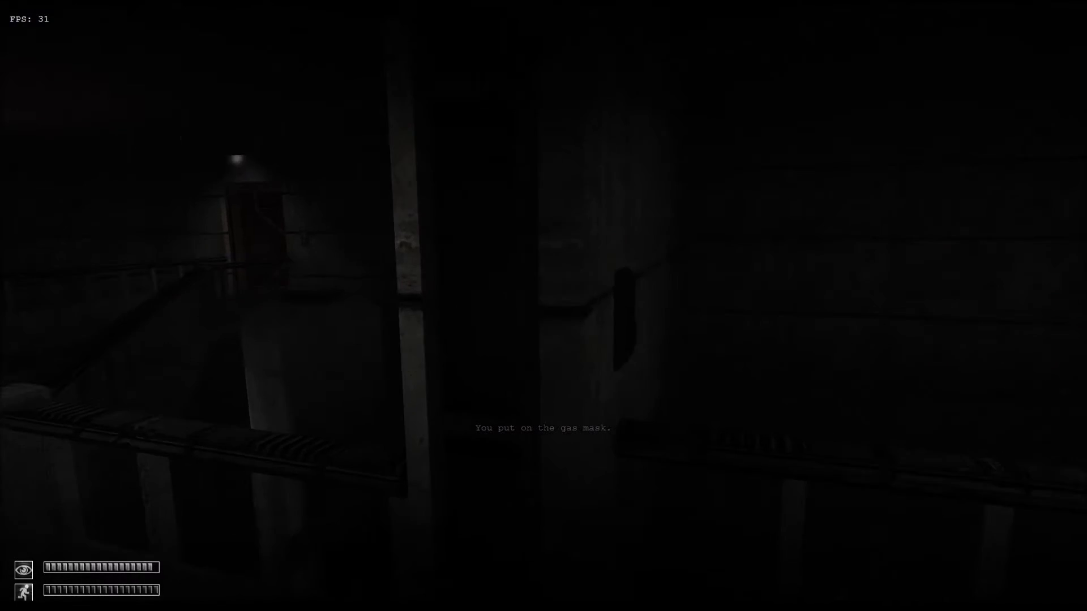
- Cross the tunnel past the high-voltage room and bring the S-NAV back on screen
key("w")
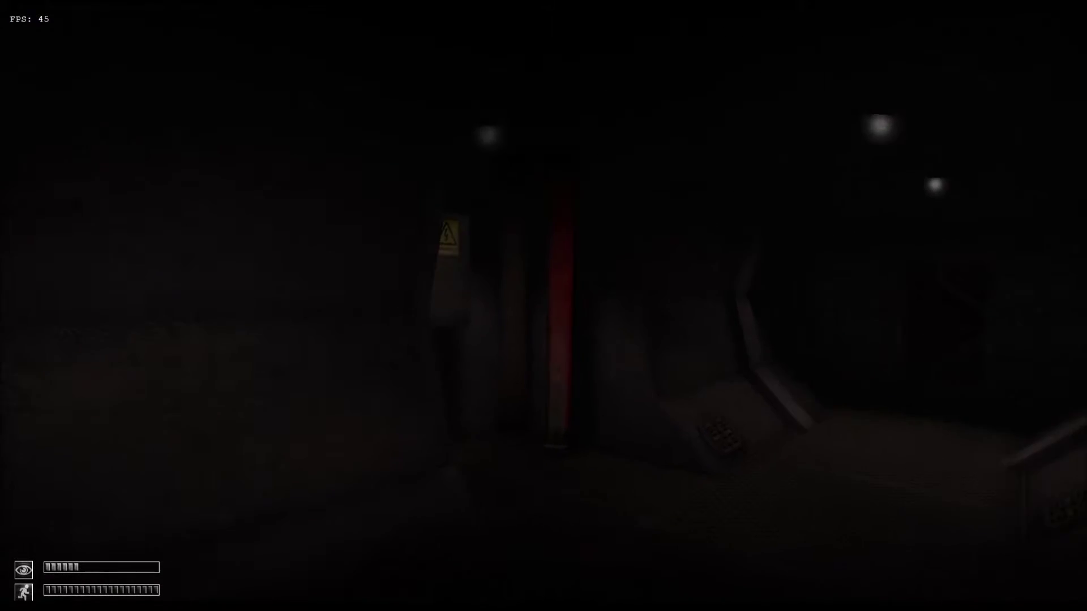
key("w")
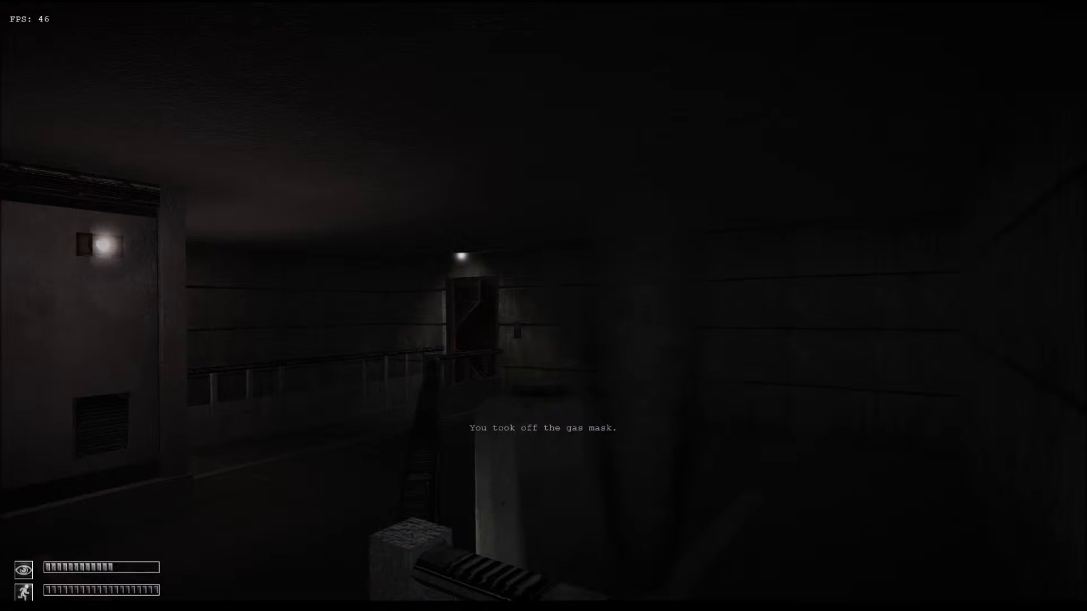
left_click(424, 369)
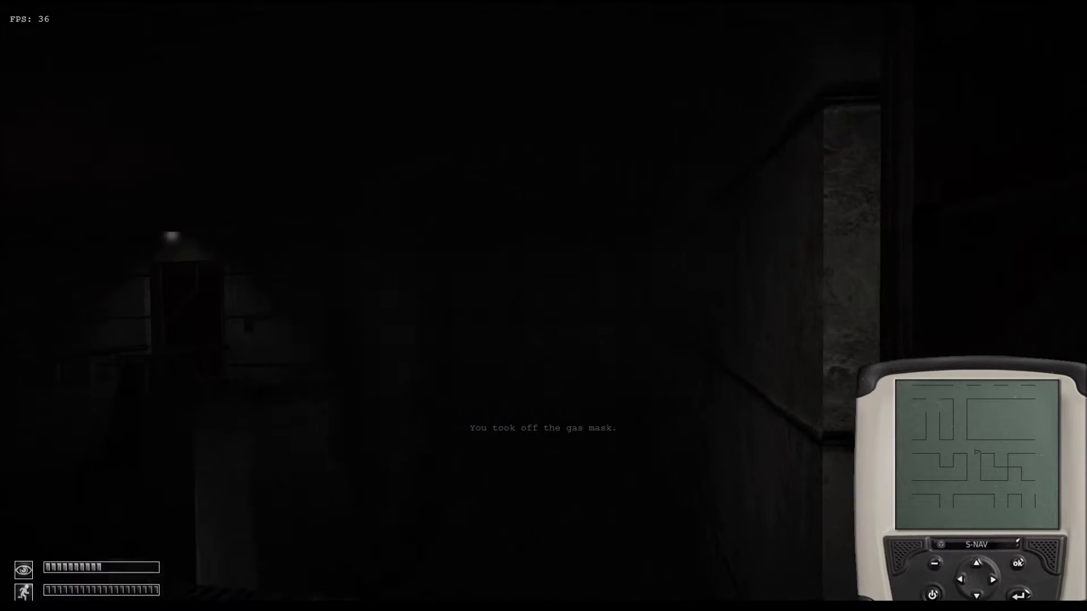
- Quick-save, then walk through the doorway and along the lit corridor to the wall button
key("F5")
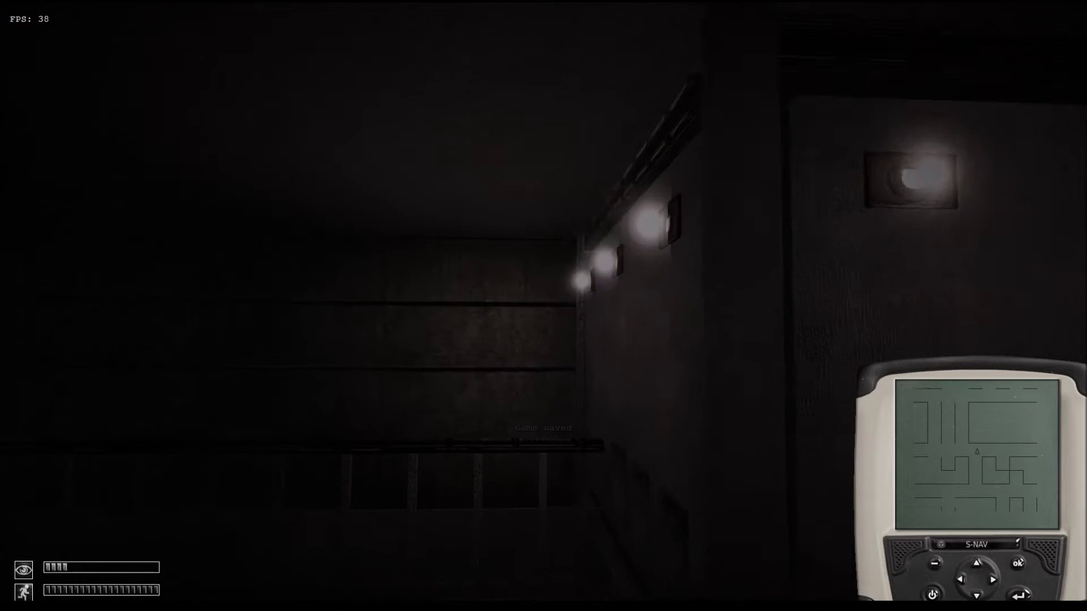
key("w")
key("w")
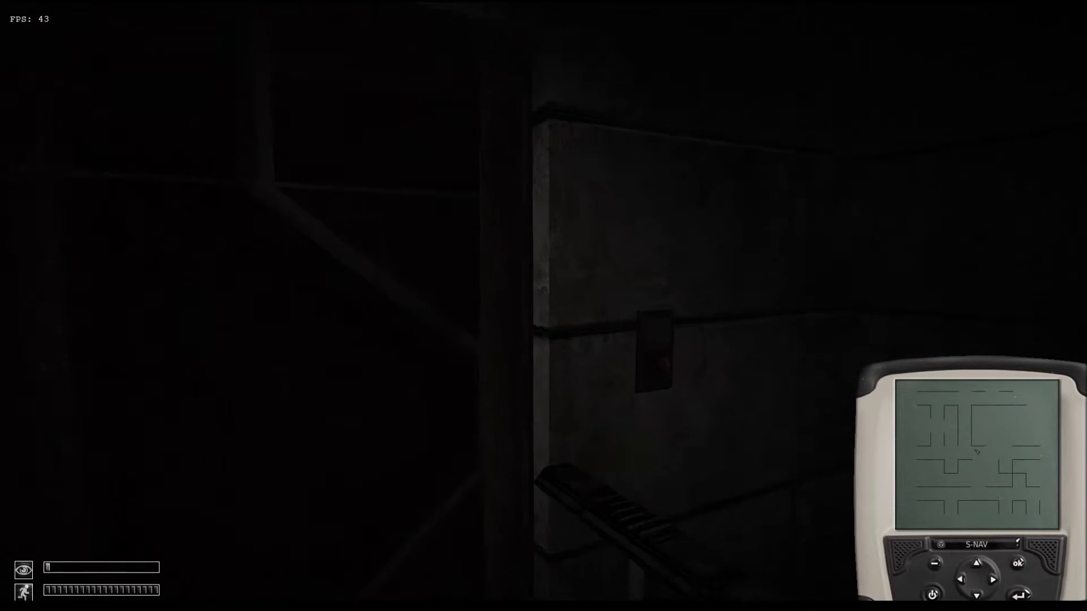
key("w")
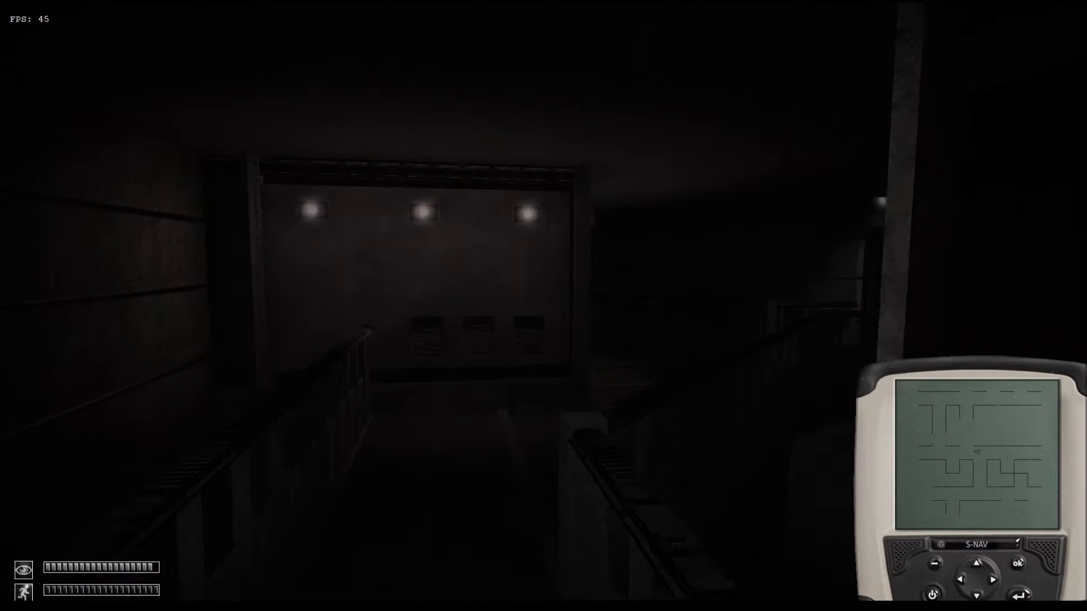
key("w")
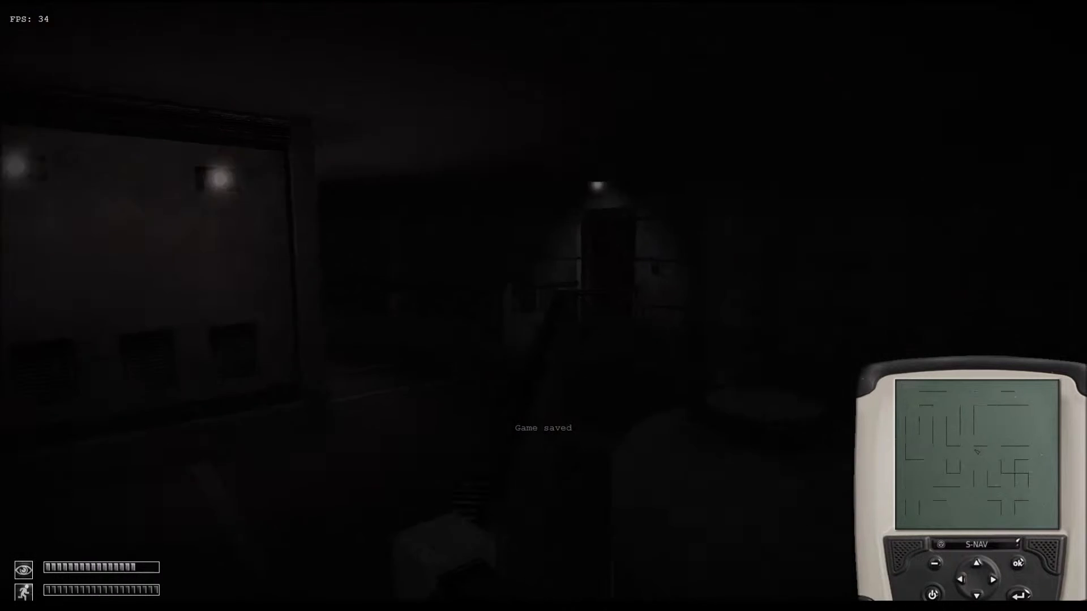
key("w")
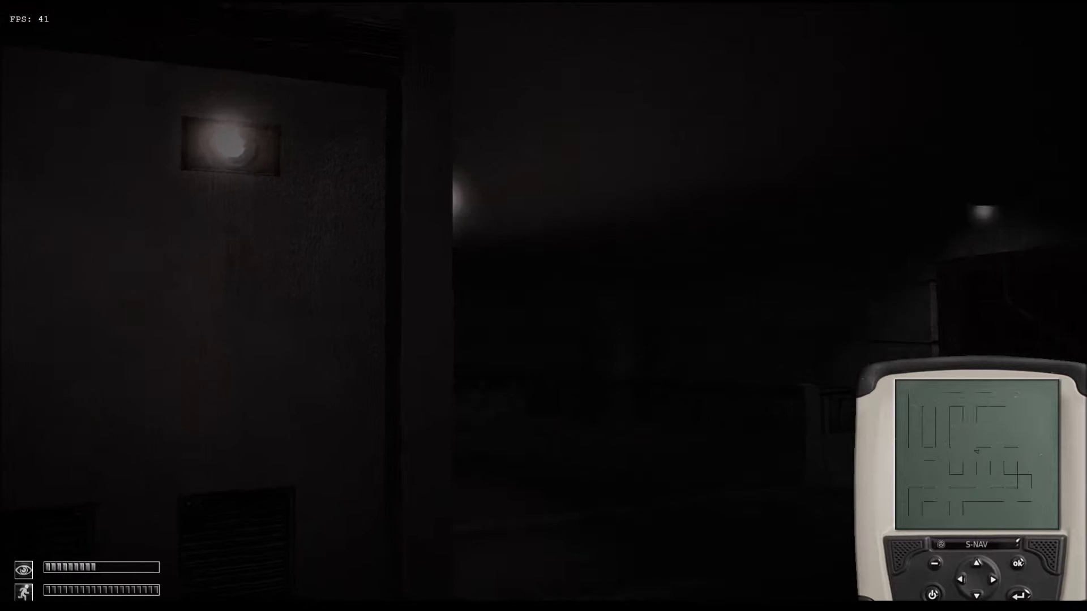
key("w")
- Continue through the lit room and corridor to the wall marked with the SCP-895 poster
key("w")
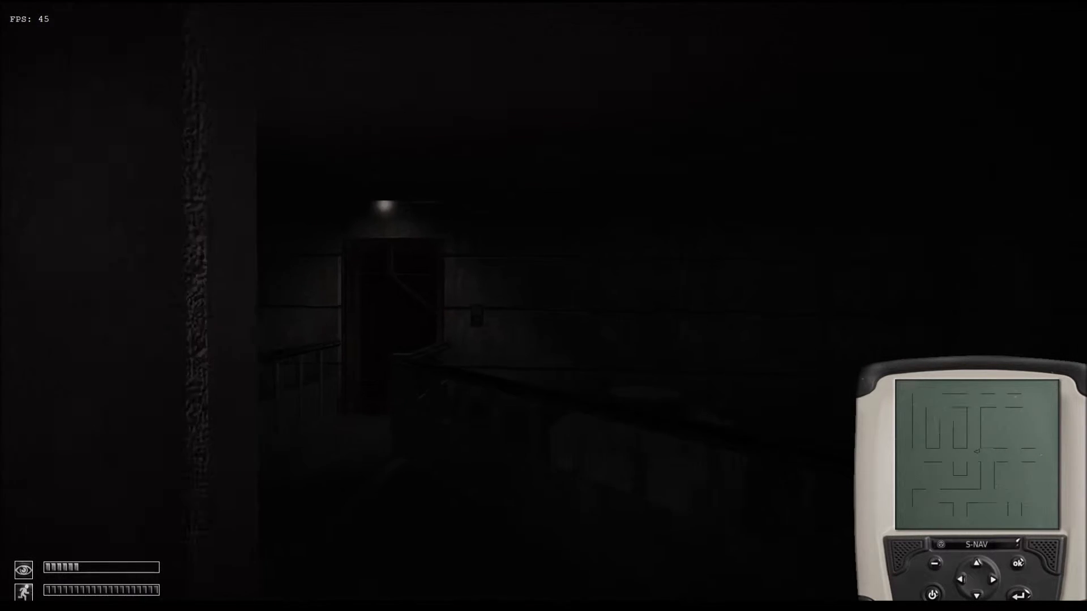
key("w")
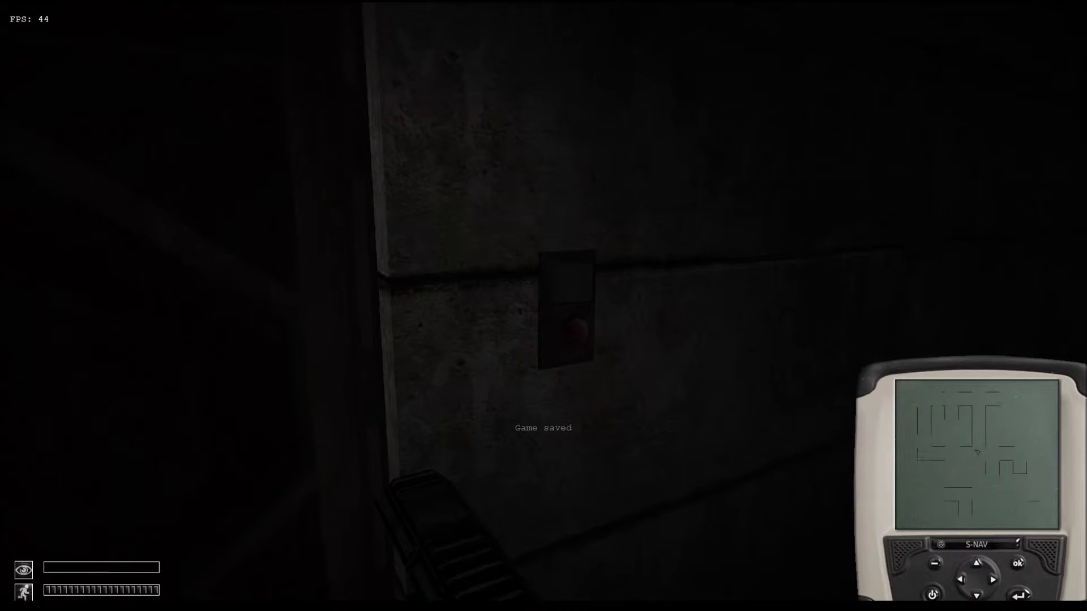
key("w")
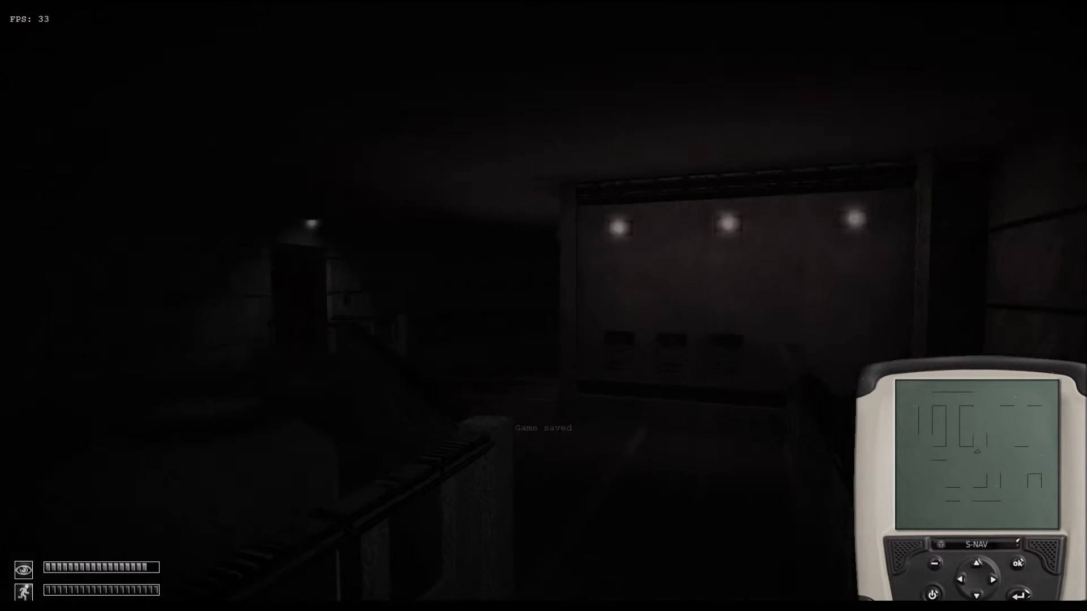
key("w")
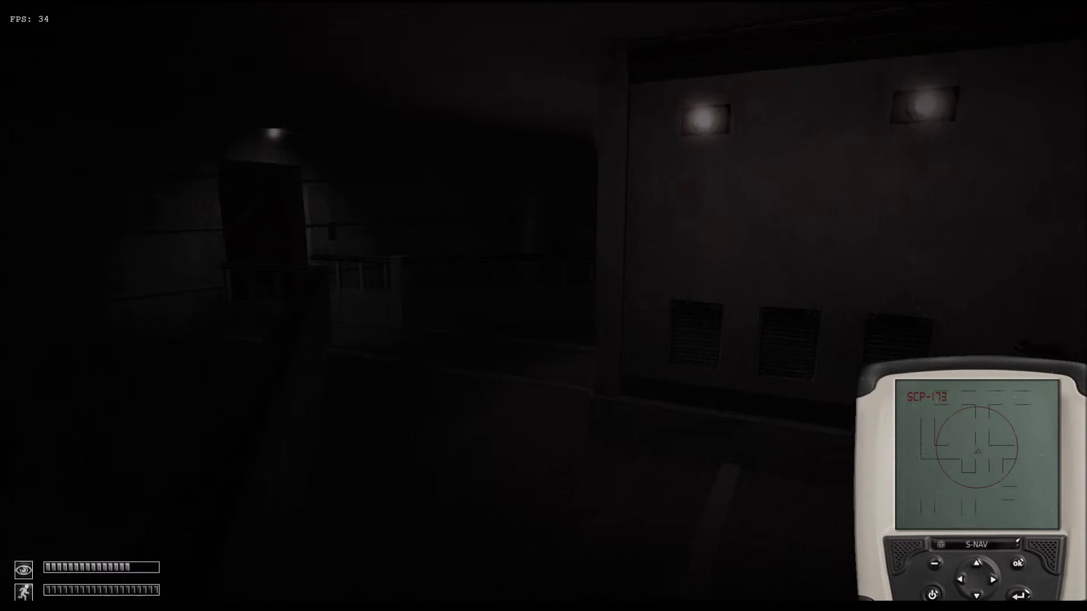
key("w")
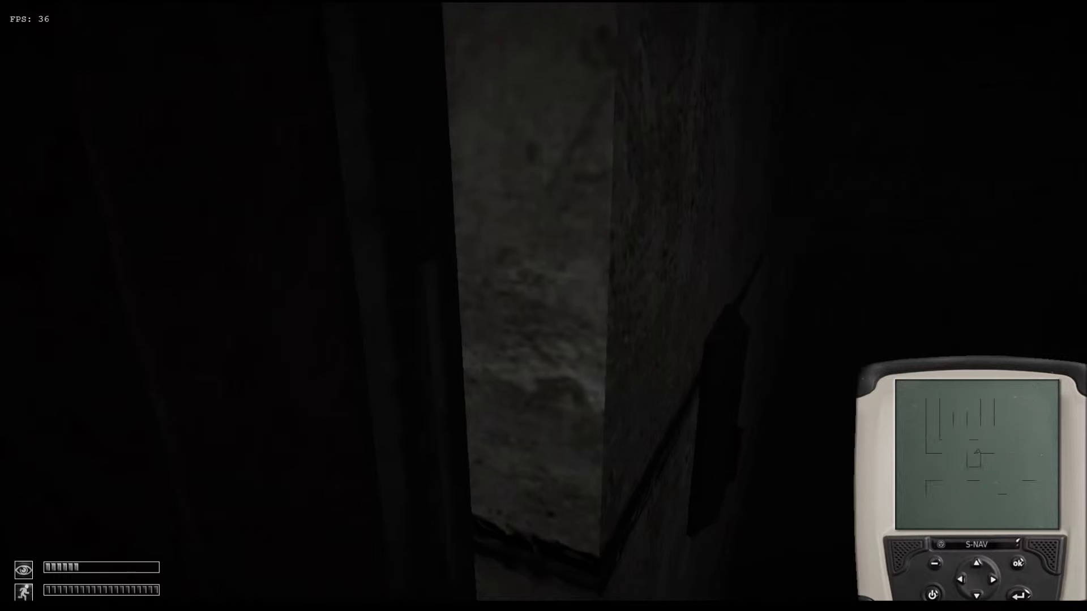
key("w")
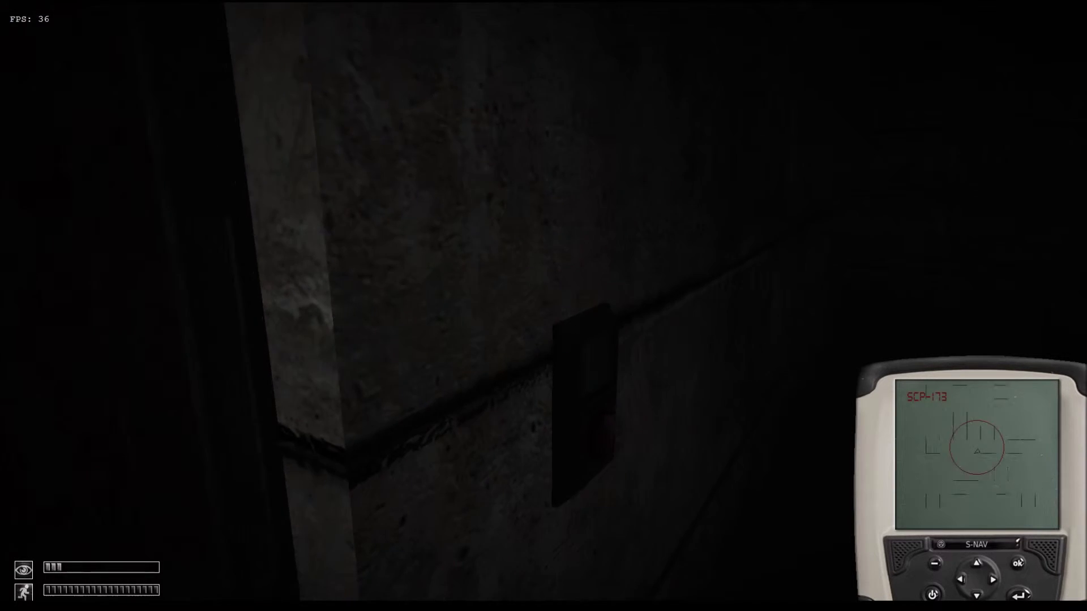
key("w")
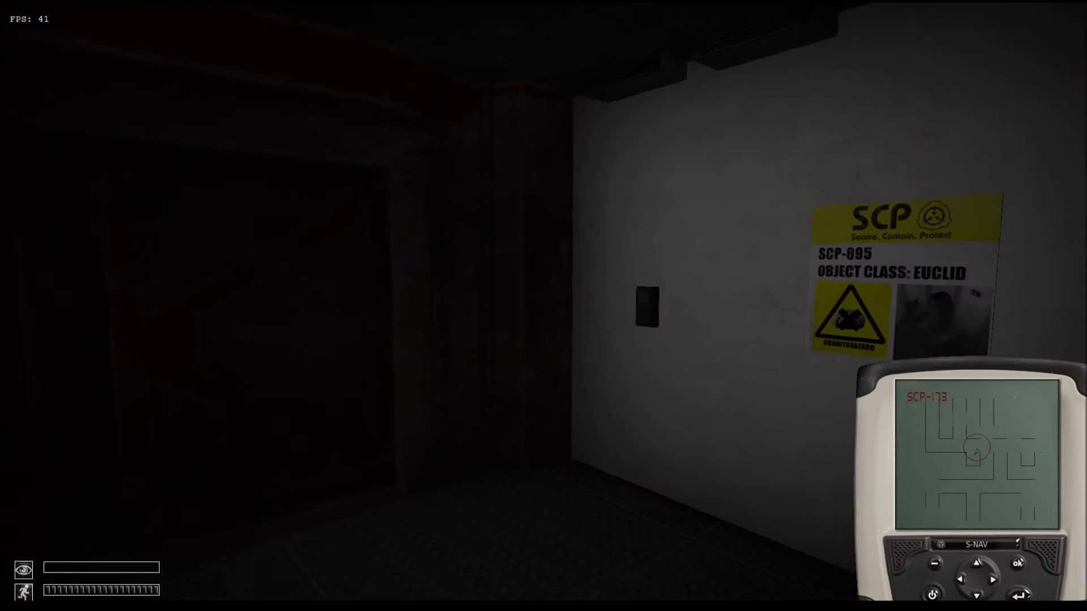
- Leave the SCP-895 poster wall and head through the doorway past the three-light wall into the lit corridor
key("s")
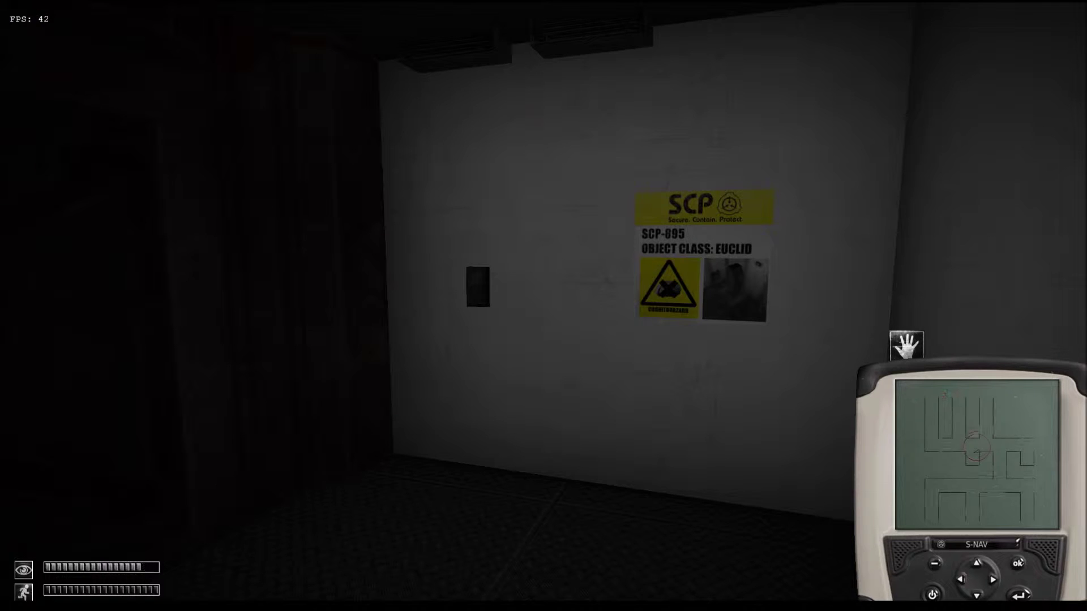
key("w")
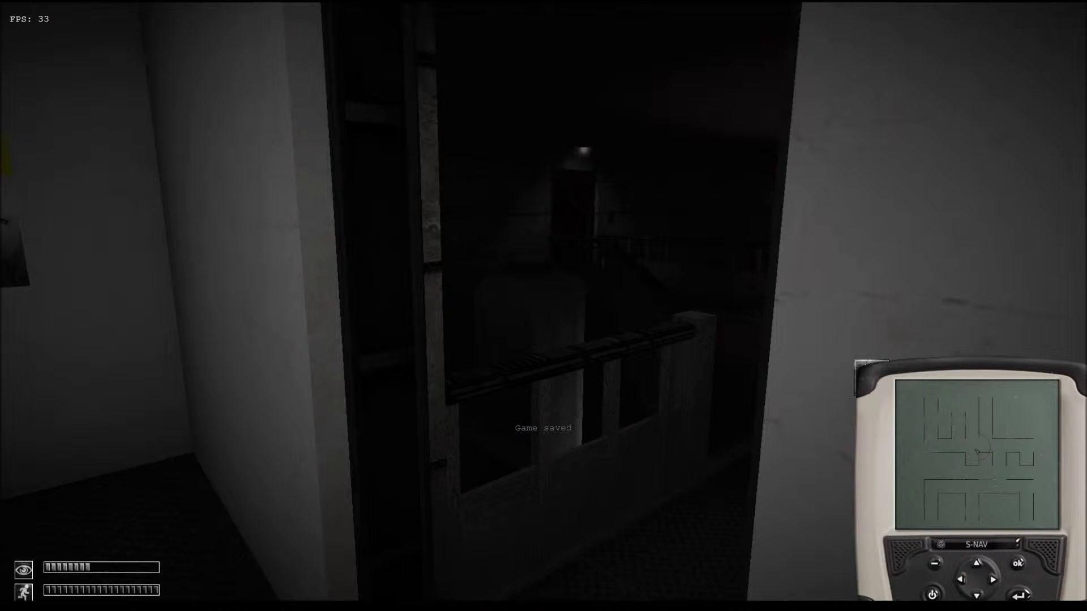
key("w")
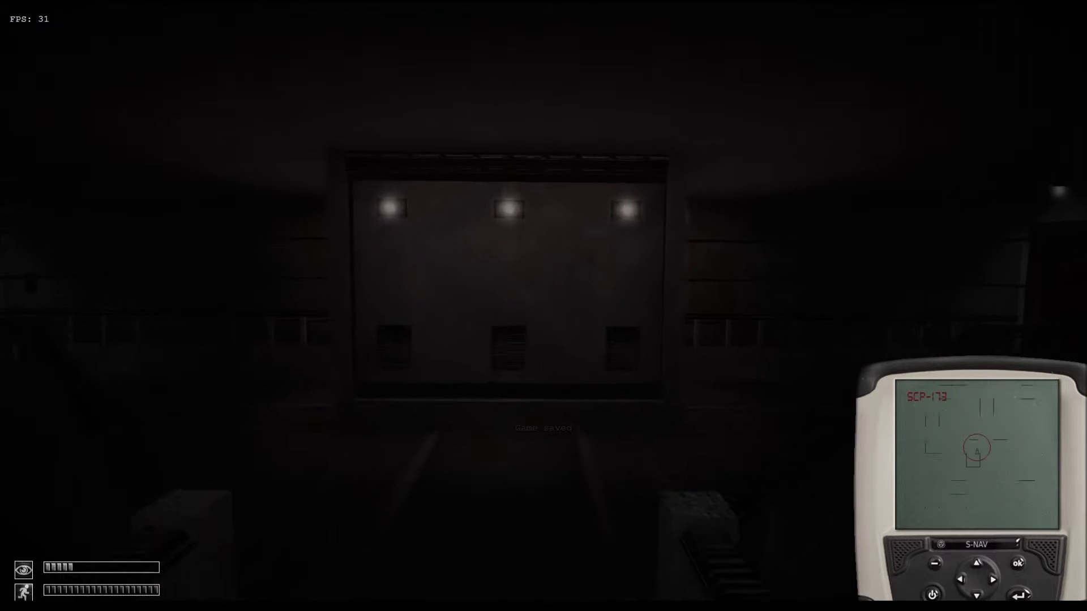
key("w")
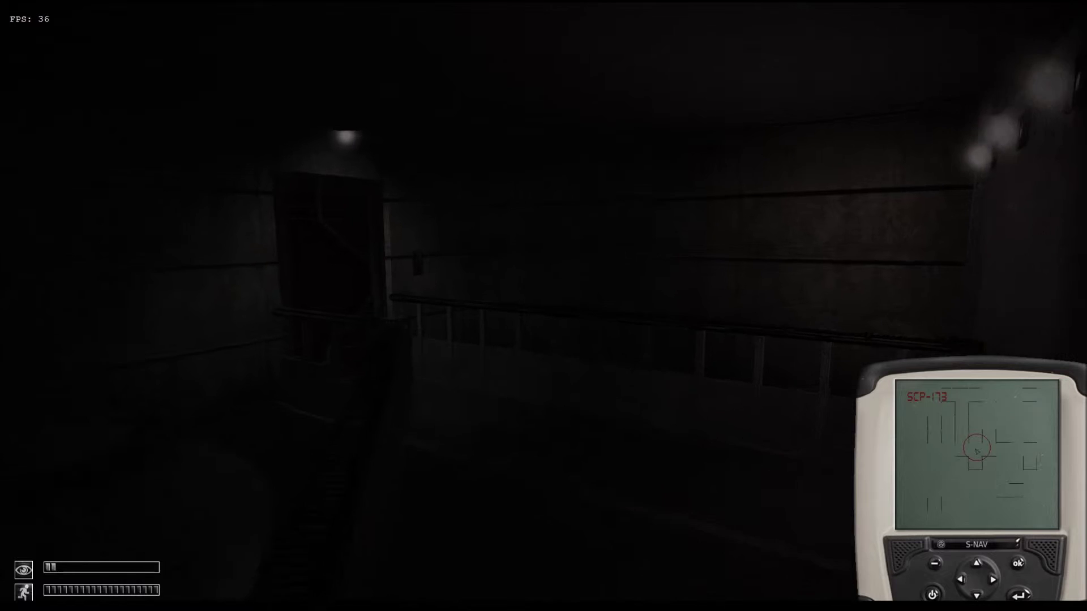
key("w")
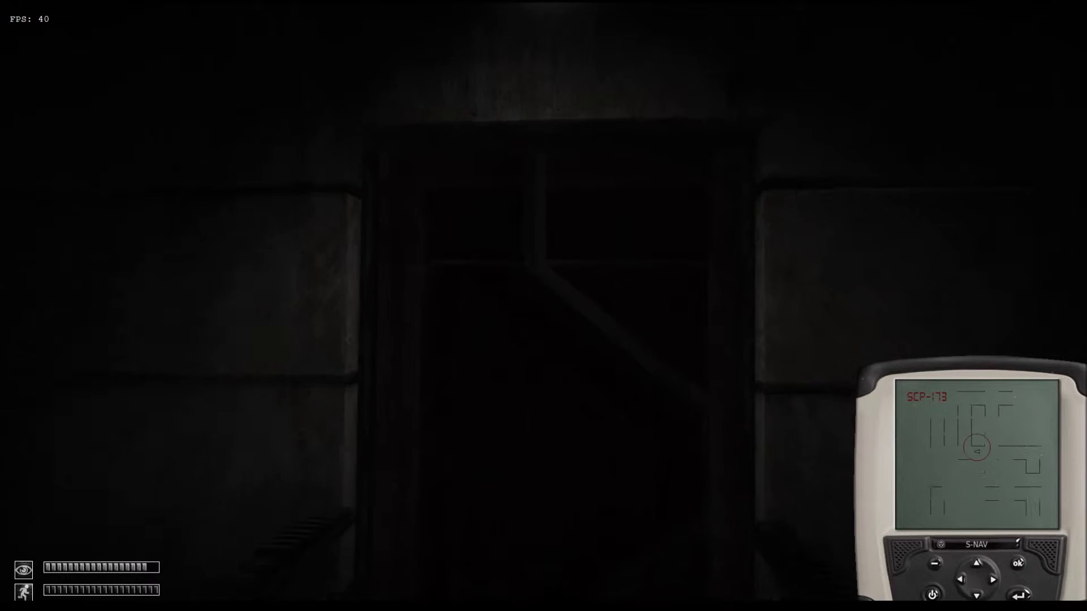
key("w")
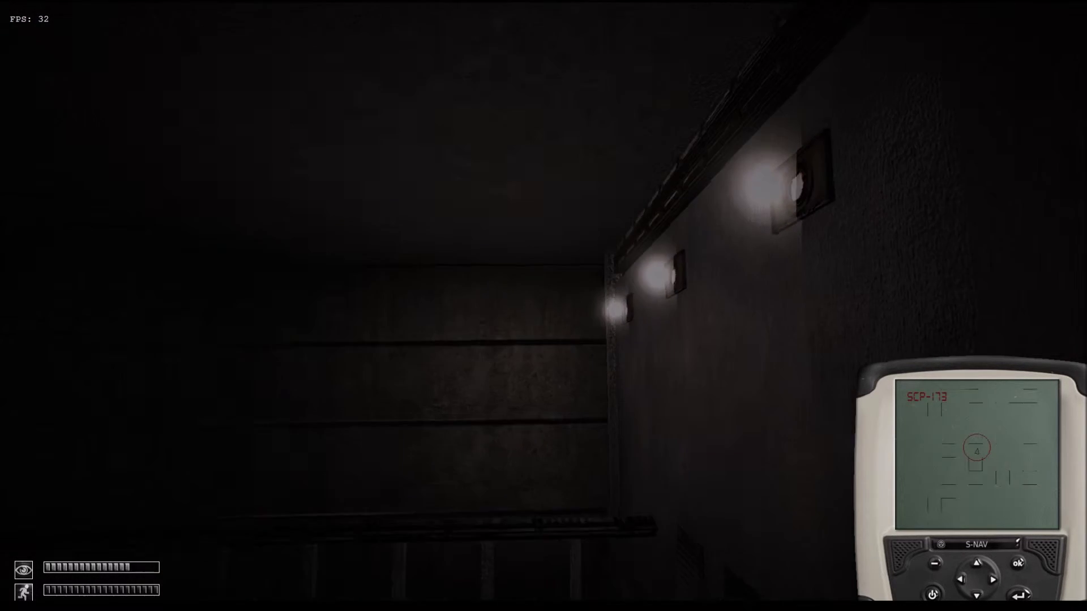
key("w")
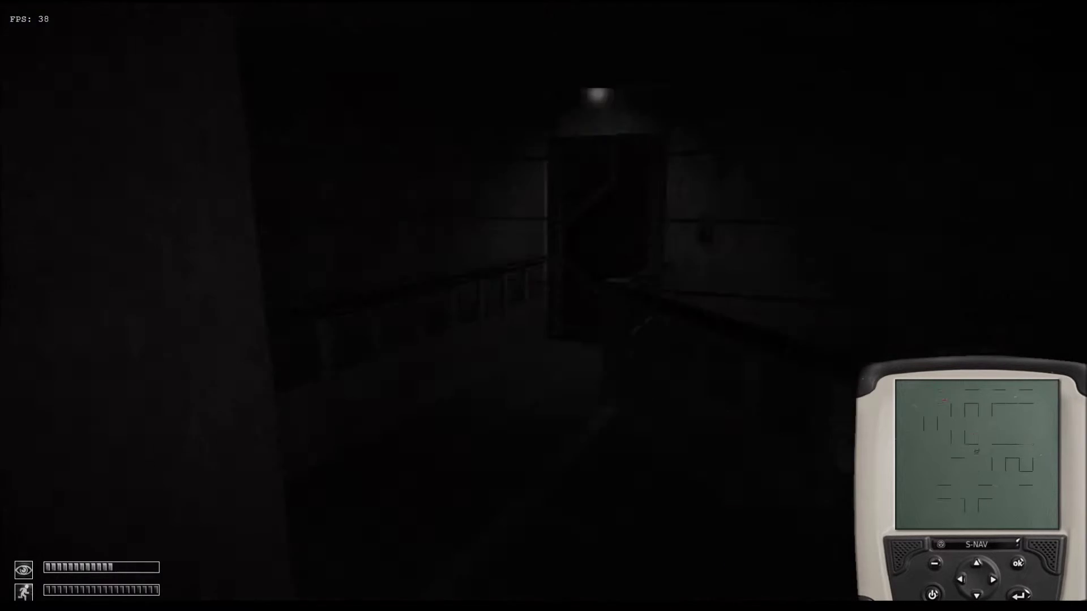
- Move up beside the door, then follow the corridor wall down to the next door and turn left
key("w")
key("w")
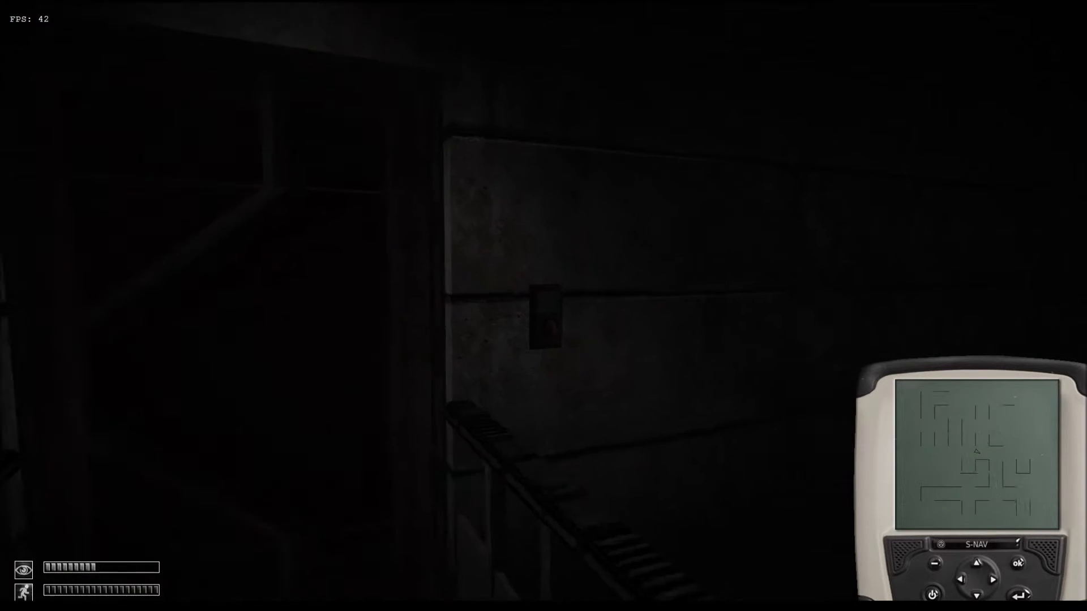
key("w")
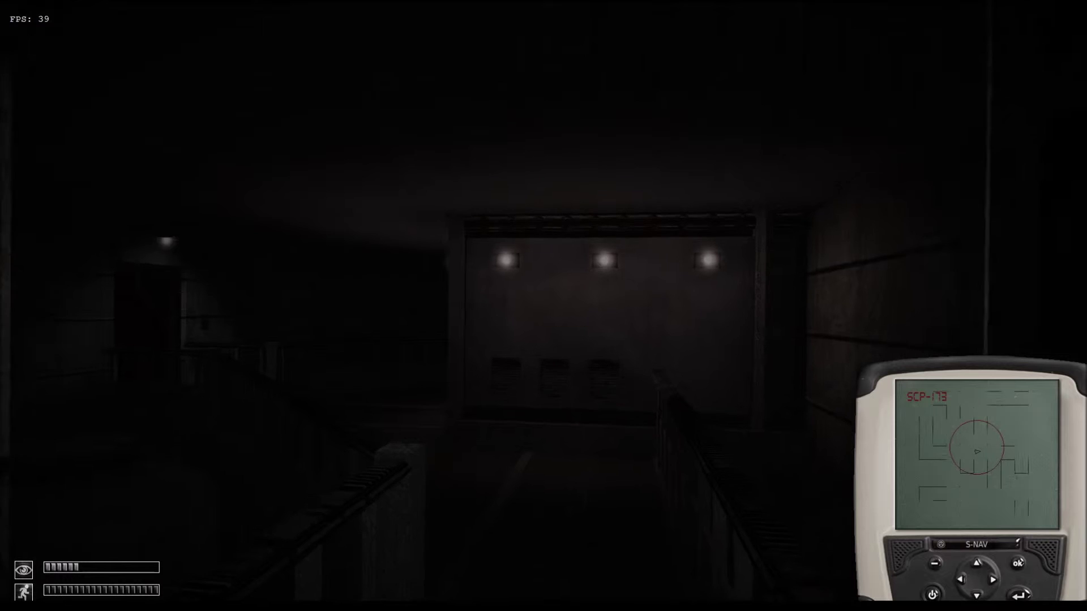
key("w")
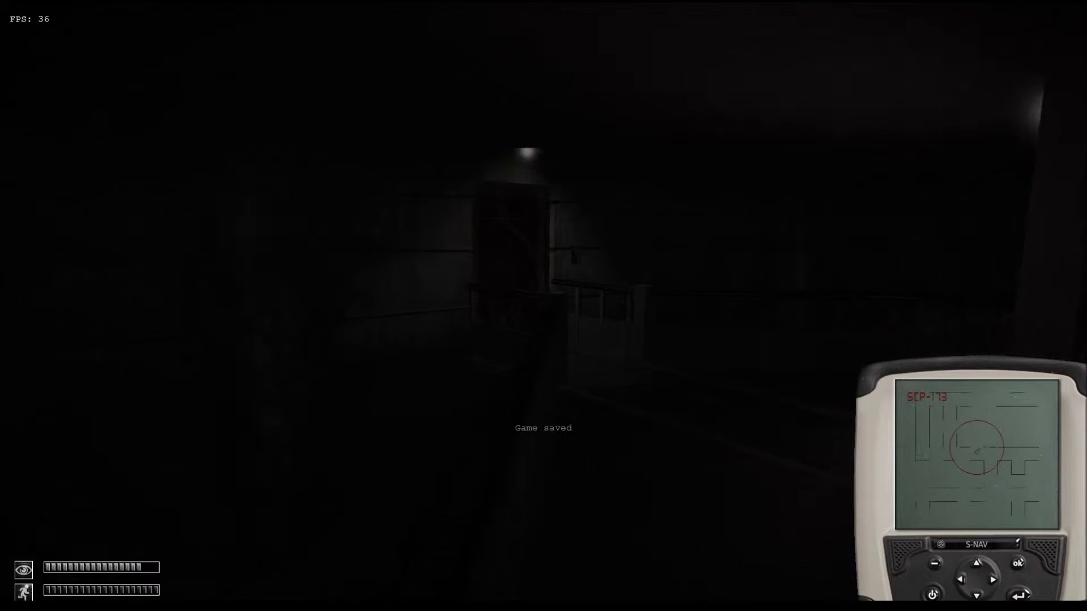
key("w")
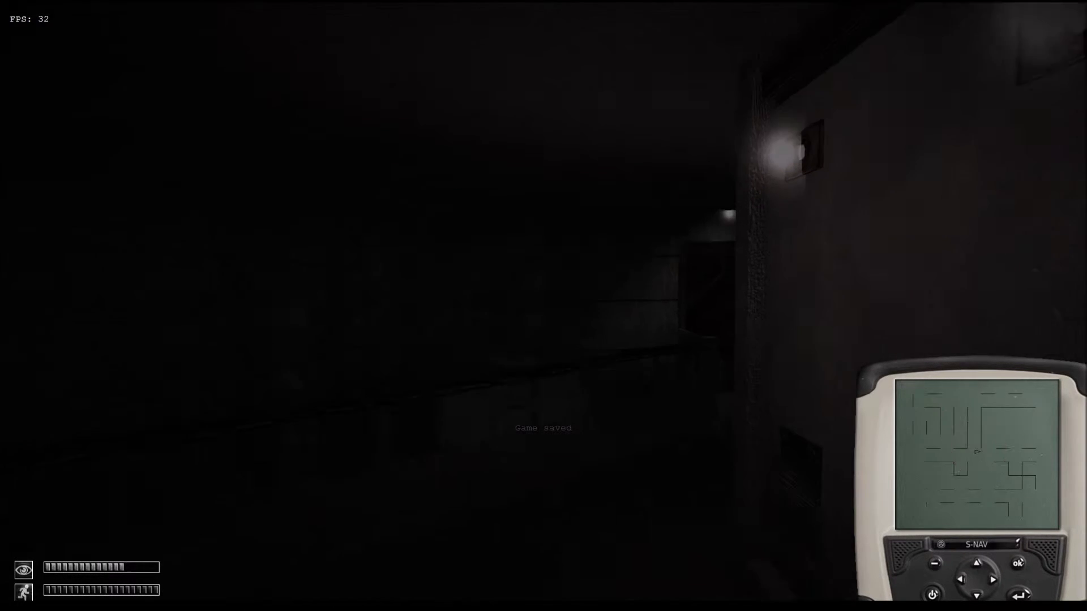
key("w")
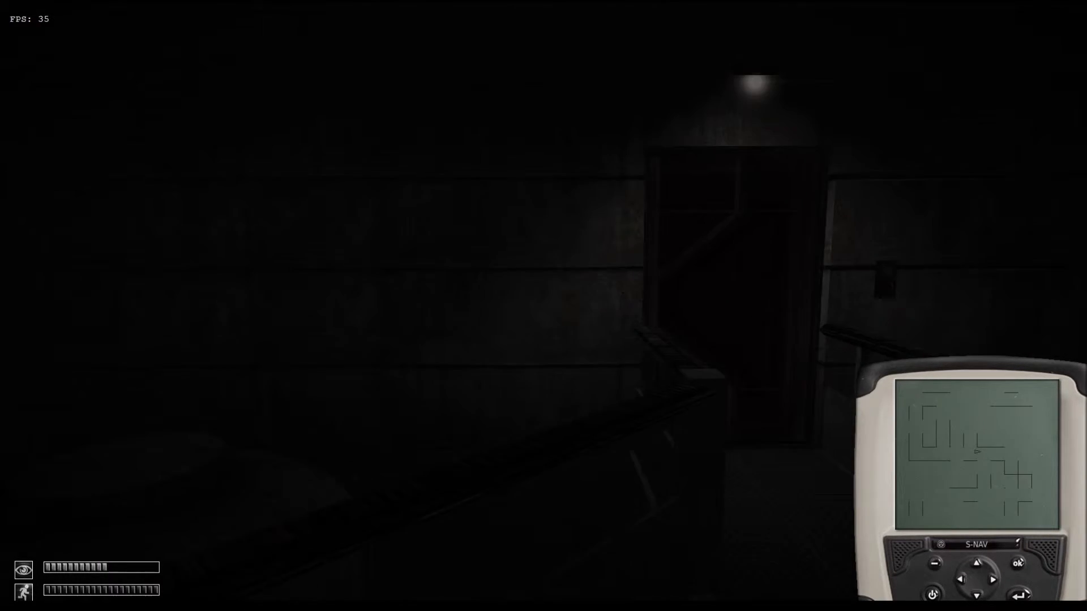
key("w")
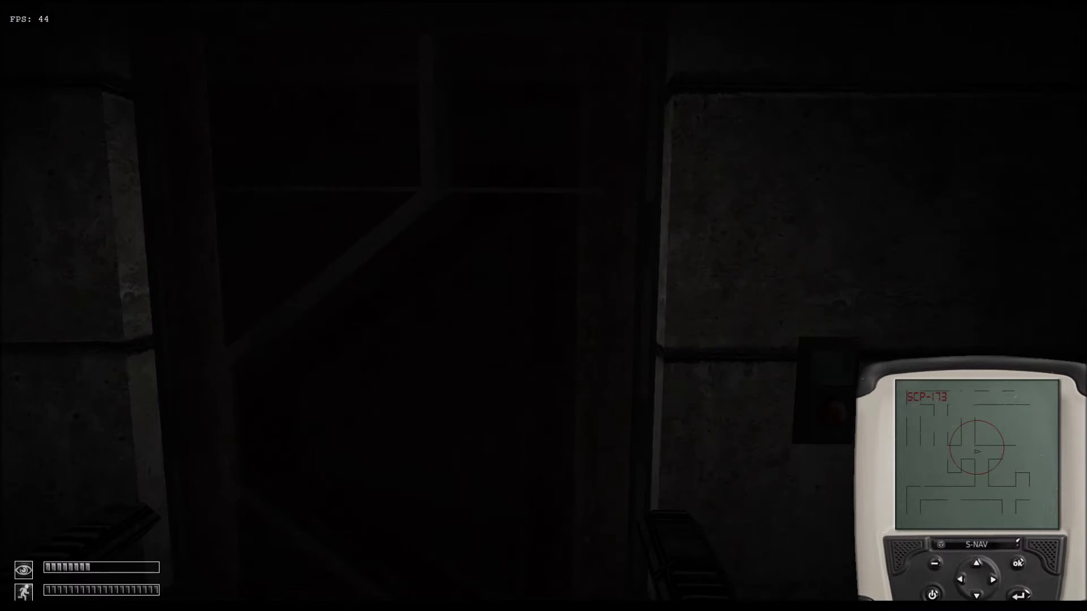
- Enter the lit room, quick-save, and pass through two doorways into the next corridor
key("w")
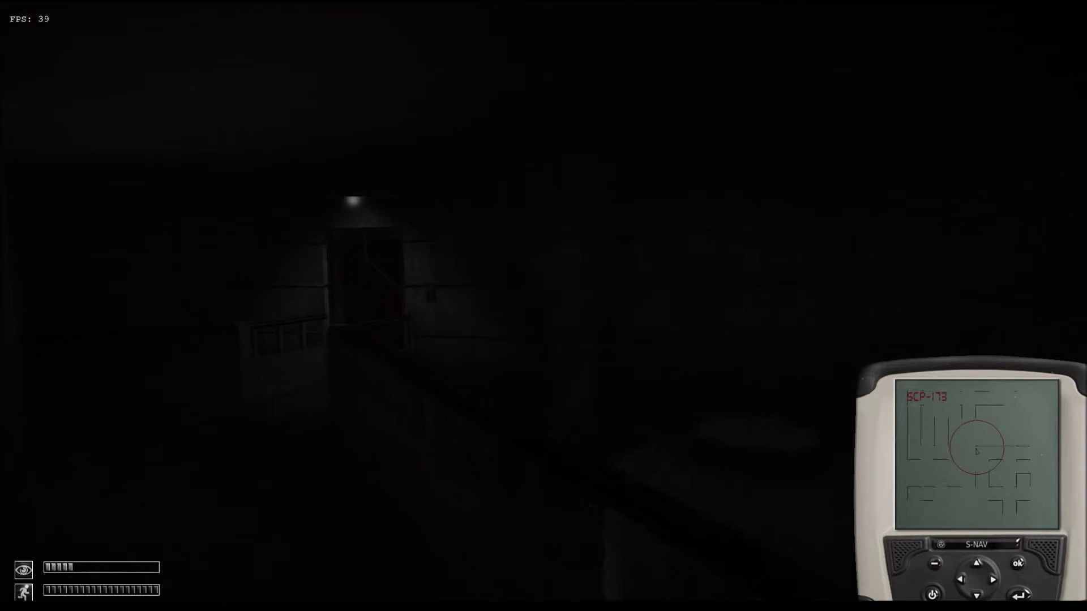
key("w")
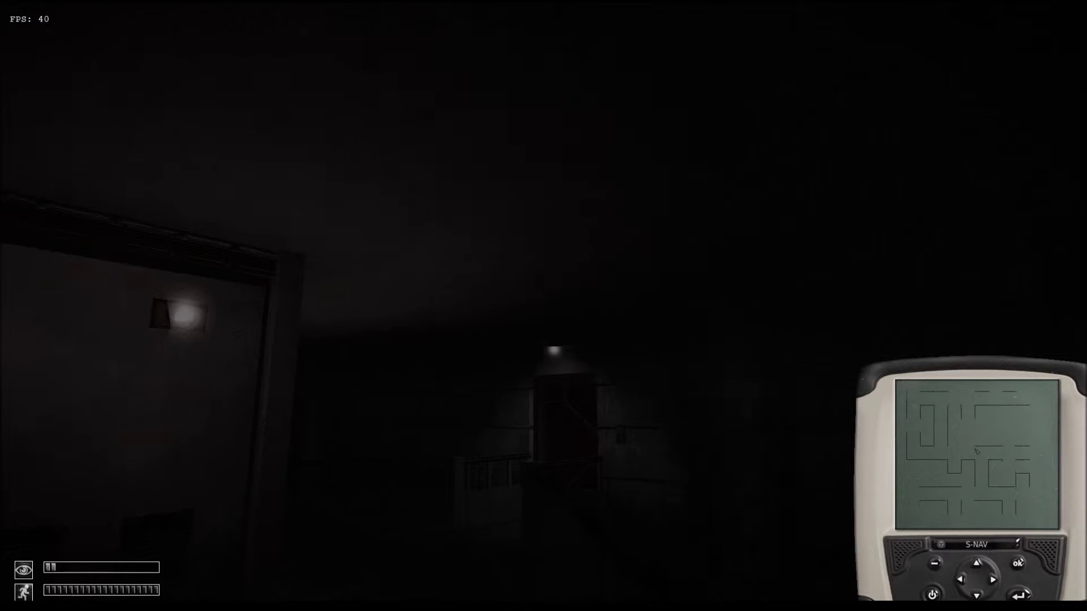
key("F5")
key("w")
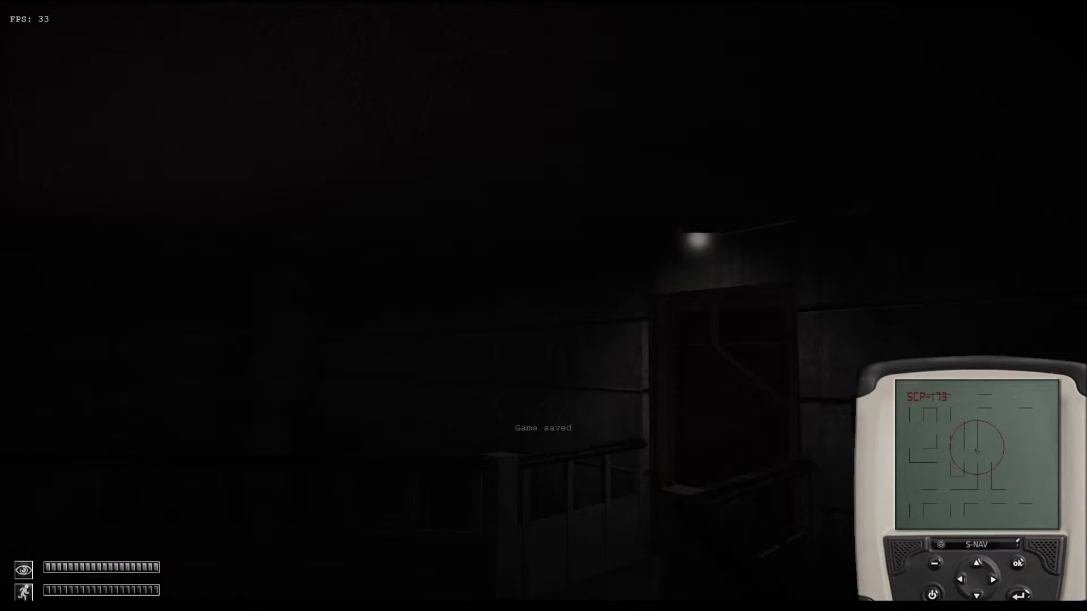
key("w")
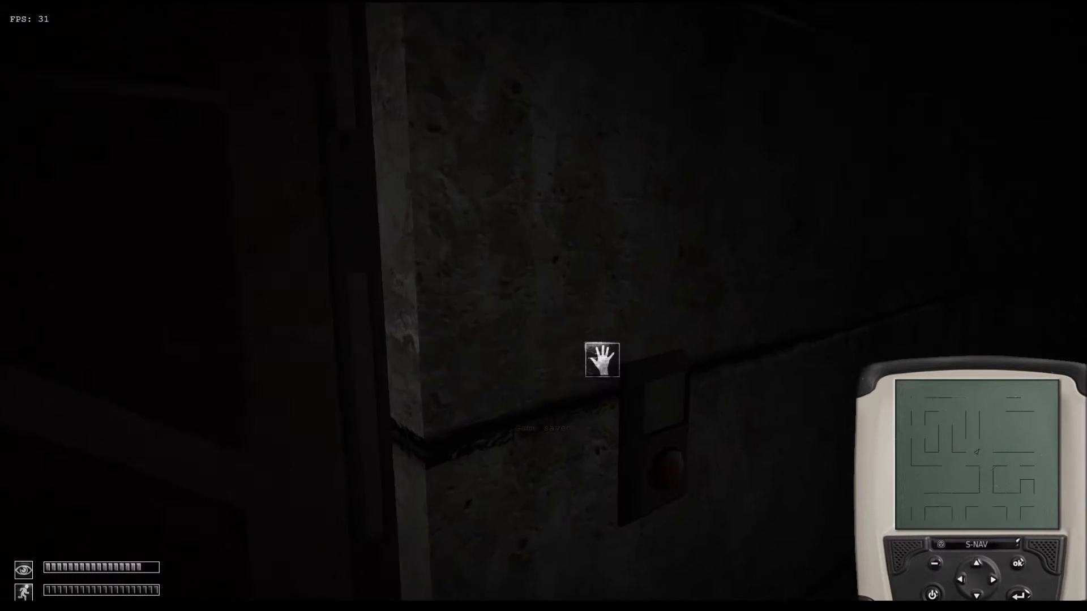
key("w")
key("w")
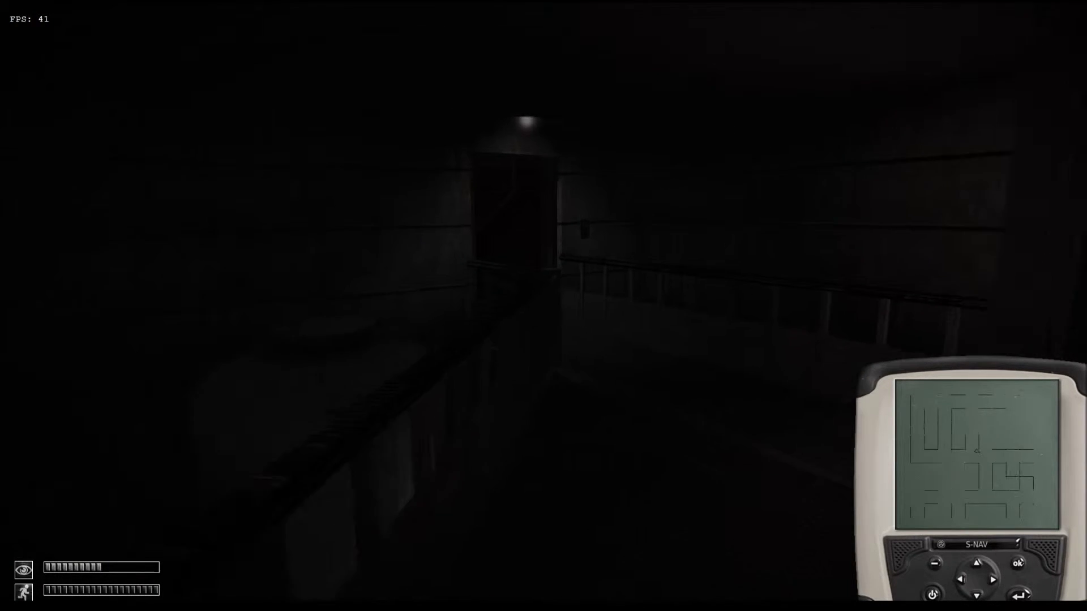
key("w")
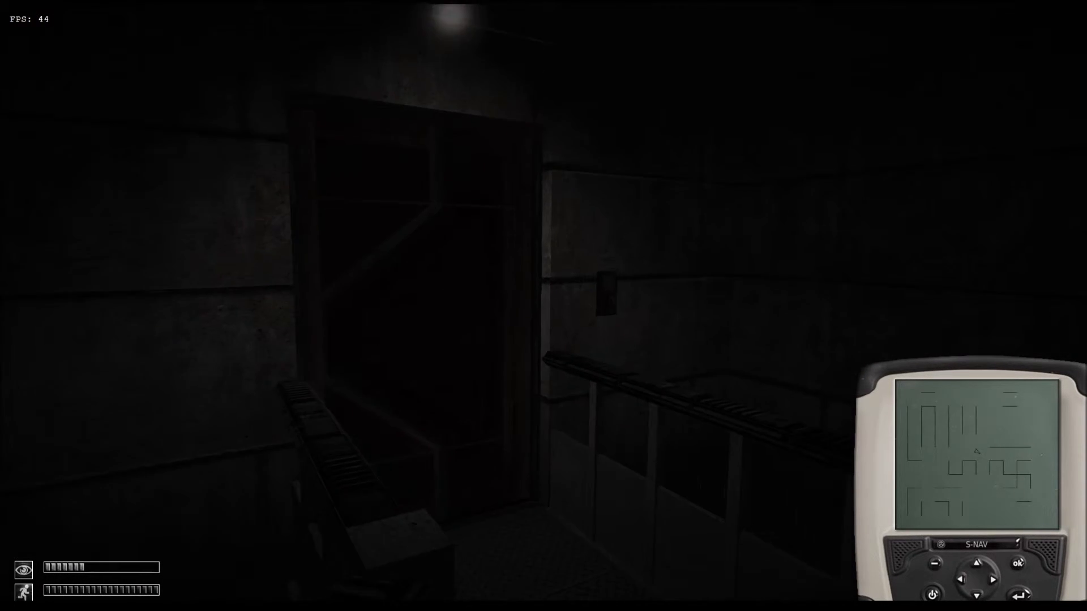
key("w")
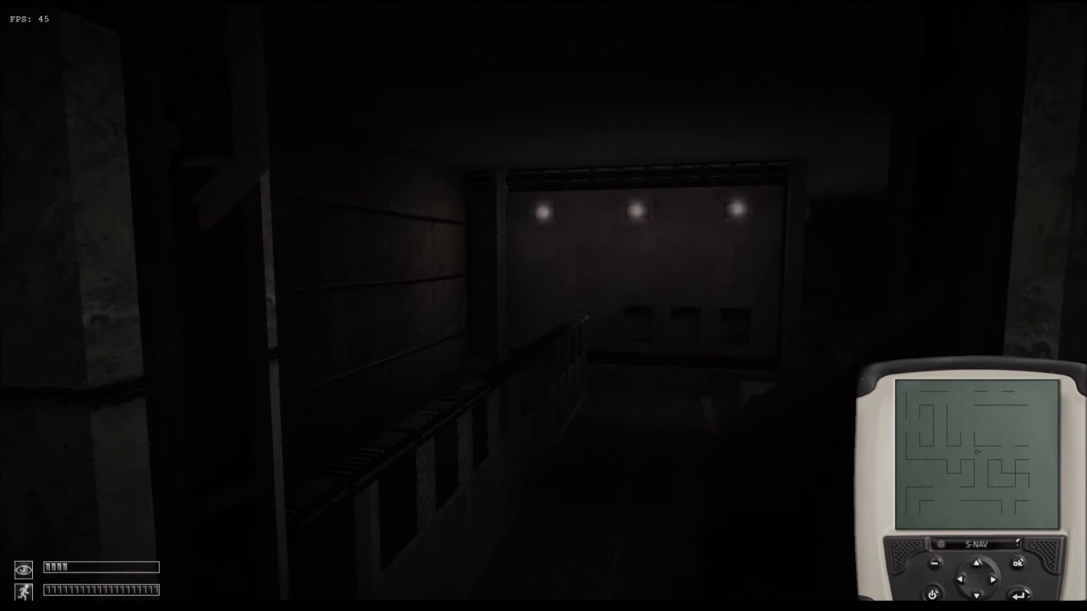
- Walk along the lit wall to the corridor's end door and face its keypad at the round tunnel
key("w")
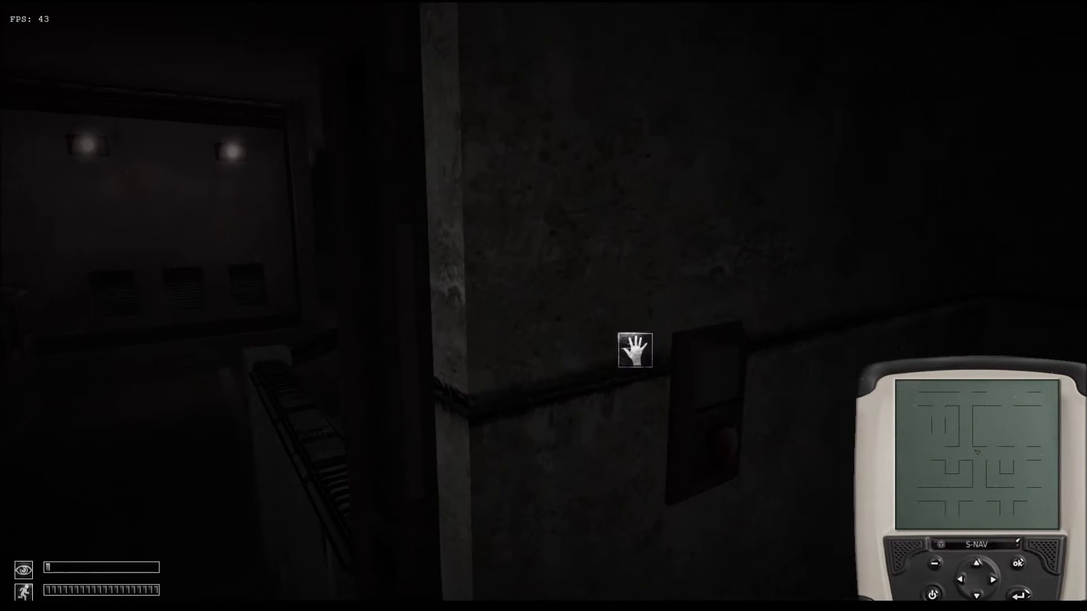
key("w")
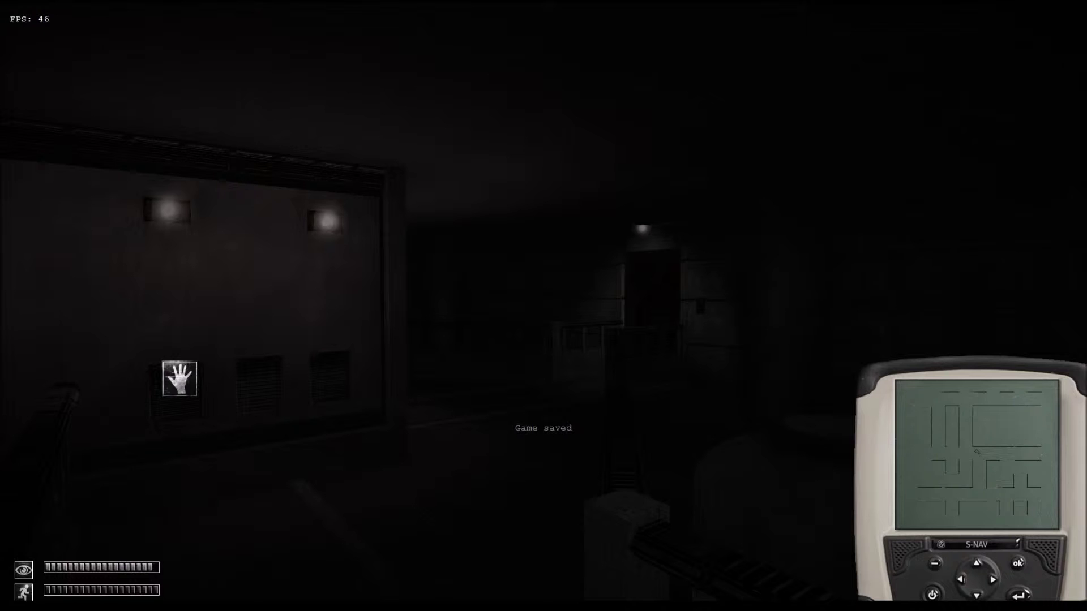
key("w")
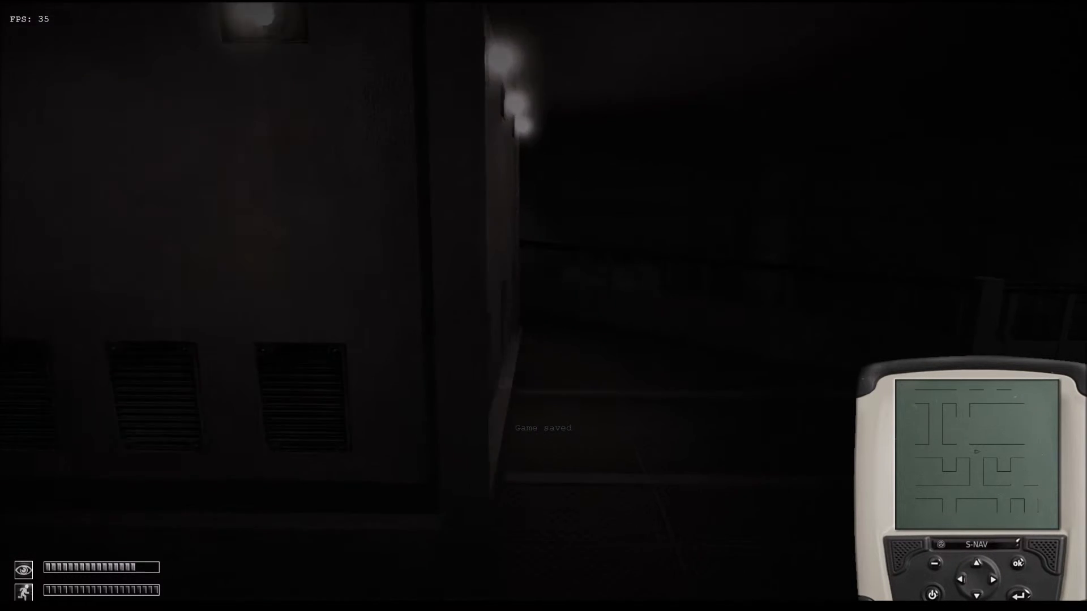
key("w")
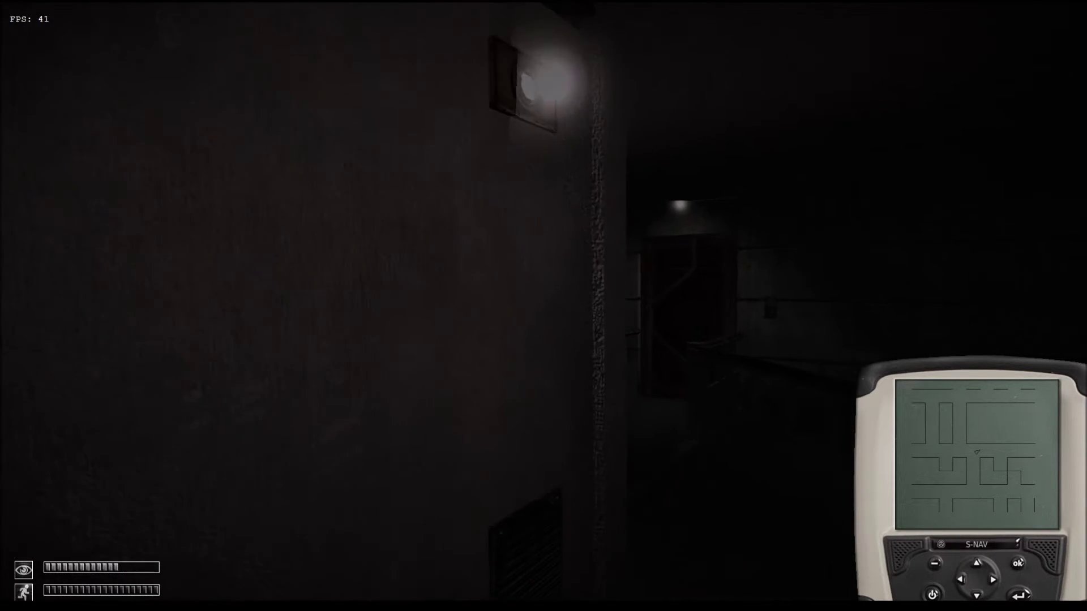
key("w")
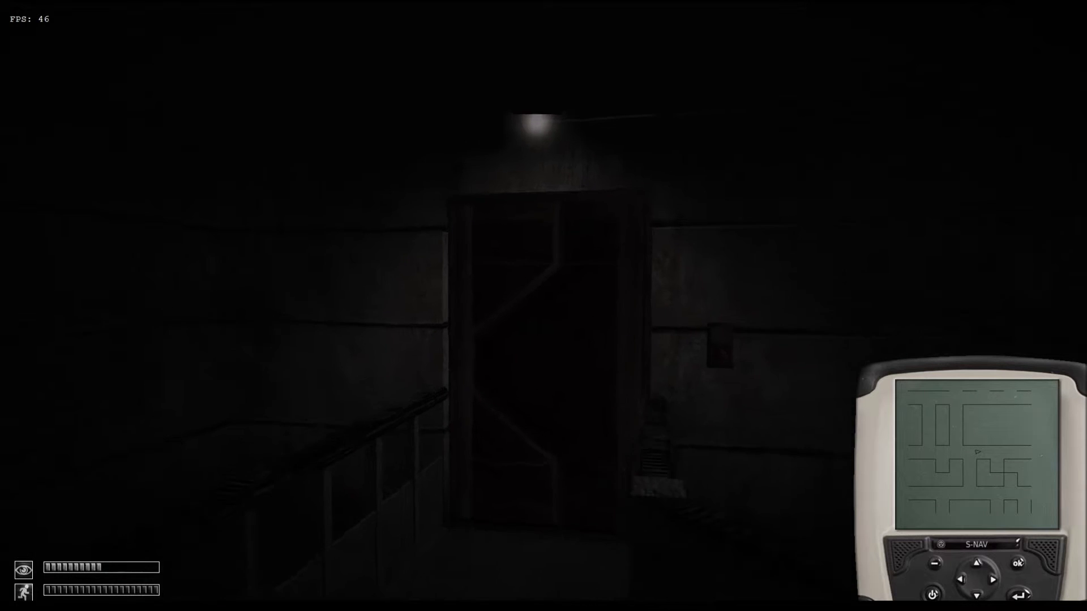
key("w")
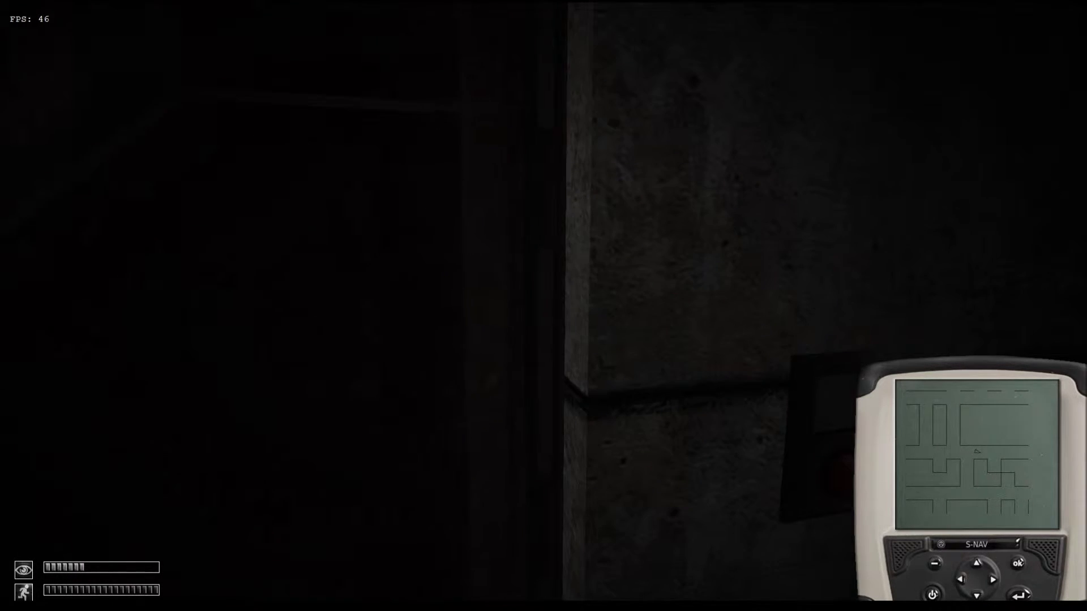
- Cross the round tunnel and corridor, moving past the railing to the lit doorway
key("w")
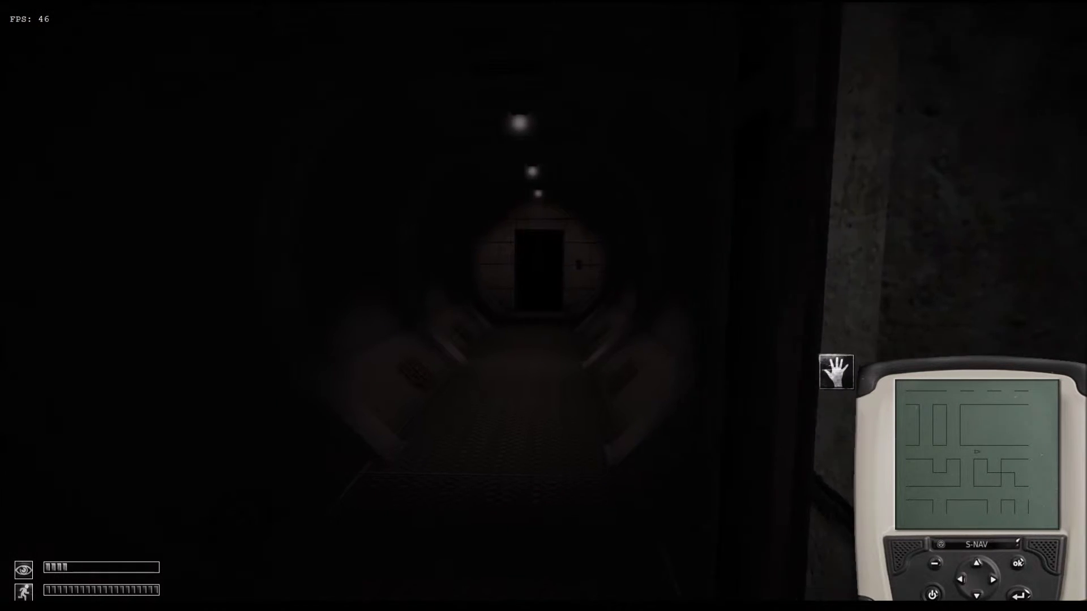
key("w")
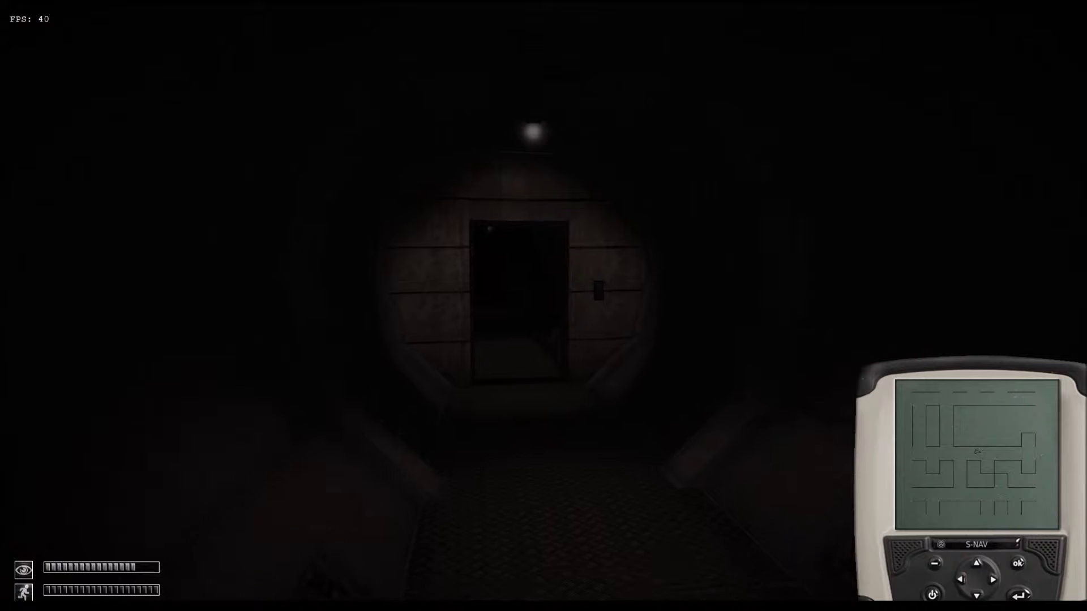
key("w")
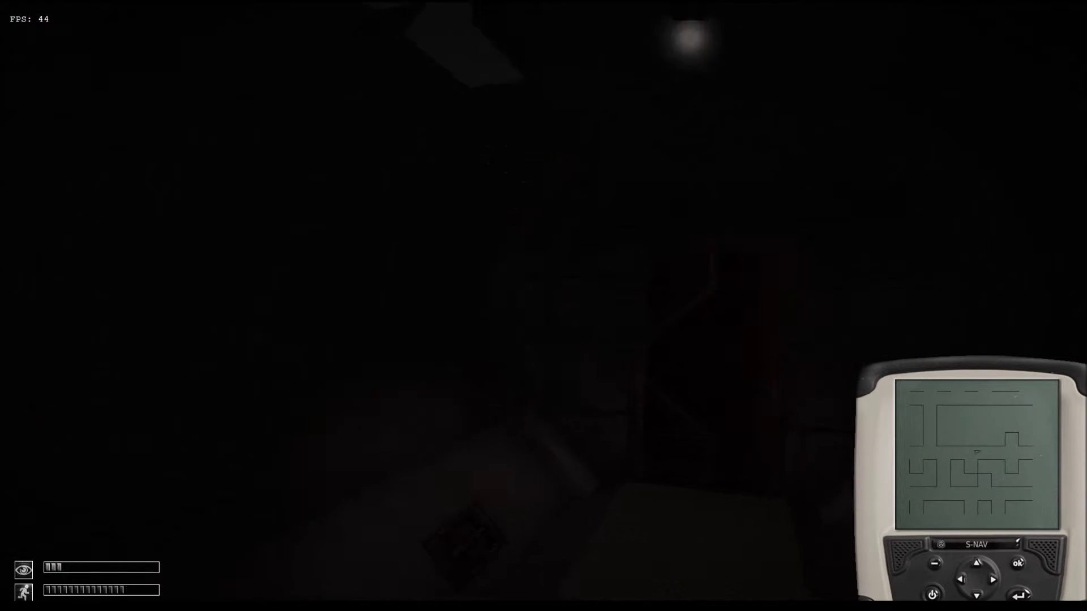
key("w")
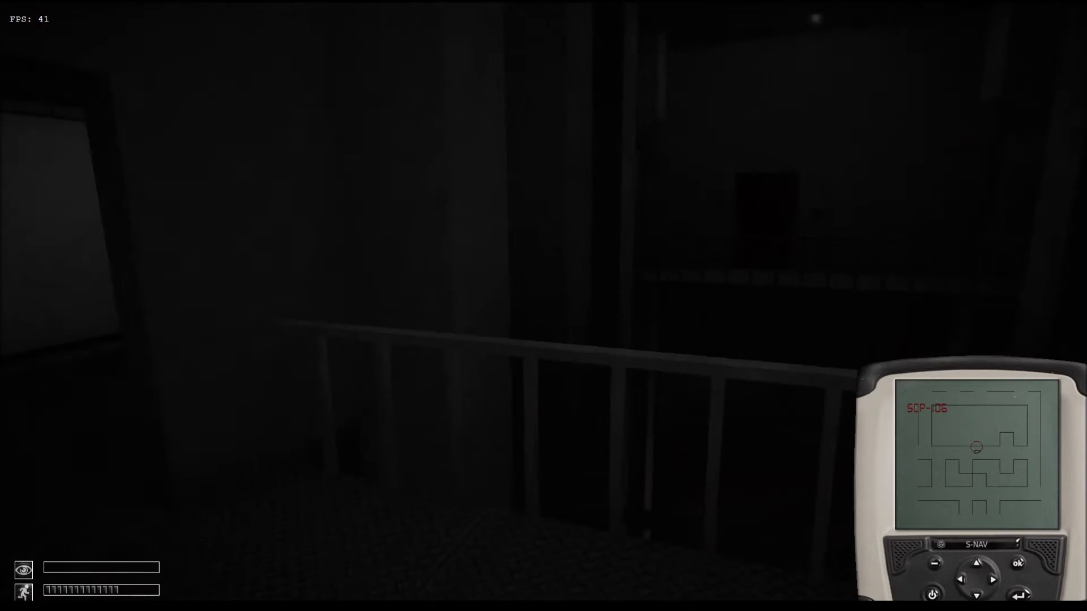
key("w")
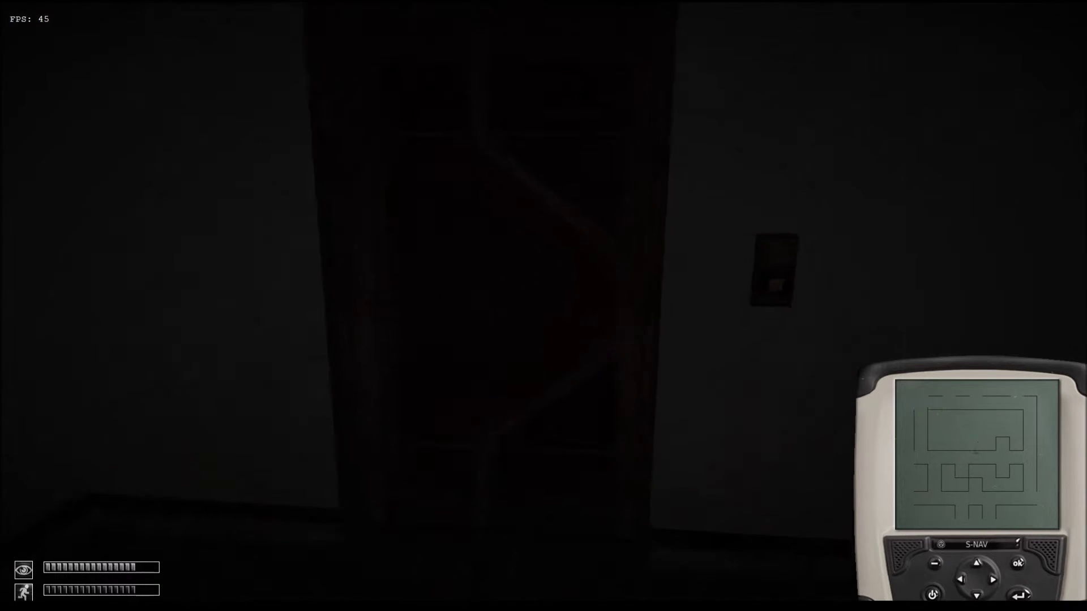
- Try the DNA-scanner door, get rejected, and sprint on through the doorway toward the window
left_click(543, 305)
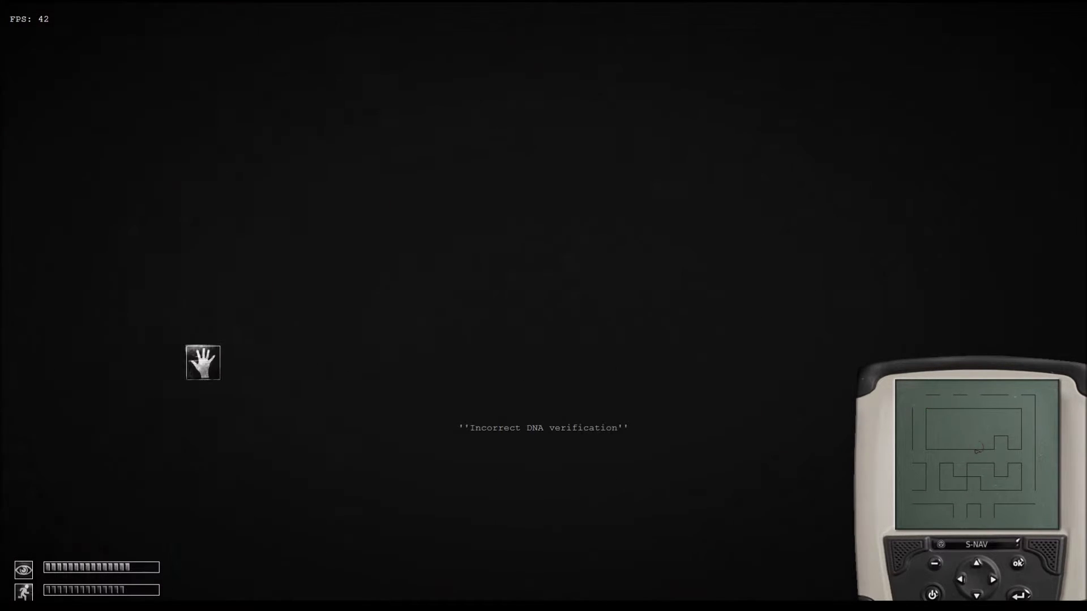
key("w")
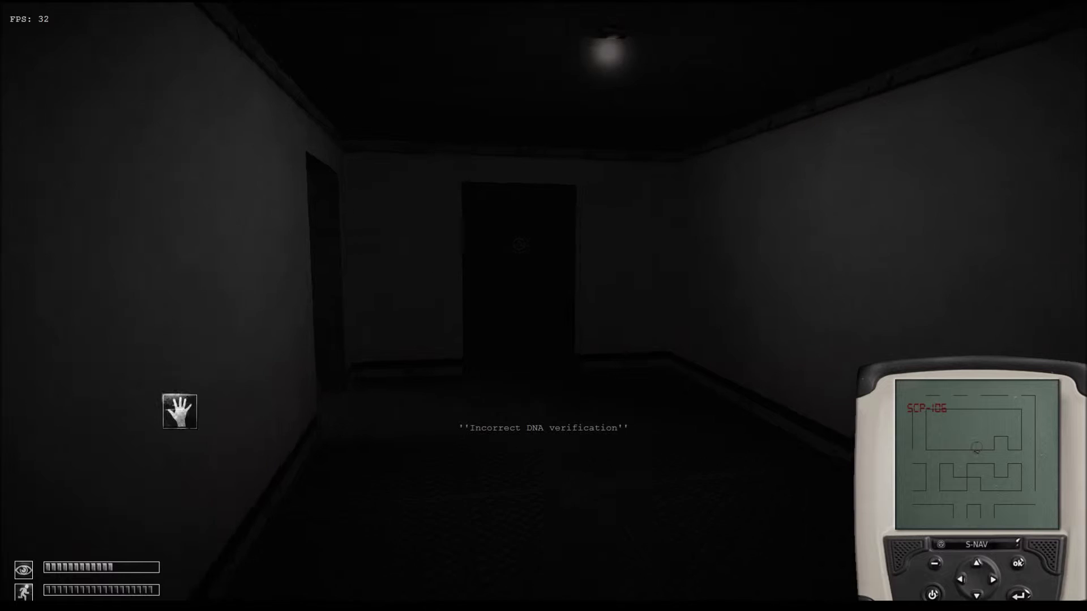
key("shift+w")
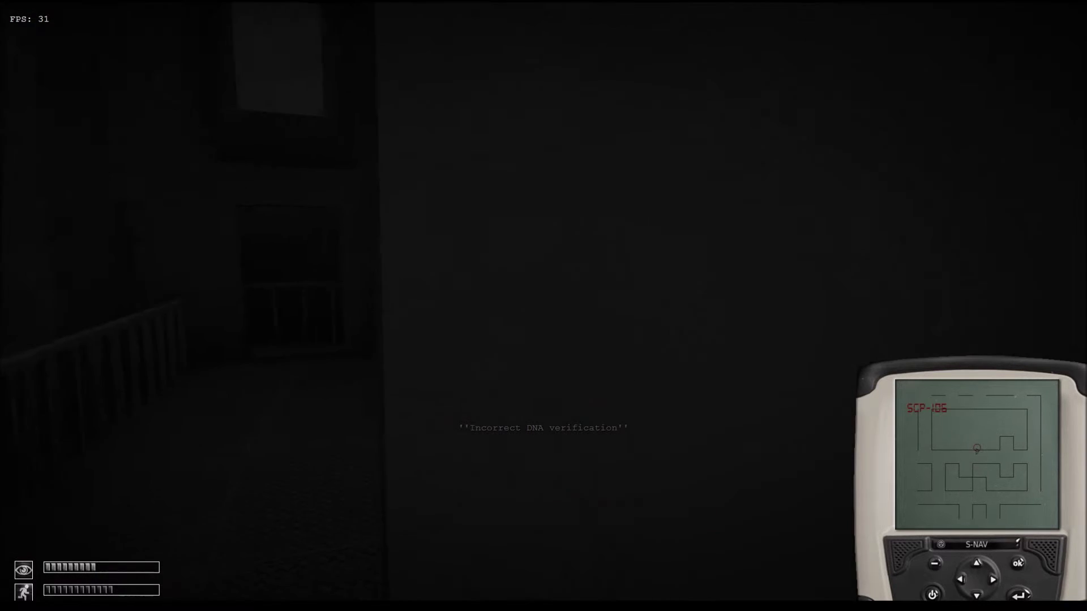
key("shift+w")
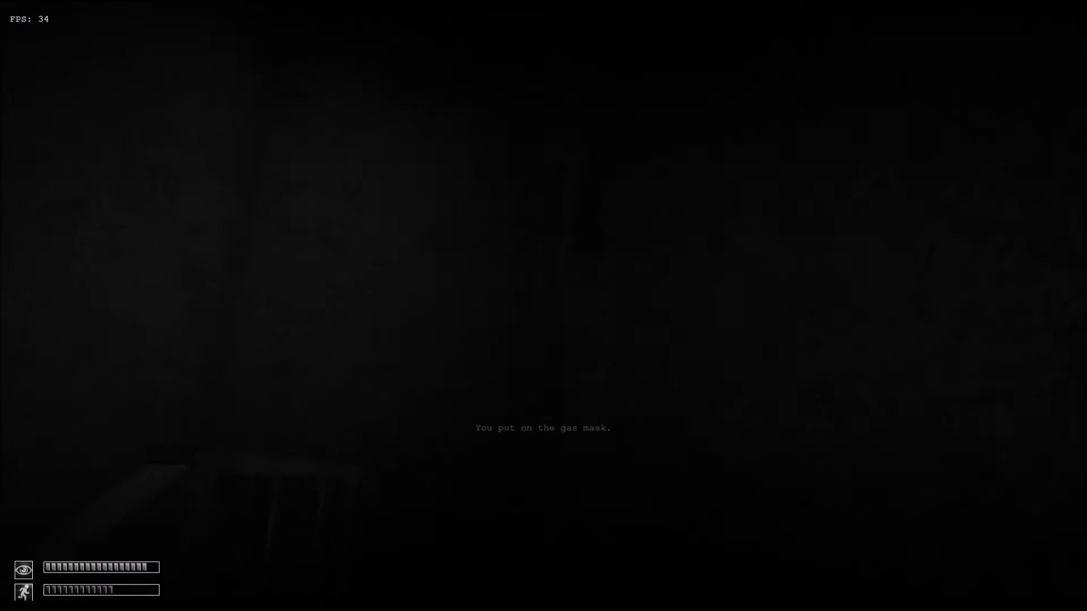
- Move through the dark rooms, close the inventory and take out the S-NAV map
key("w")
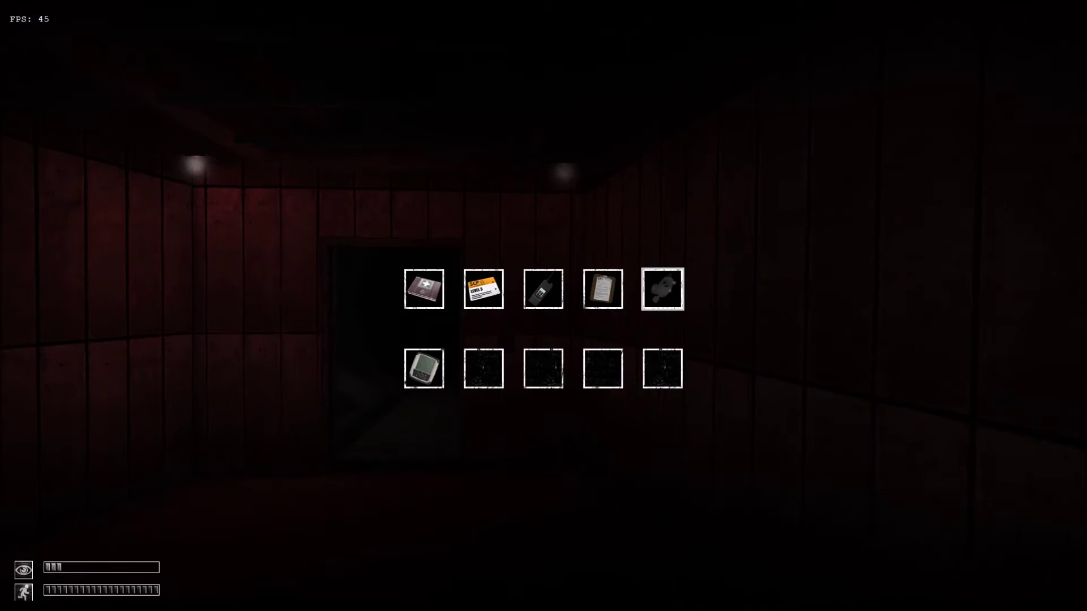
key("Tab")
key("shift+w")
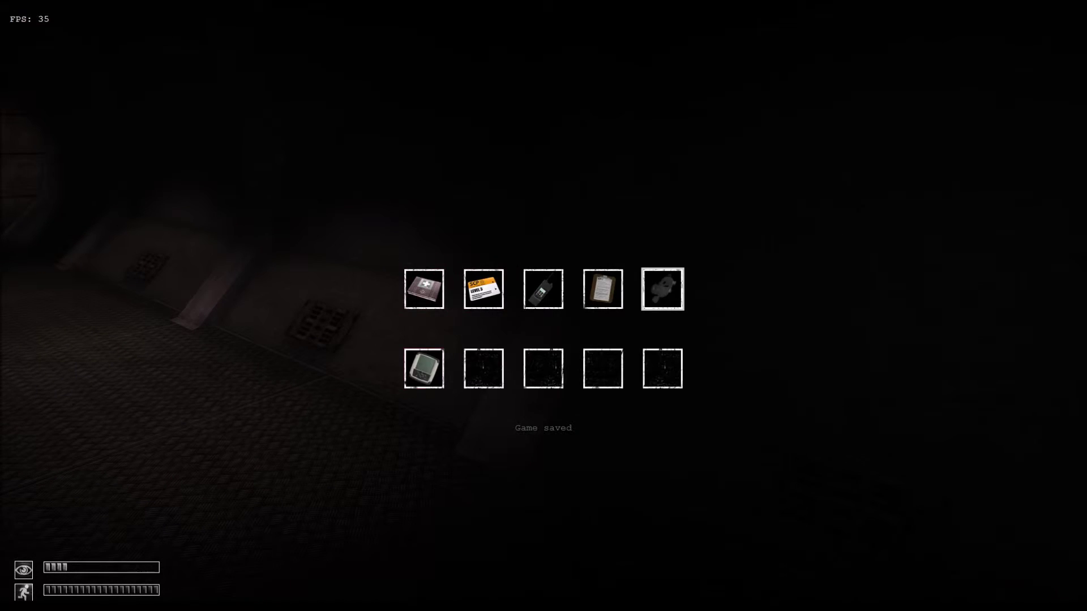
left_click(424, 369)
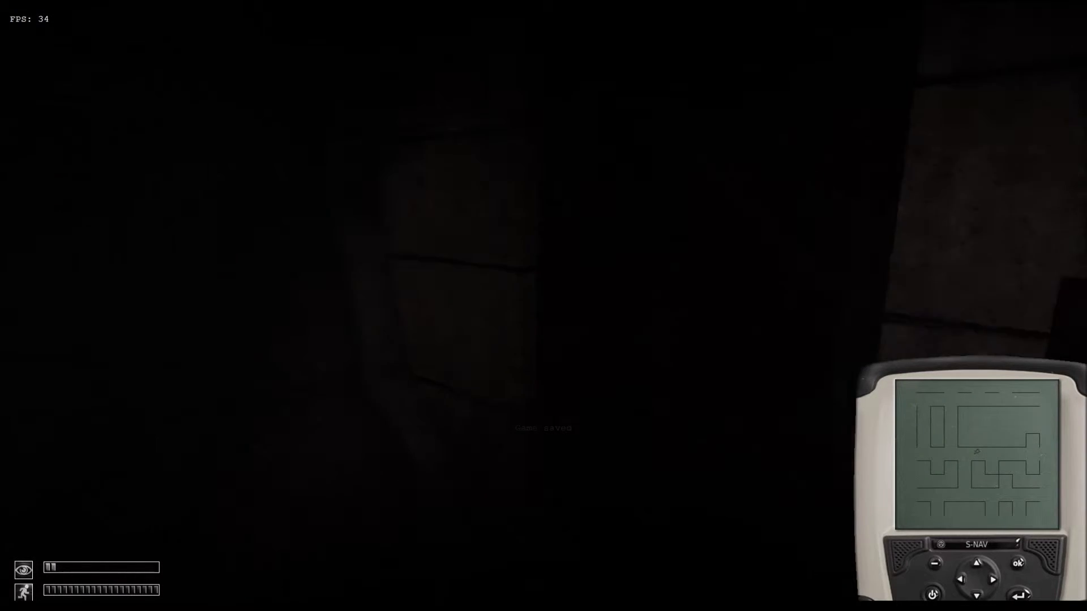
- Walk up to the door's wall button, then re-equip the S-NAV from the inventory
key("w")
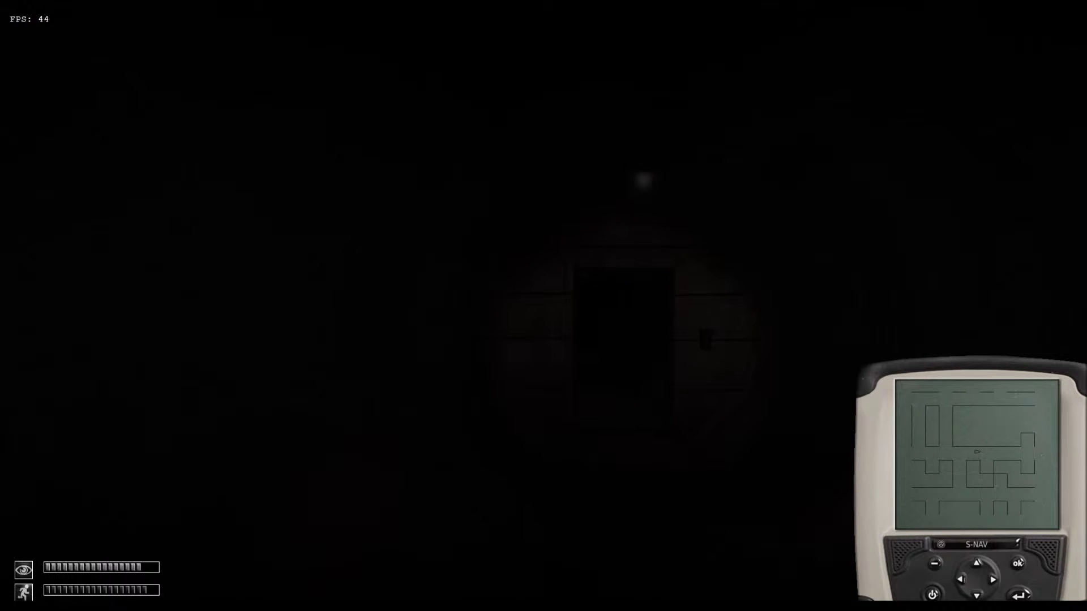
key("w")
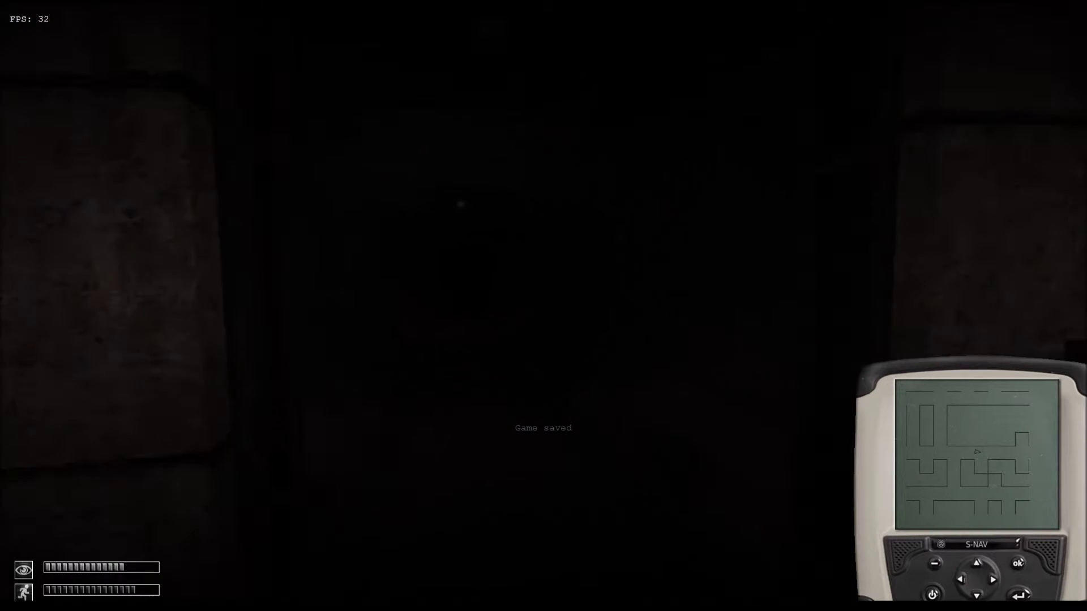
key("Tab")
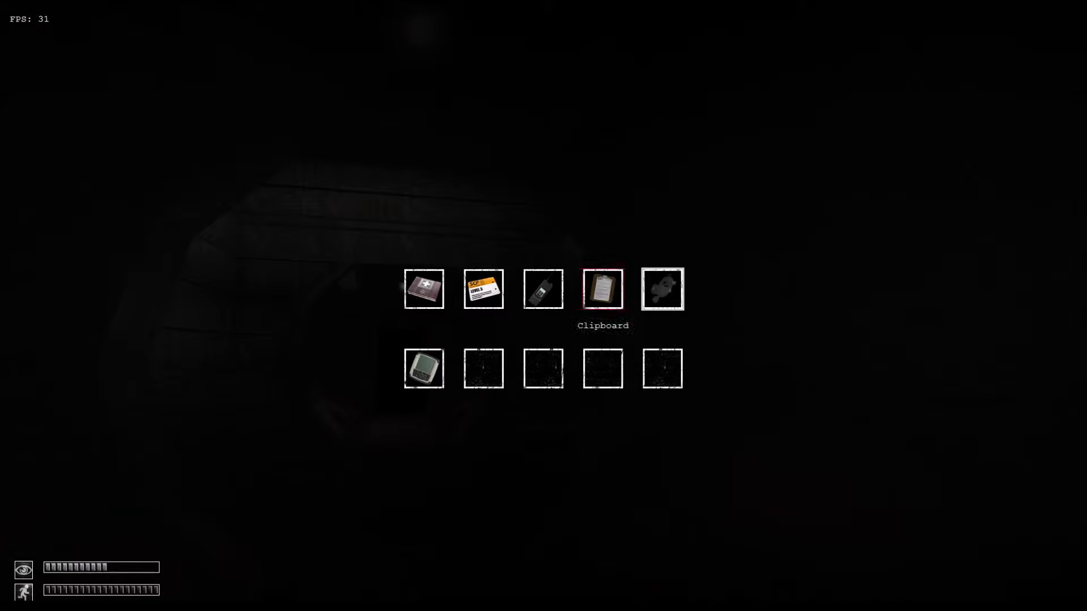
key("Tab")
left_click(424, 367)
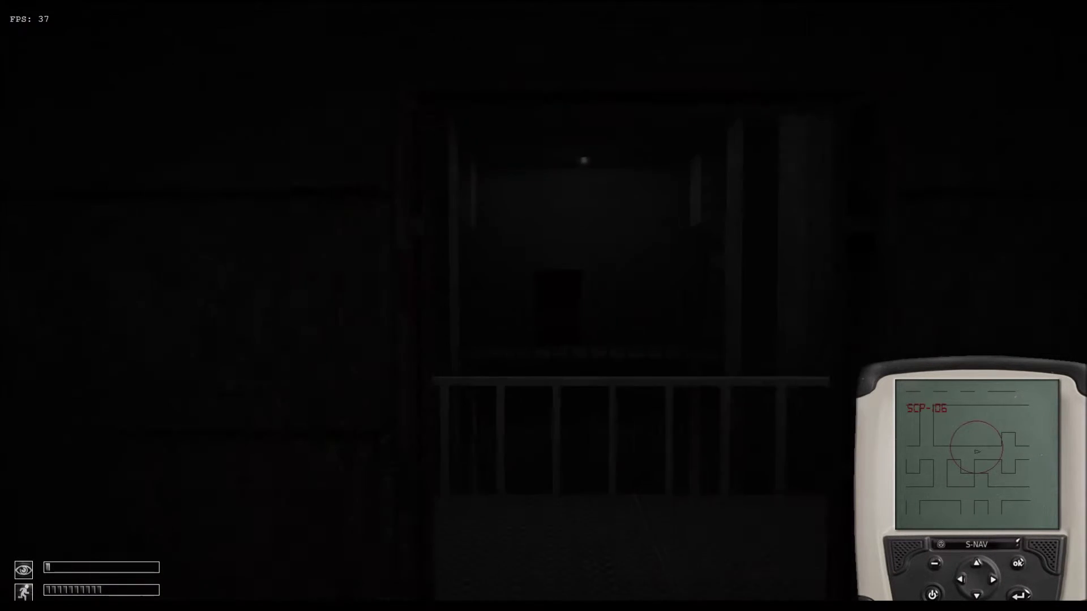
- Creep along the railing toward the doorway and put on the gas mask from the inventory
key("w")
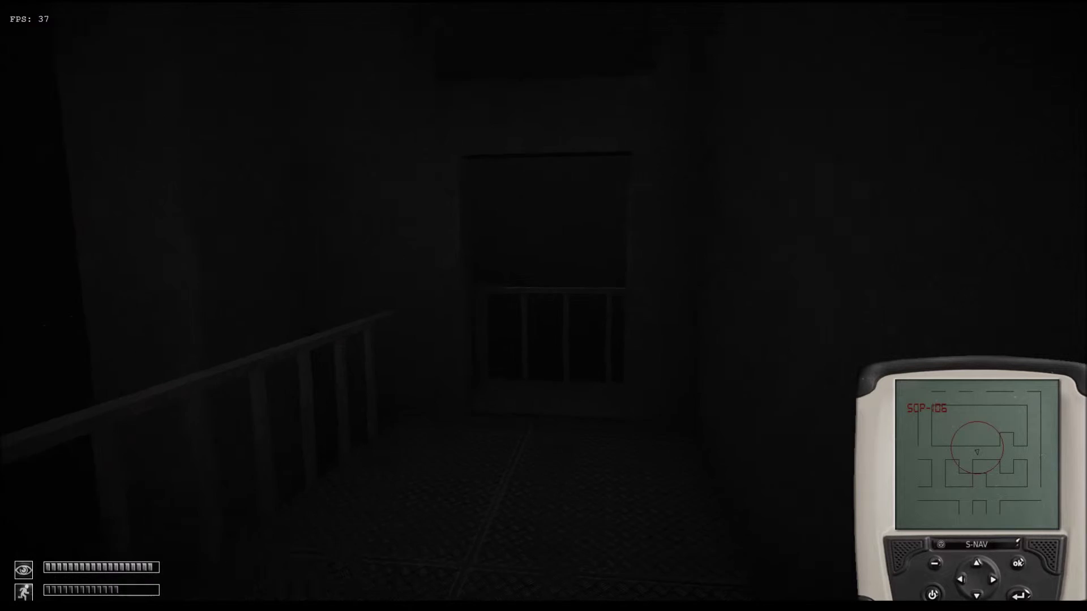
key("w")
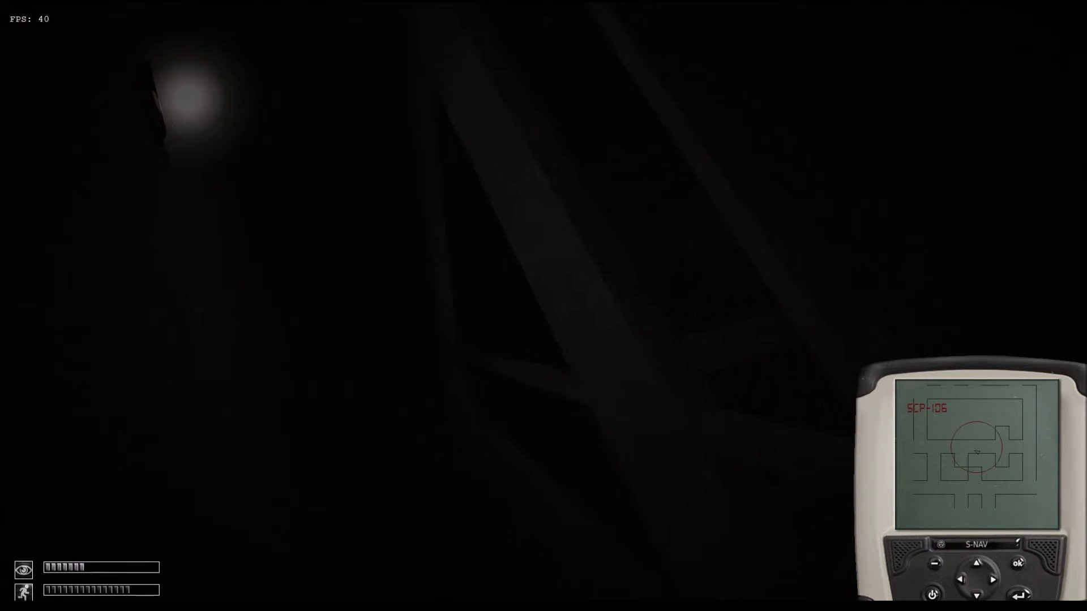
key("Tab")
left_click(662, 289)
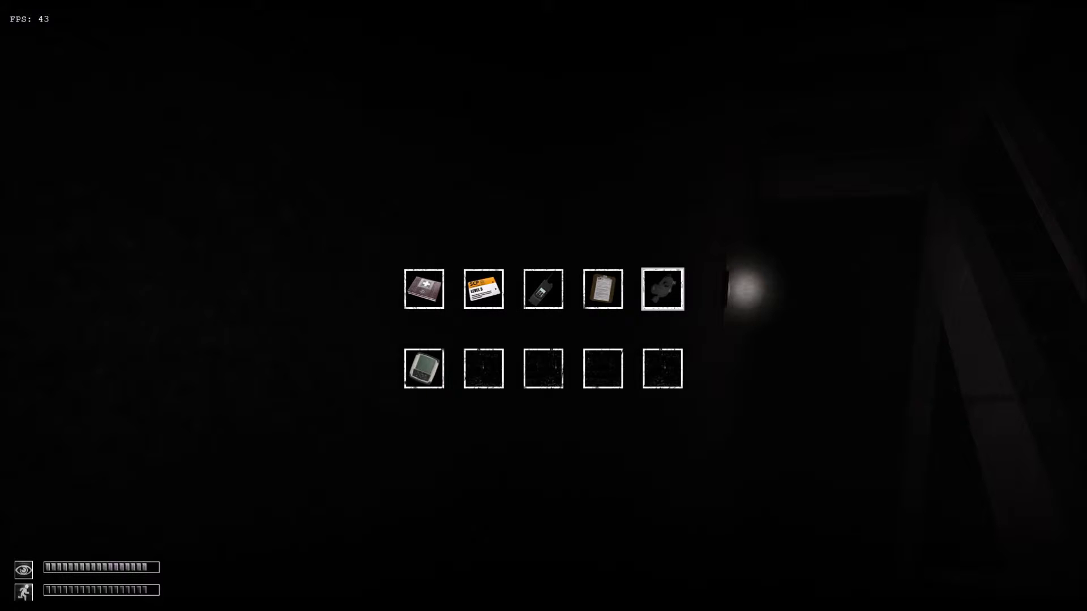
- Take the gas mask off again and walk down the tiled corridor toward the stairs
double_click(663, 290)
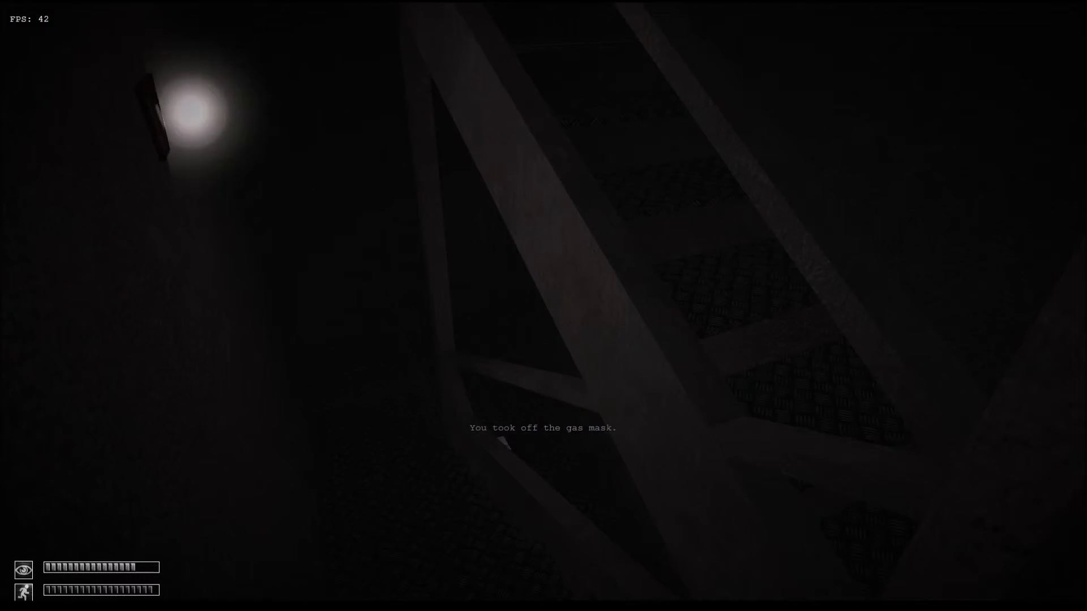
key("w")
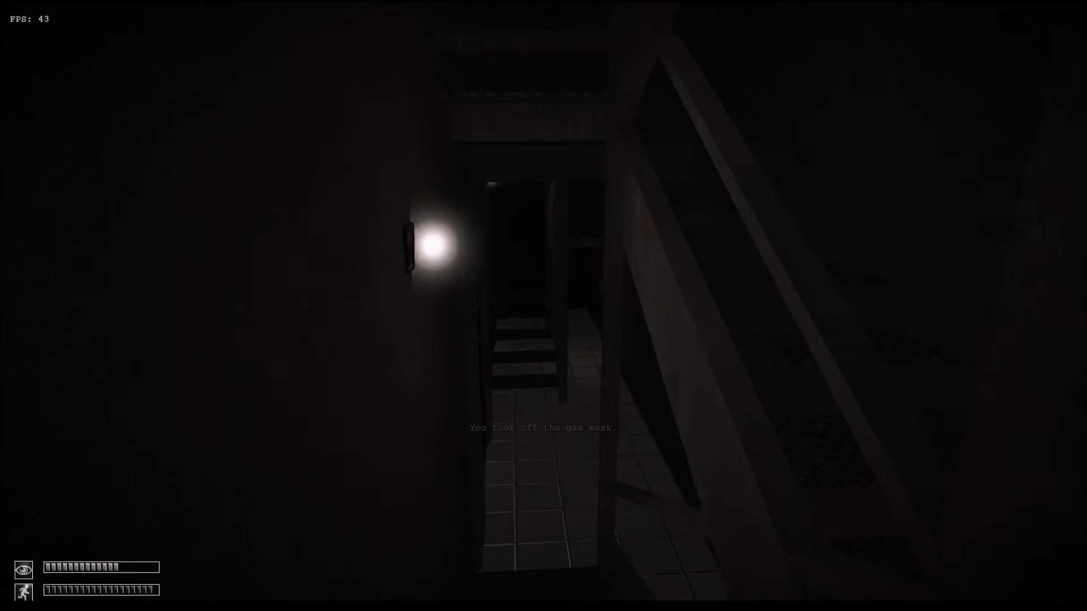
- Open the SCP-logo door, walk into the room and check the inventory
key("w")
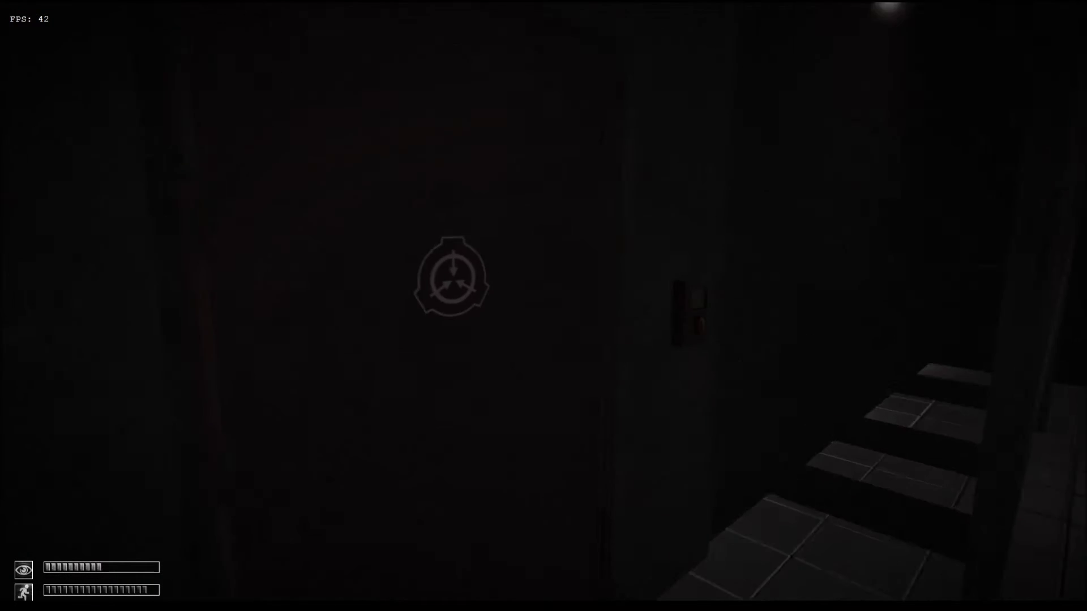
left_click(543, 305)
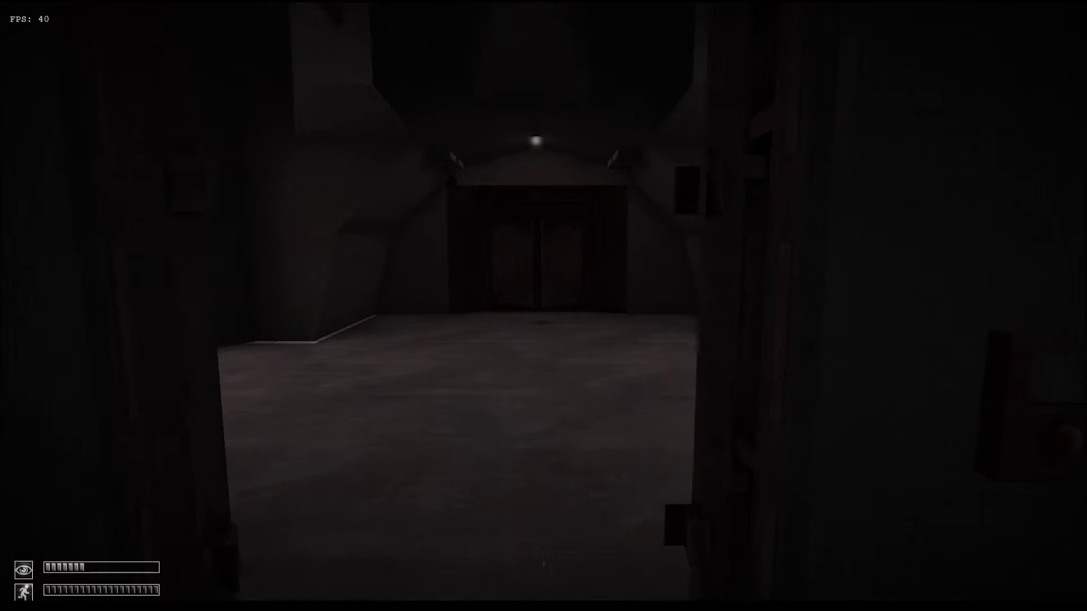
key("w")
key("Tab")
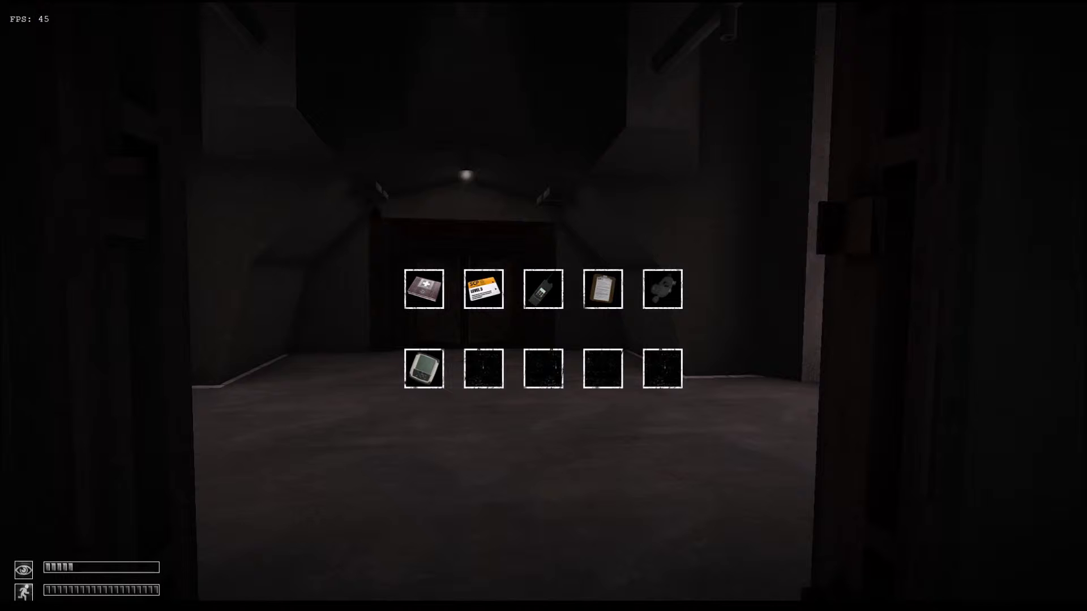
- Pause and resume the game, then cross the hall toward the lit stairwell
key("Escape")
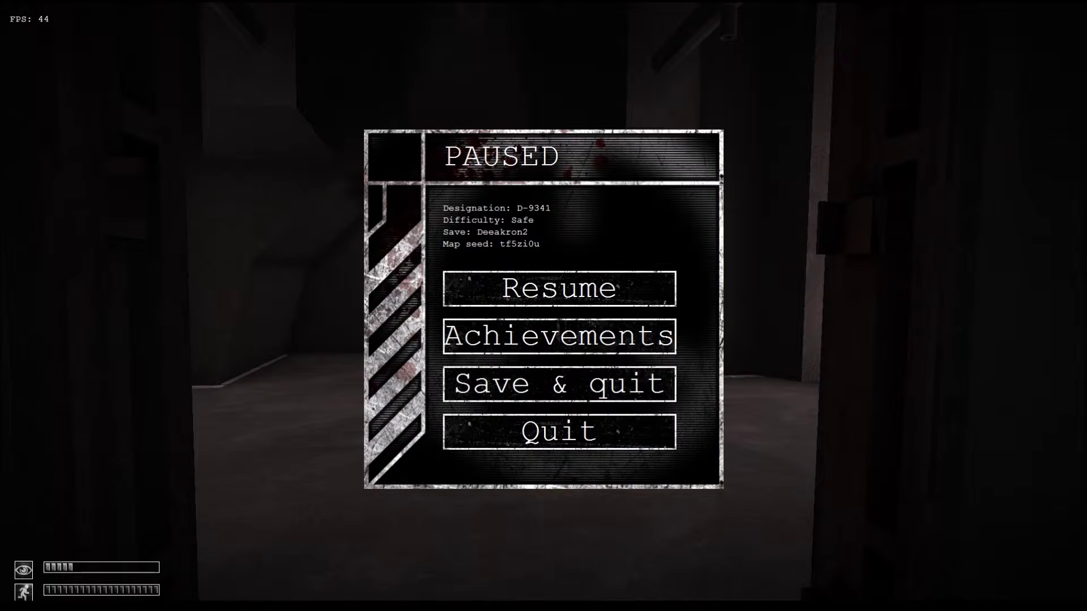
key("Escape")
key("w")
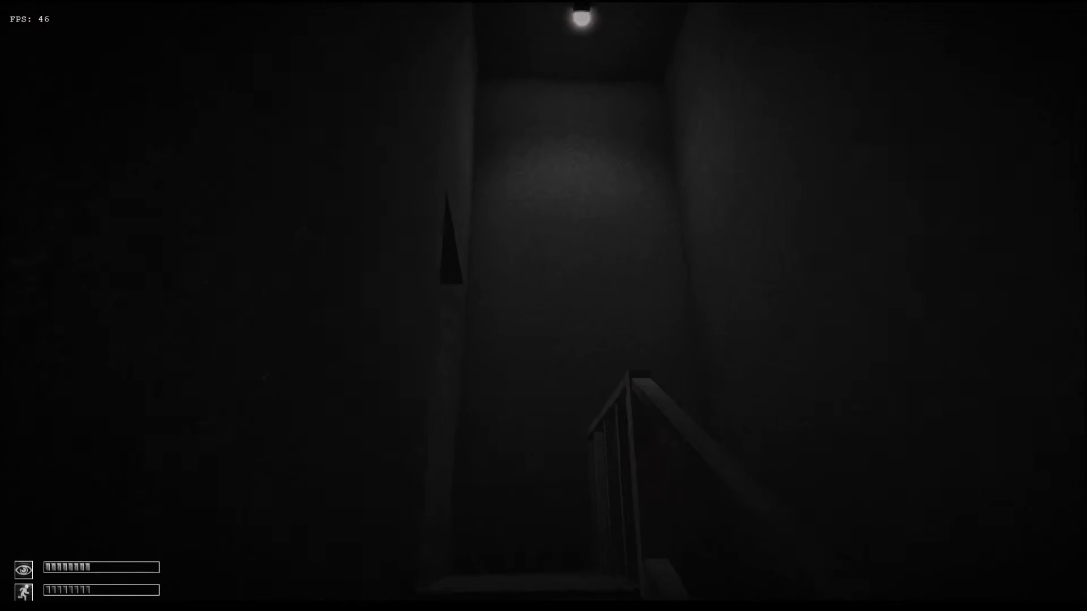
- Climb onto the railed walkway, equip the S-NAV and open the first door into the corridor
key("w")
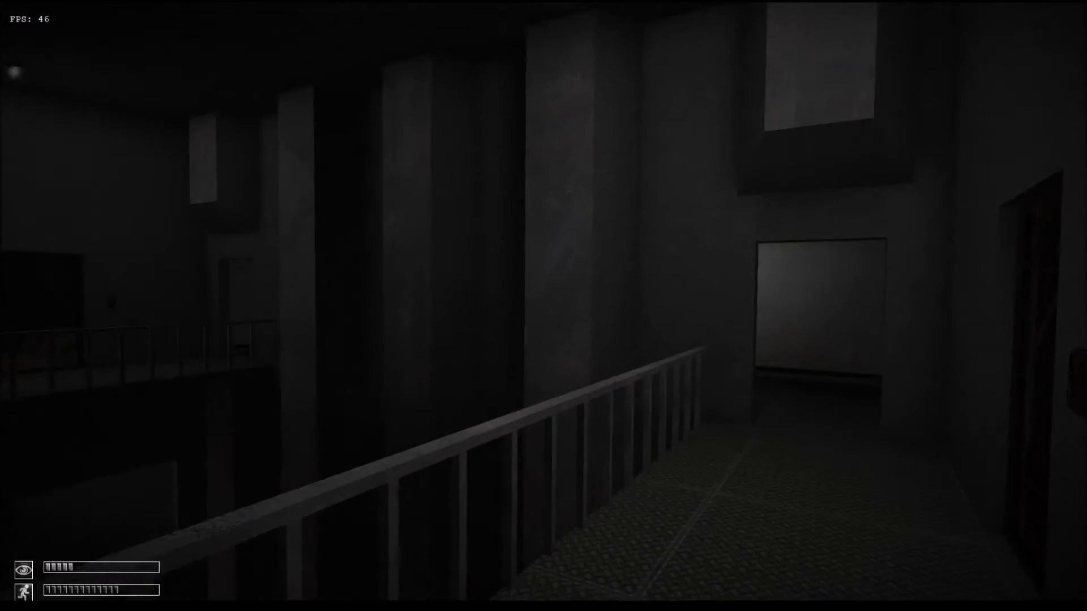
key("w")
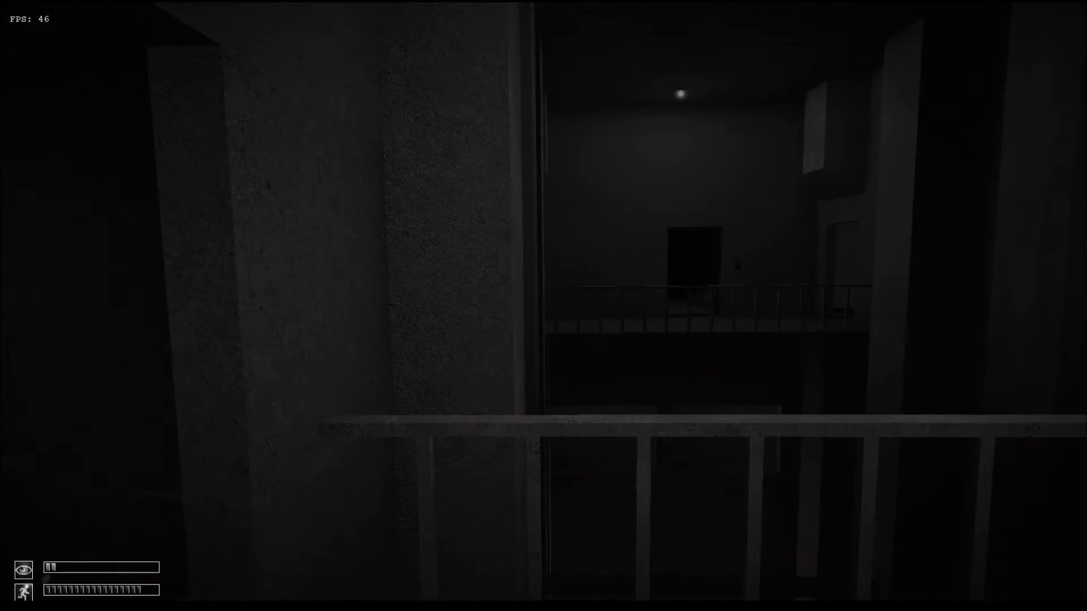
key("Tab")
left_click(423, 367)
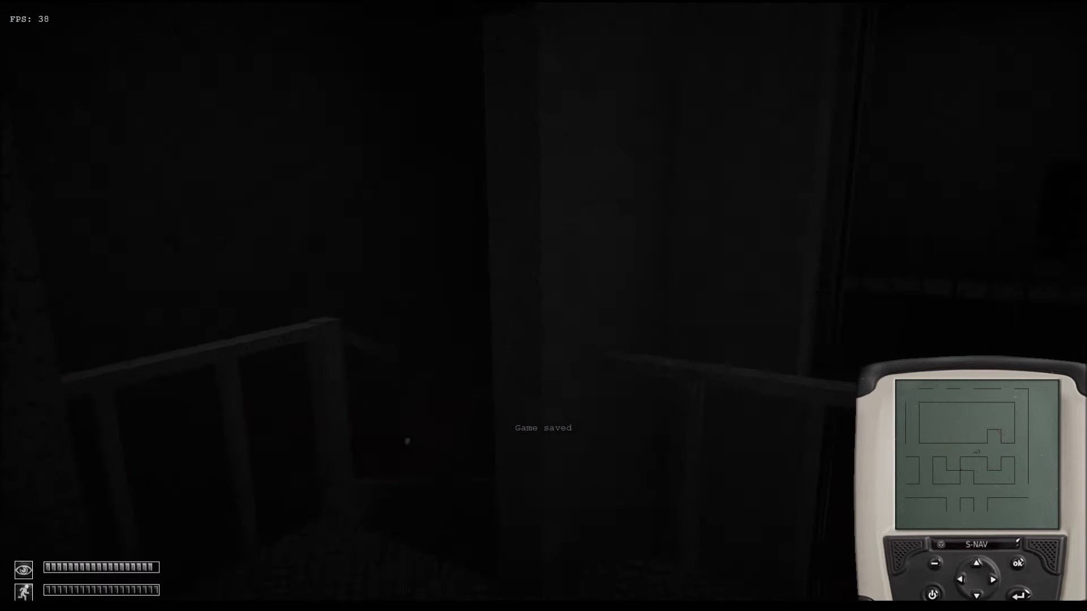
key("w")
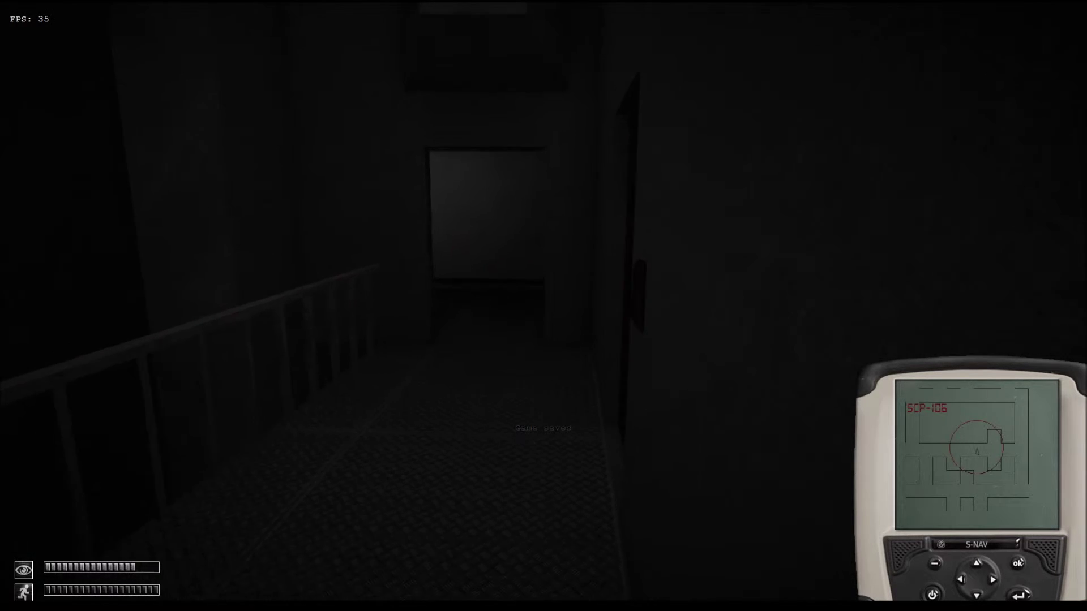
left_click(498, 376)
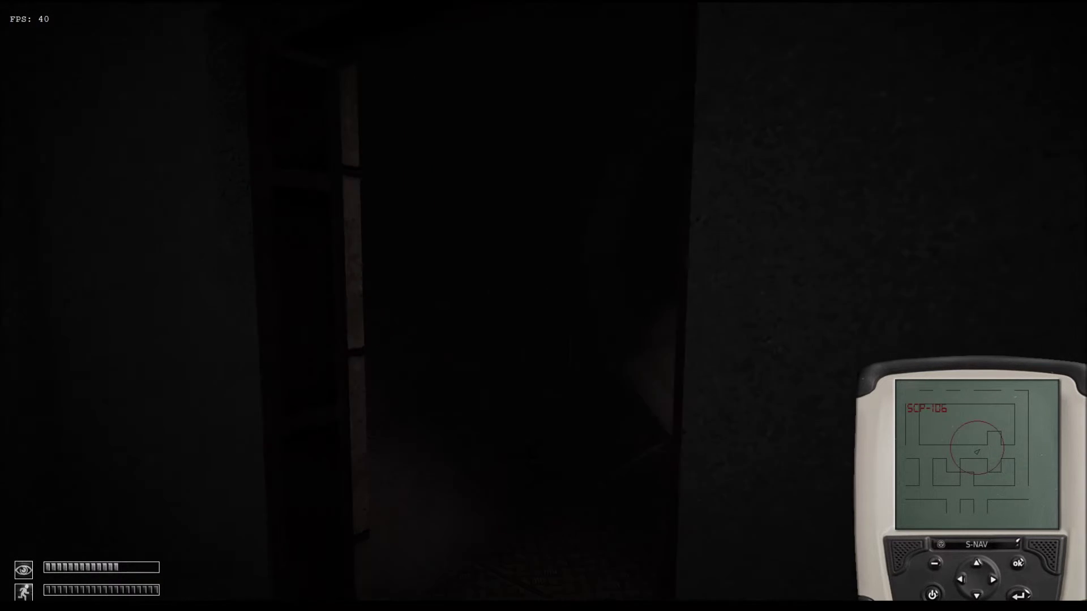
key("w")
- Open the next door with its wall button, sprint to the lit doorway and open the SCP-008 door
key("w")
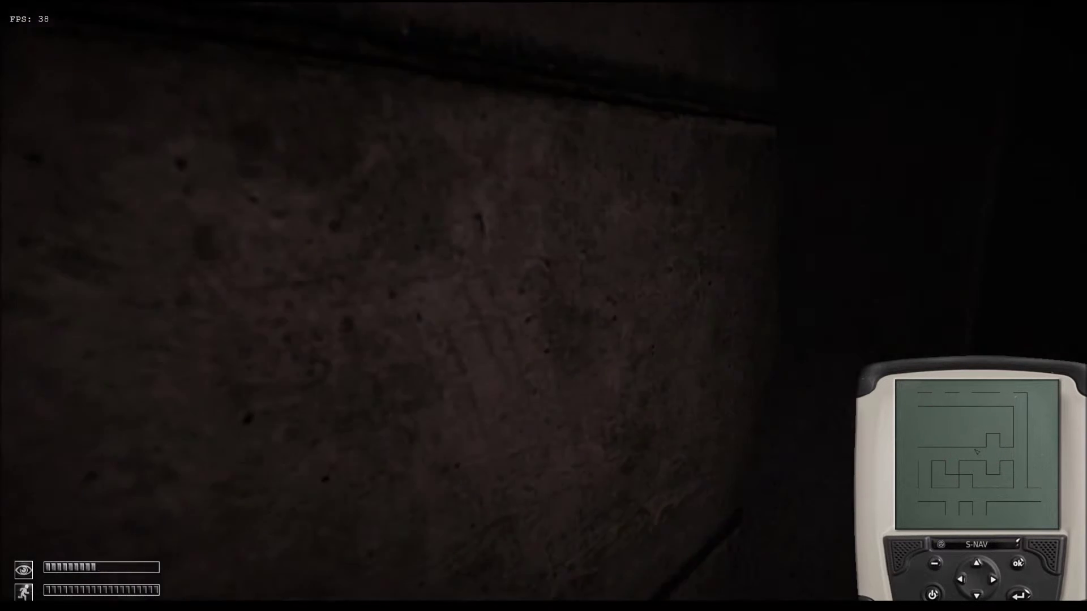
key("w")
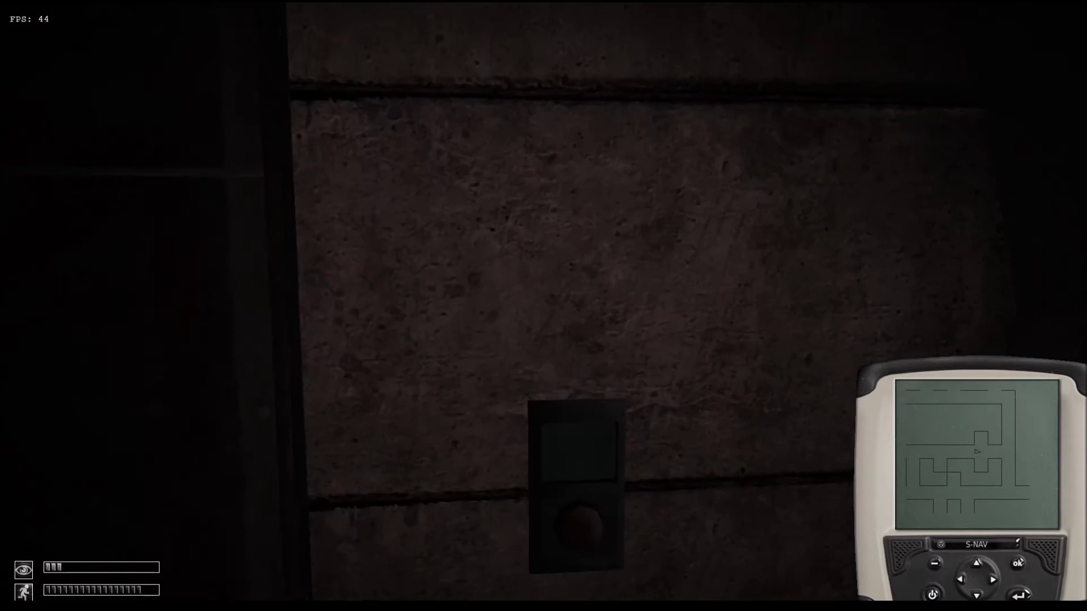
left_click(544, 305)
key("w")
key("w")
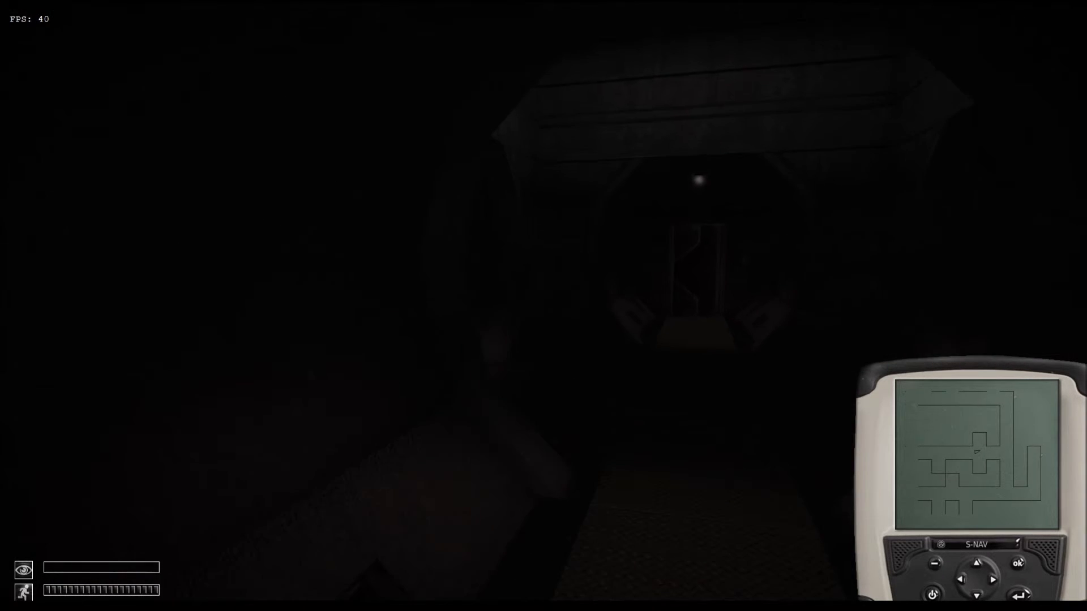
key("F5")
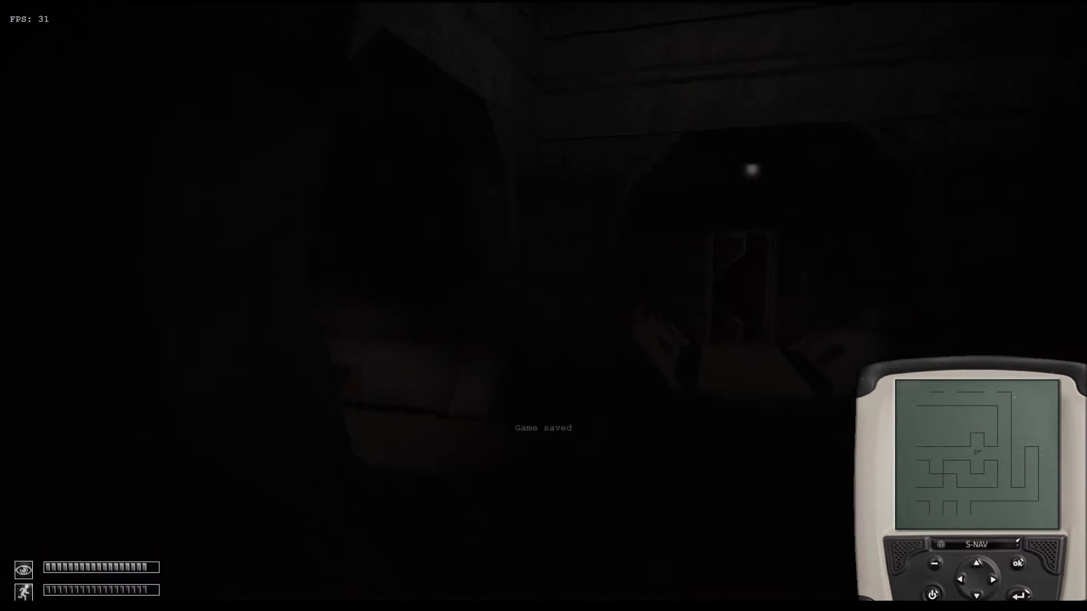
key("shift+w")
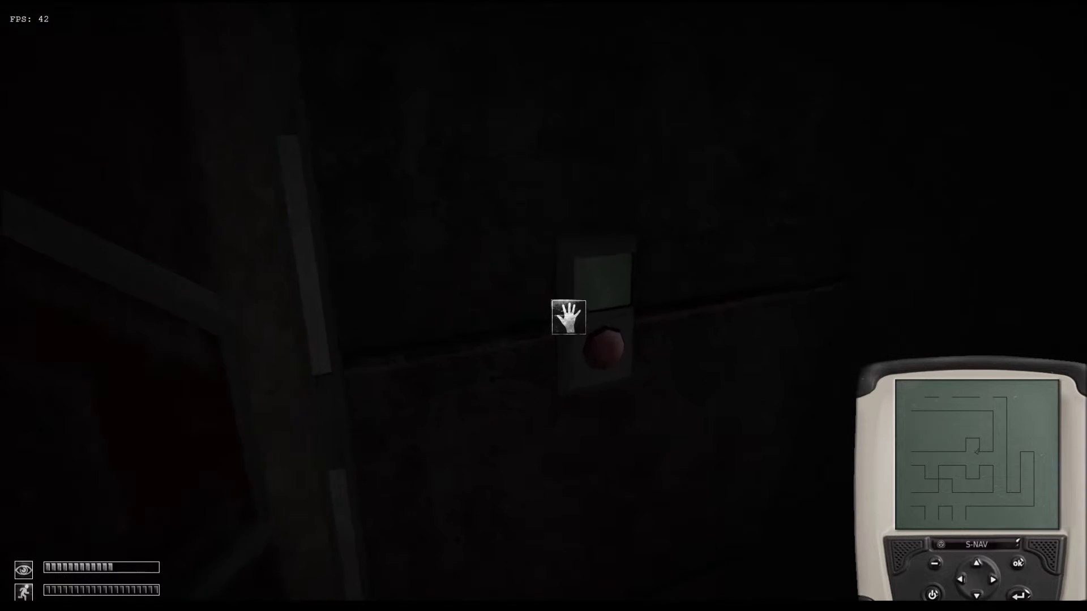
left_click(569, 317)
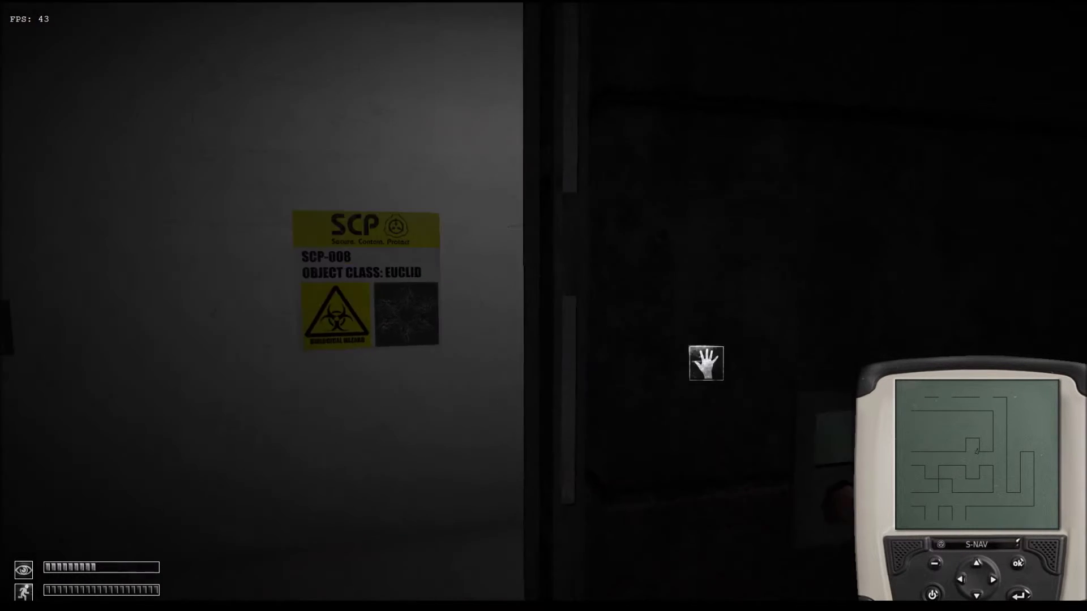
- Walk the dark corridor to the door beside the SCP-106 poster and stand close to its card reader
key("w")
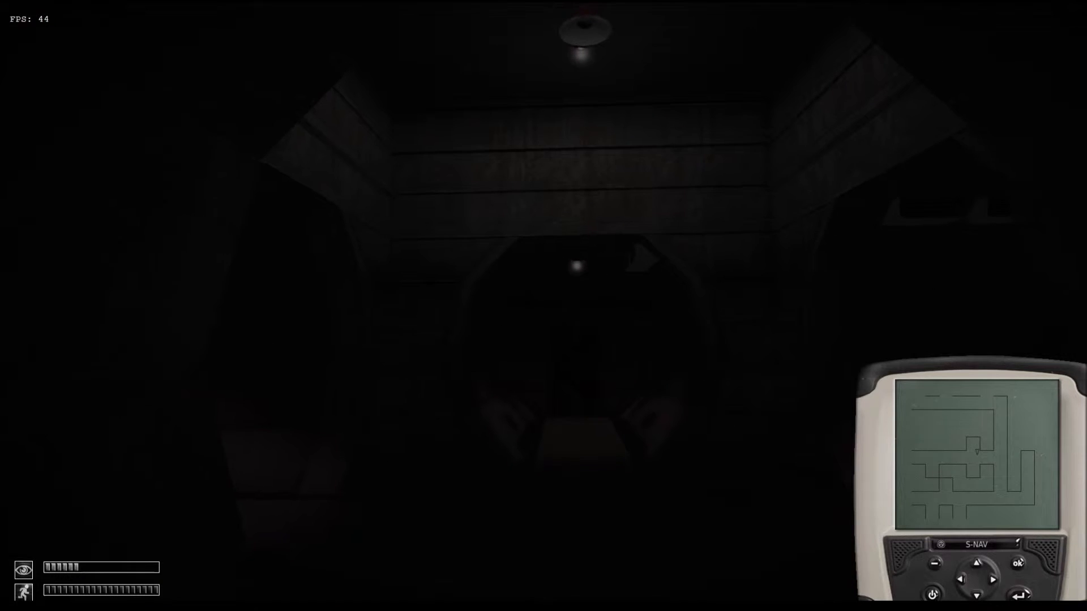
key("w")
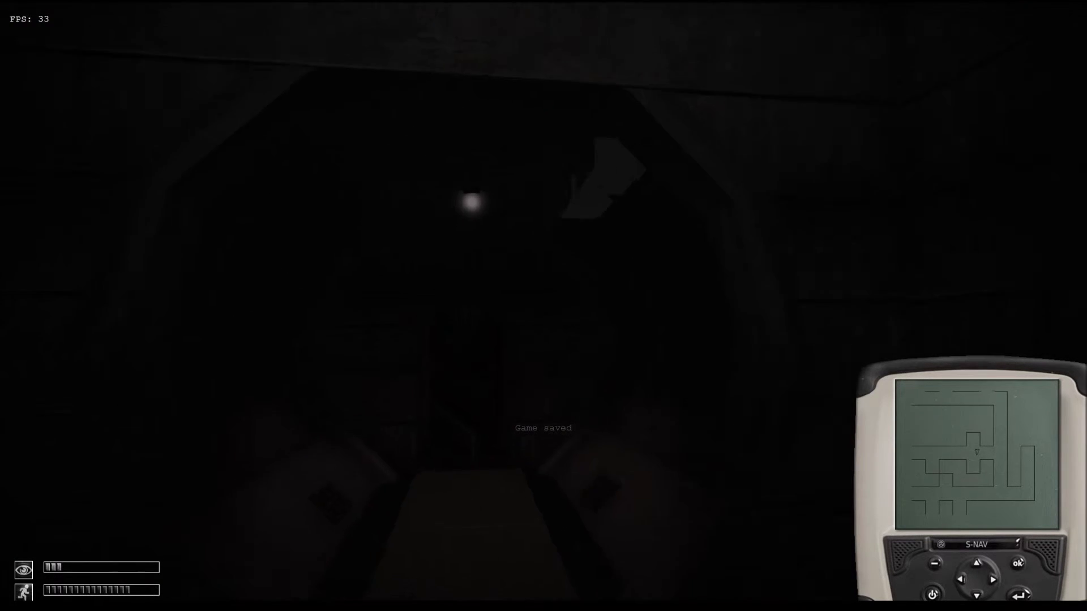
key("w")
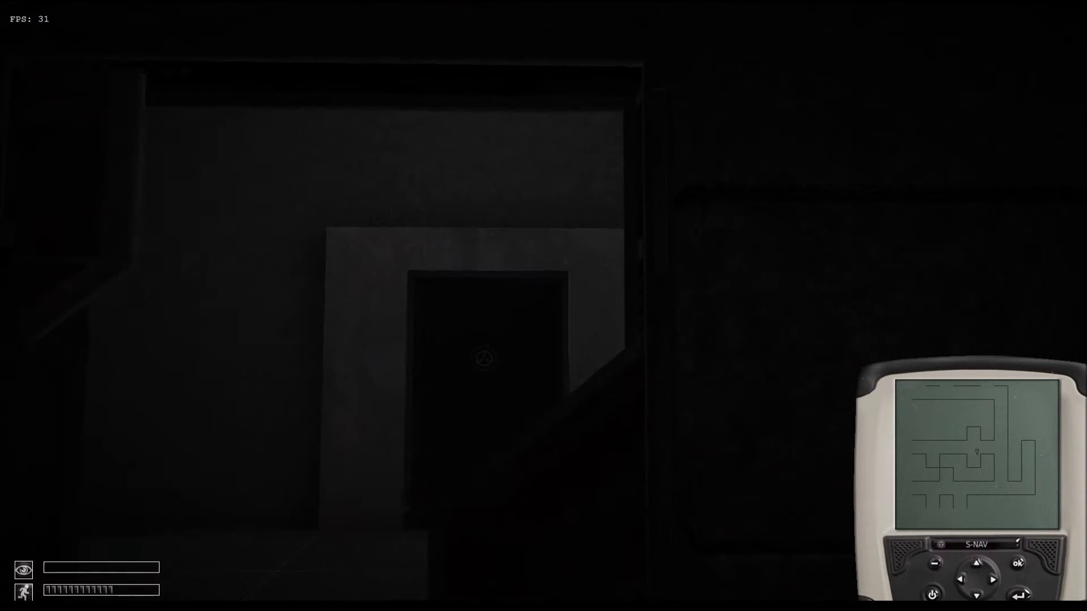
key("w")
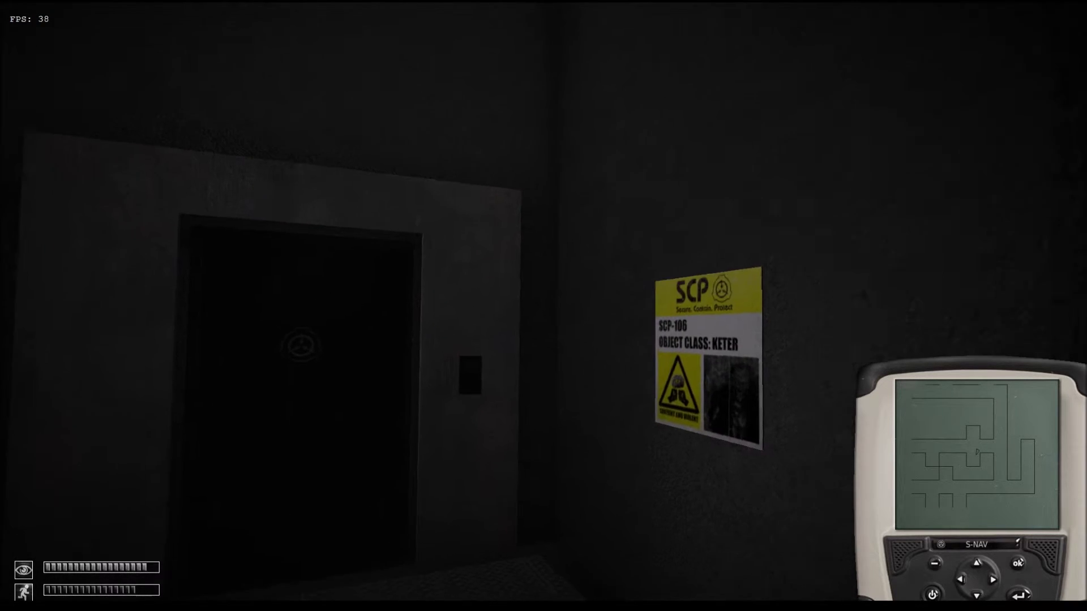
key("F5")
key("w")
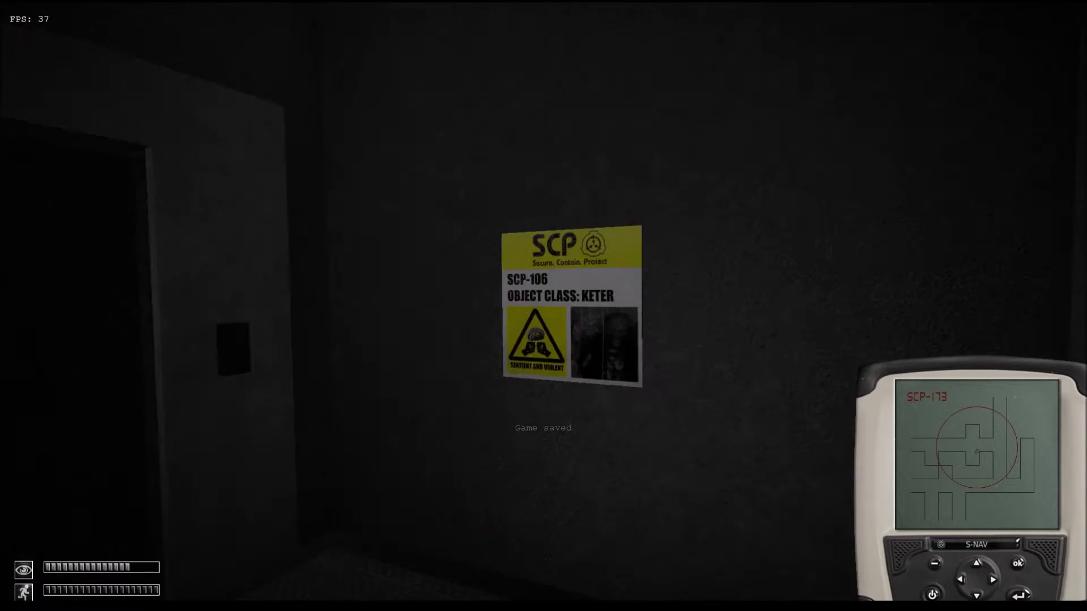
key("s")
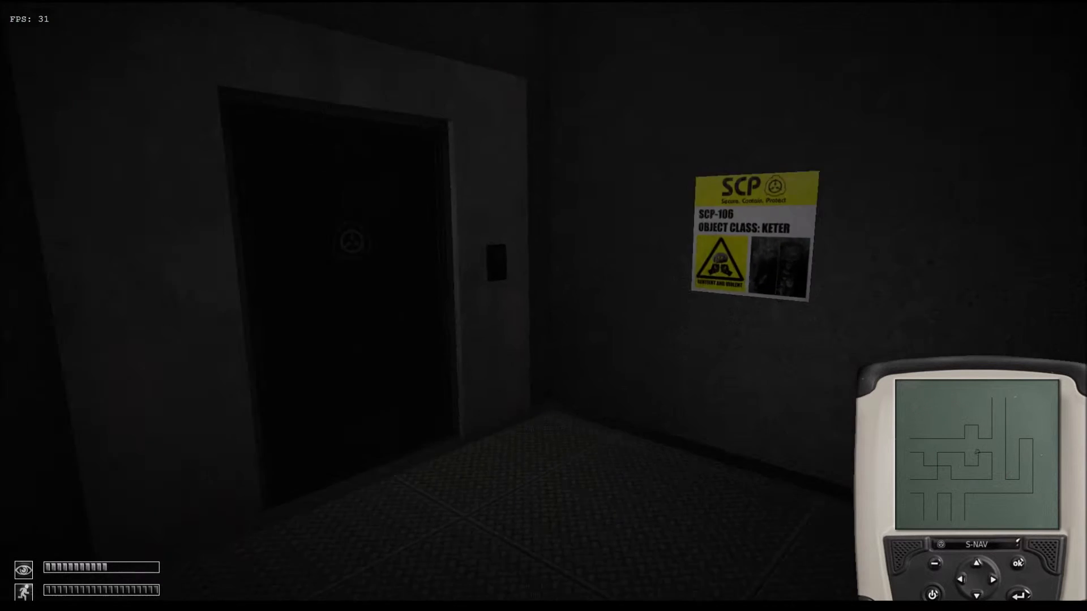
key("w")
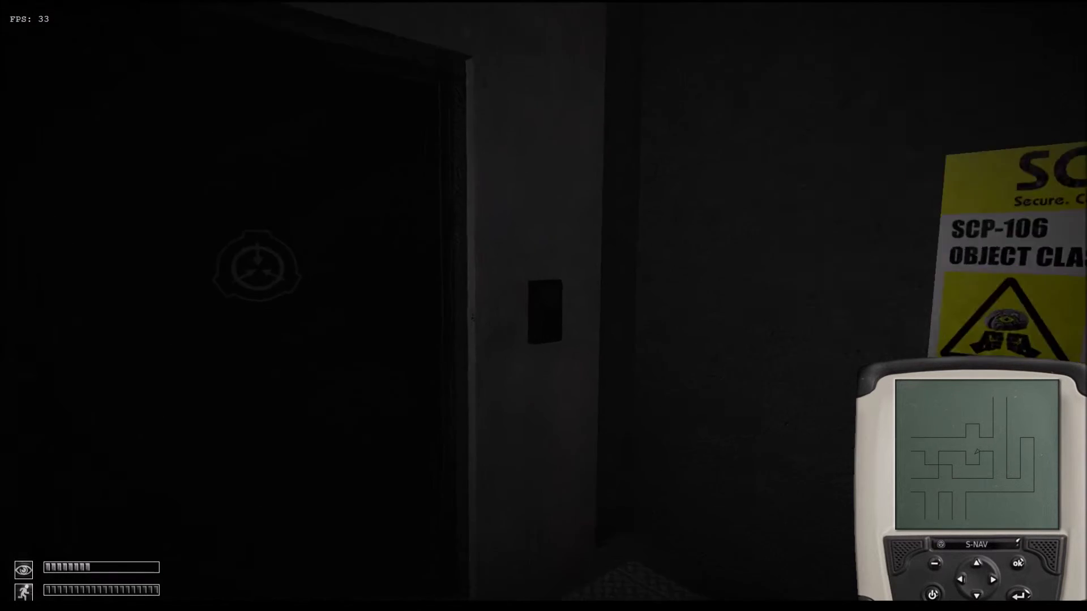
- Use the key card on the locked door, walk out along the catwalk and bring up the S-NAV map
left_click(544, 307)
key("Tab")
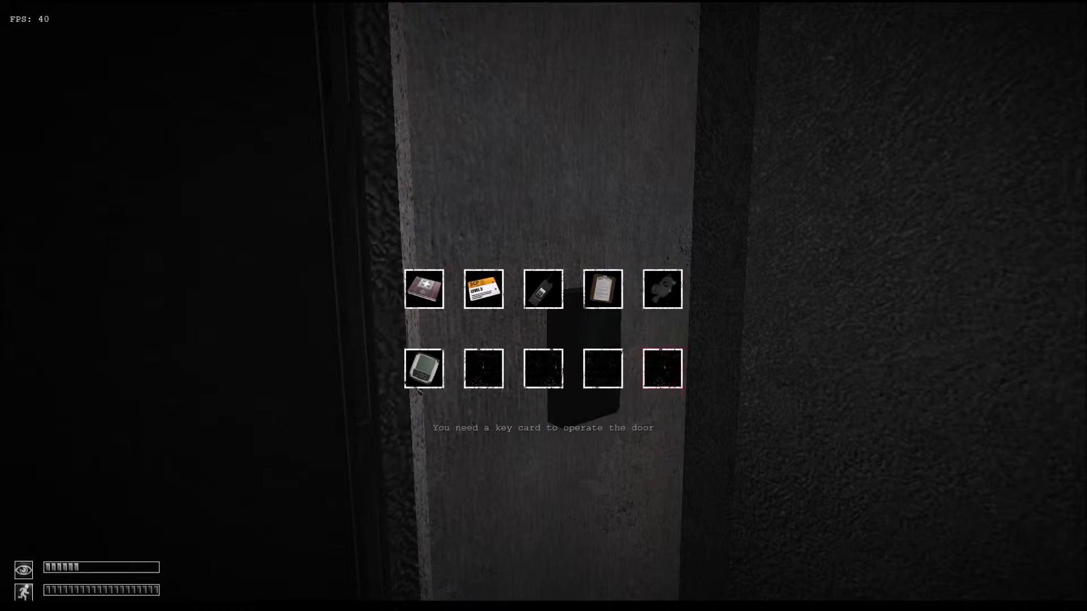
key("w")
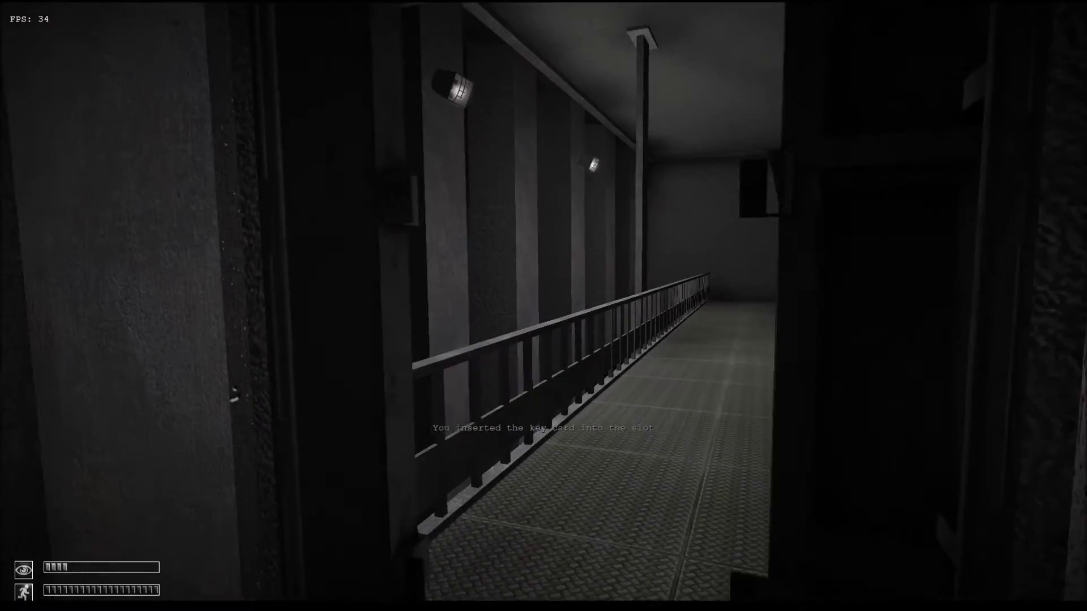
key("w")
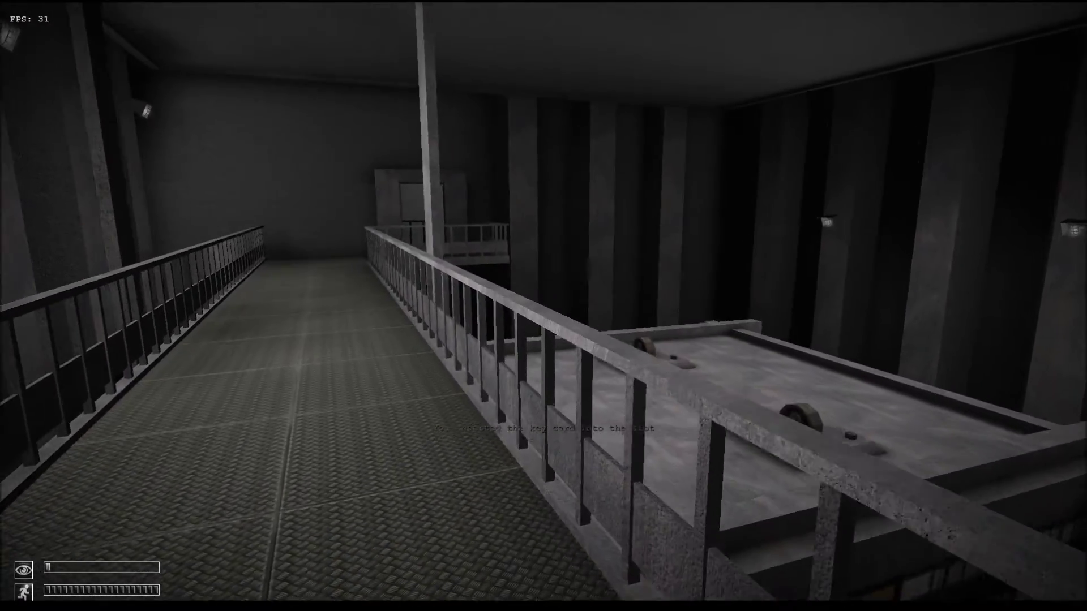
key("Tab")
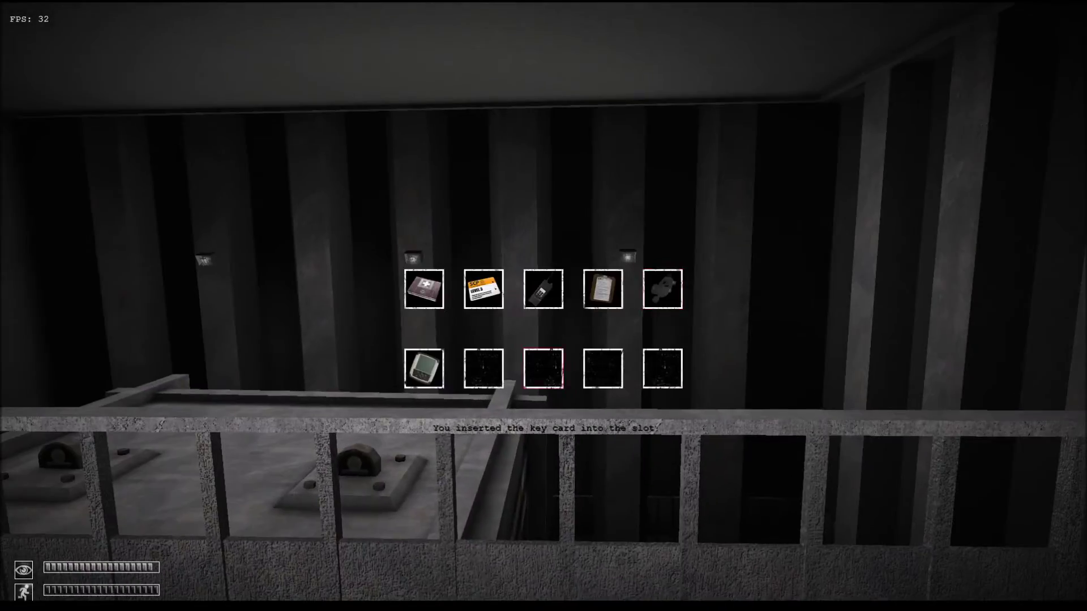
left_click(425, 369)
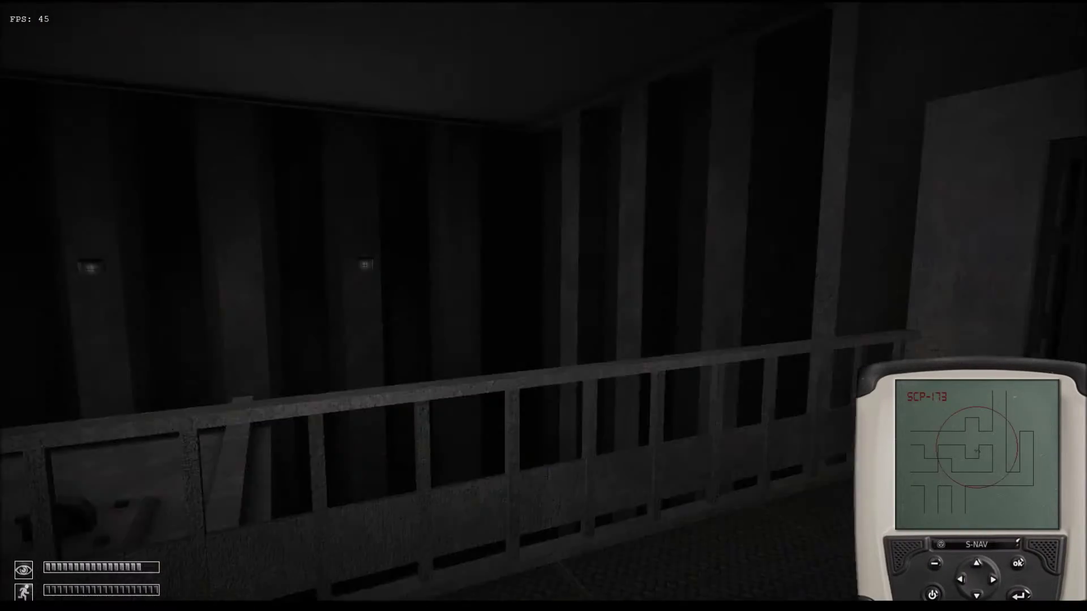
- Sprint through the far doorway and descend the stairs to the tiled corridor
key("F5")
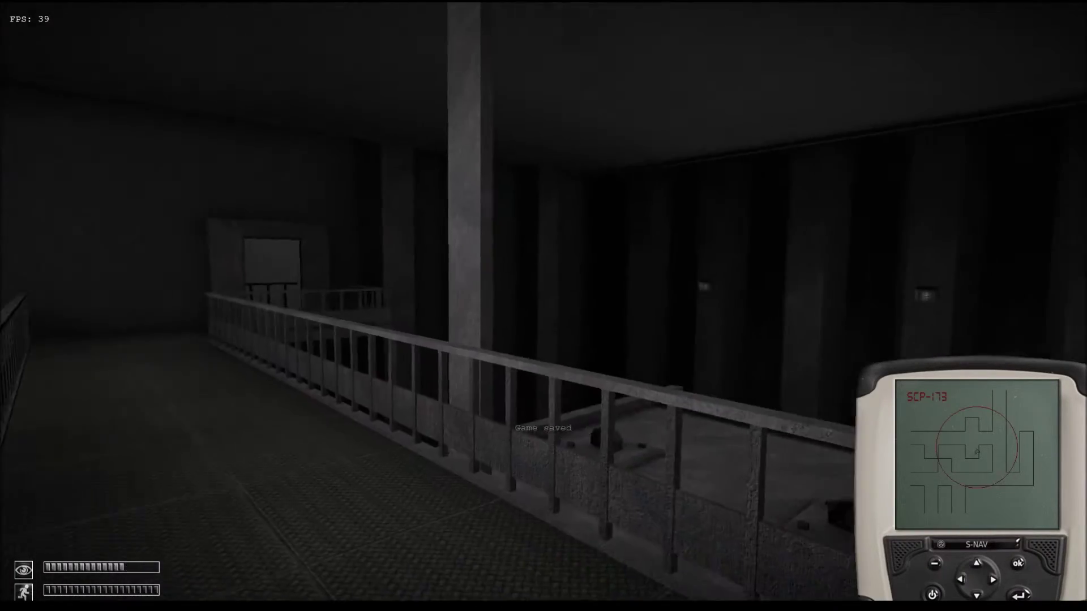
key("shift+w")
key("shift+w")
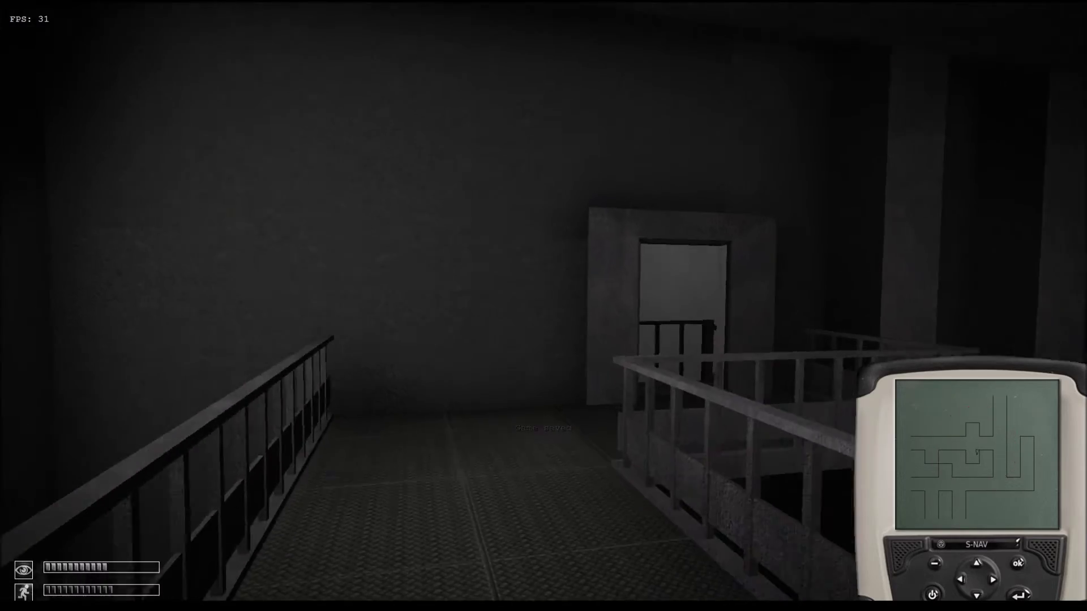
key("shift+w")
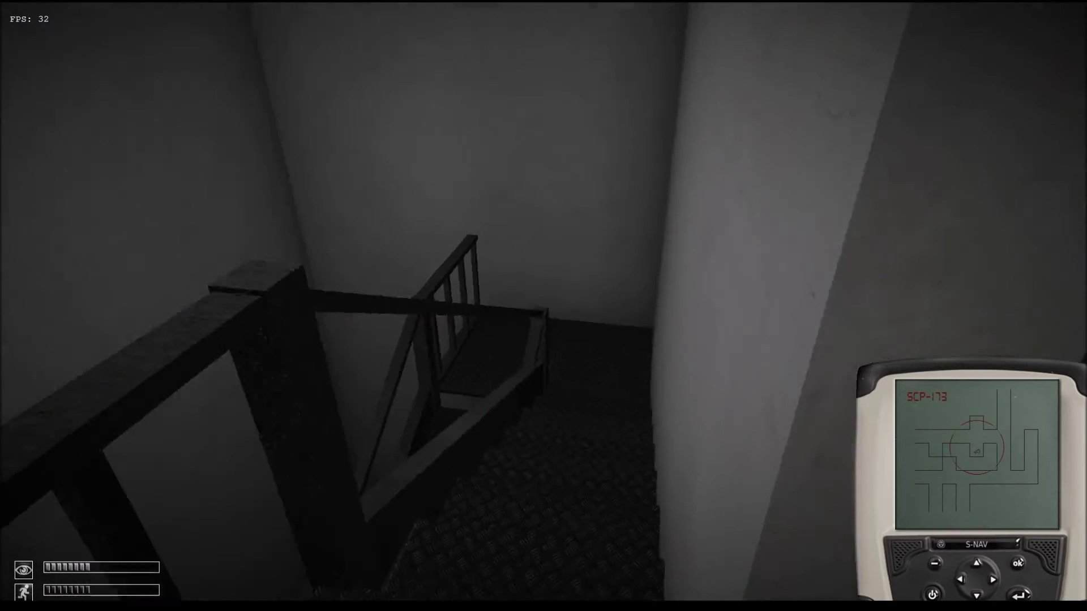
key("w")
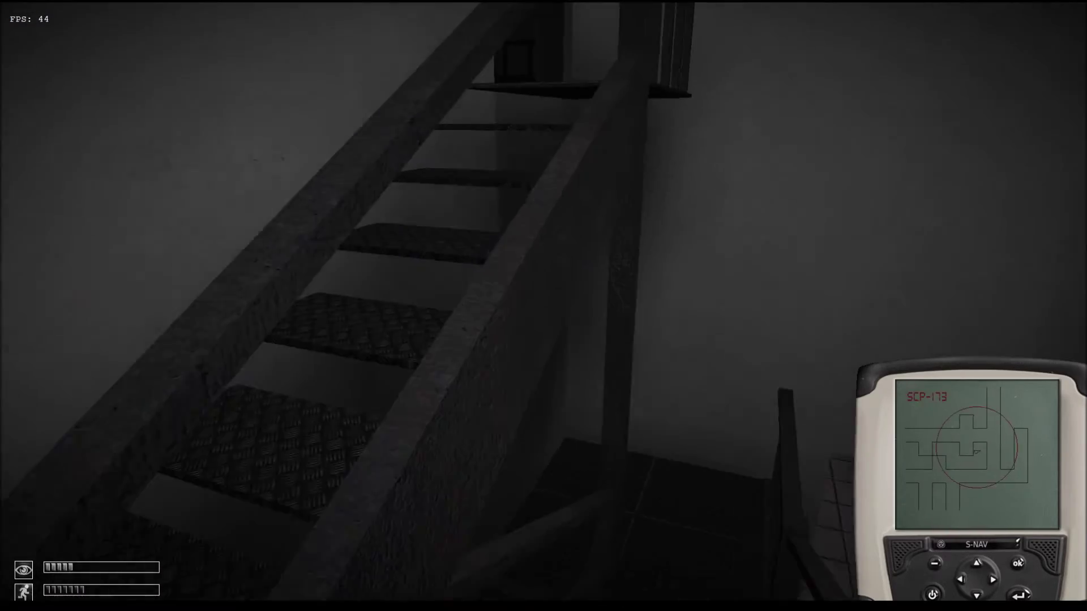
key("w")
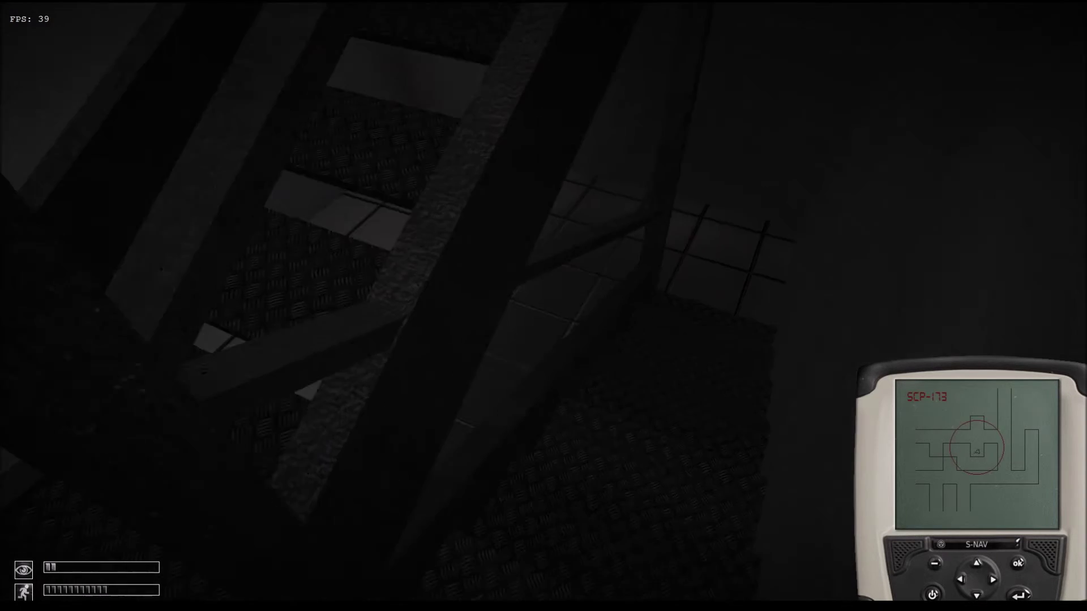
key("w")
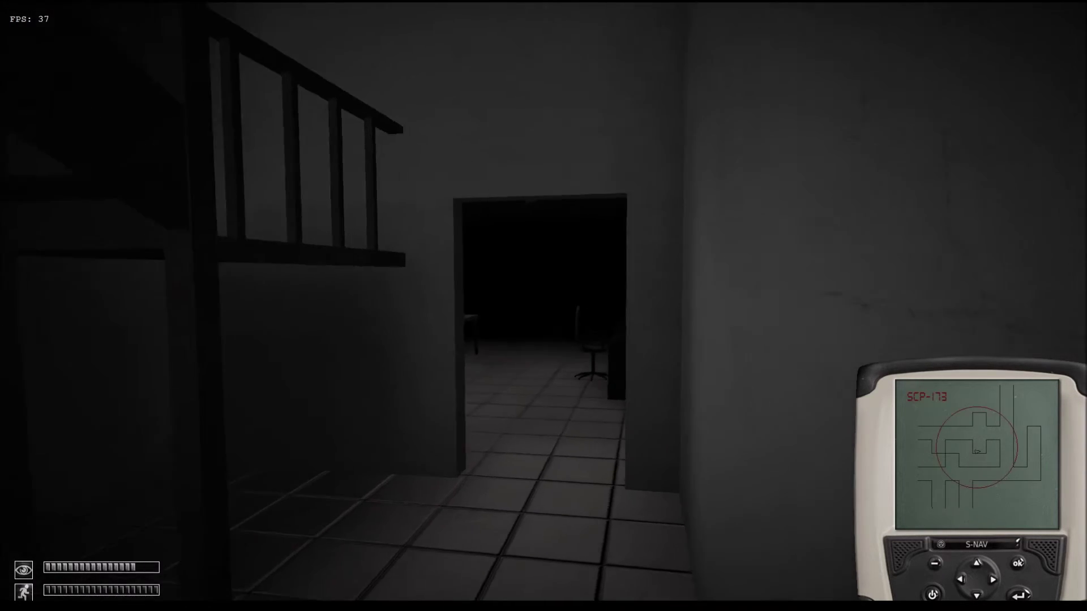
- Walk past the tables to the control desk and turn to face the electromagnet and sound transmission switches
key("w")
key("w")
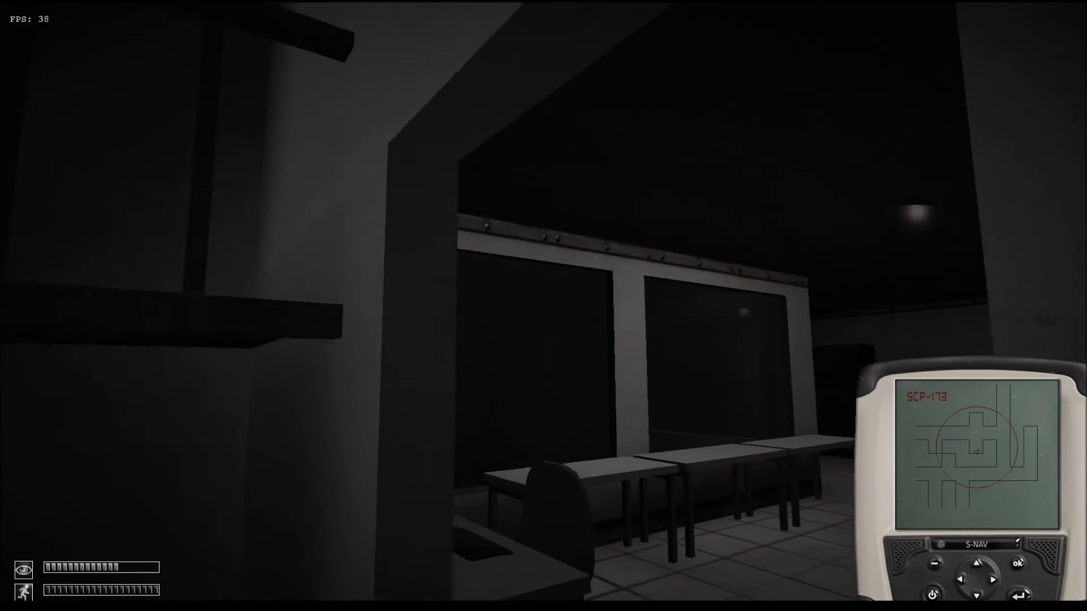
key("w")
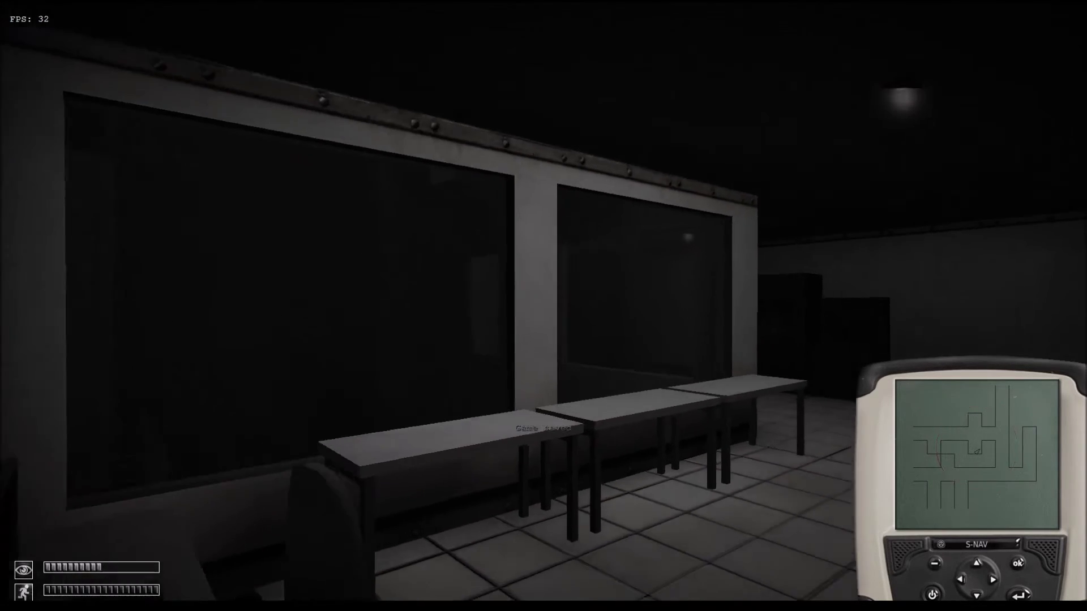
key("w")
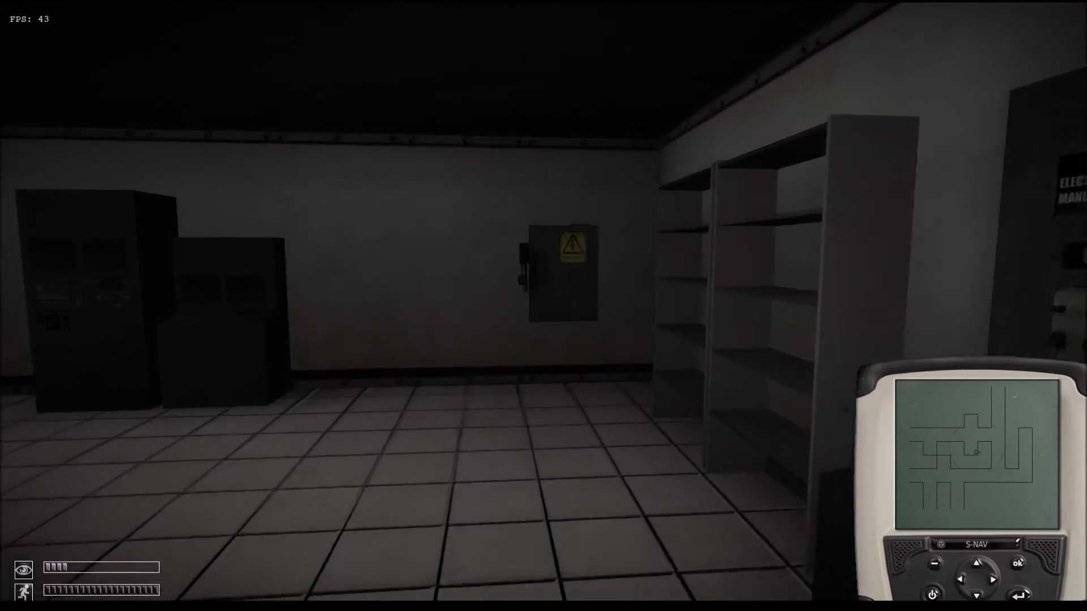
key("w")
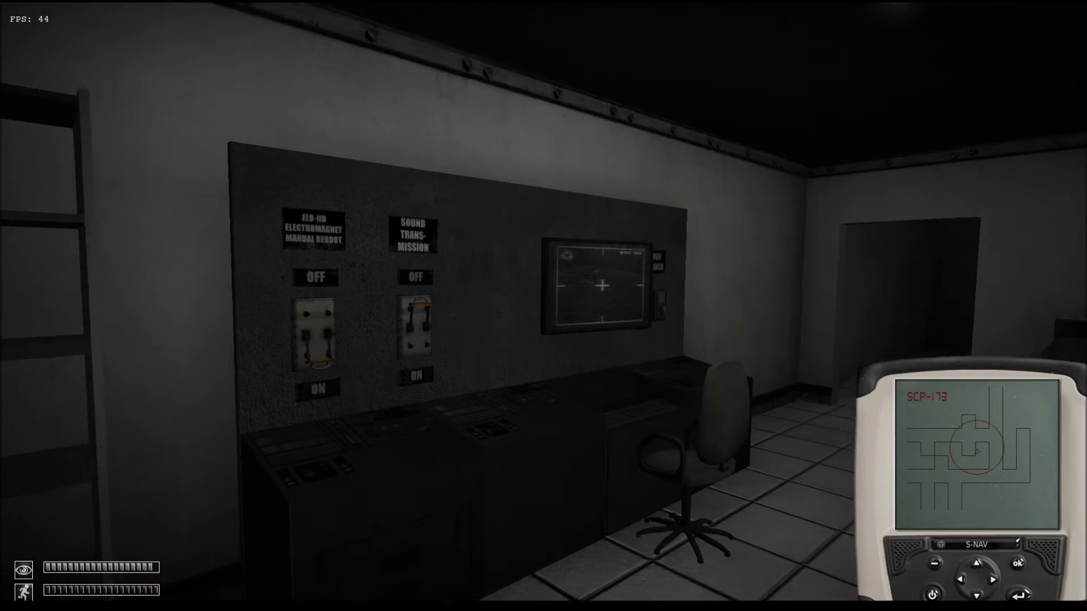
- Walk up to the switch panel and pull the Sound Transmission lever down to ON
key("w")
key("w")
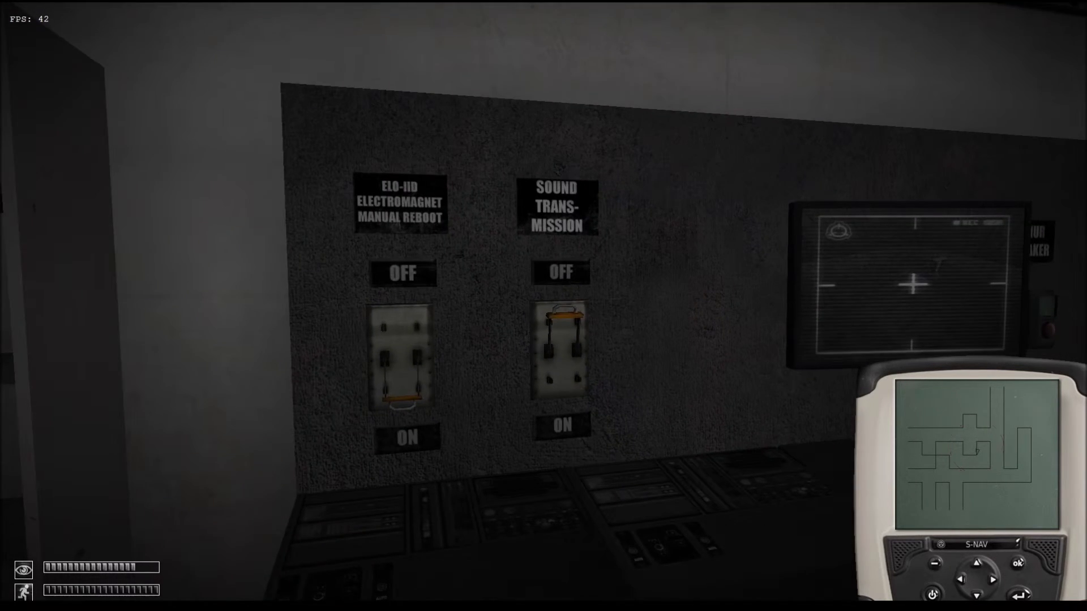
key("w")
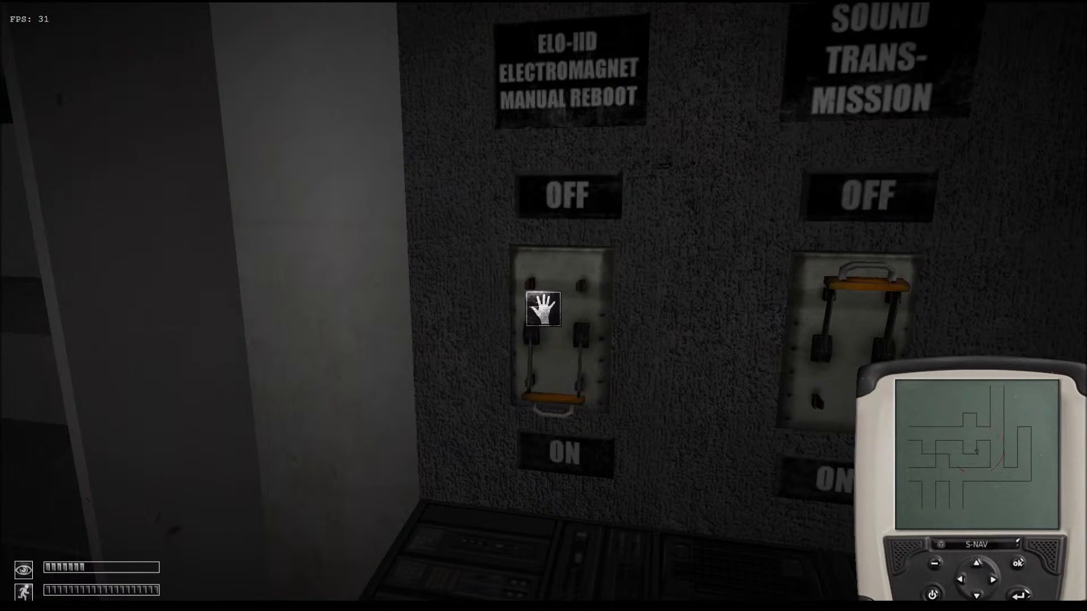
key("s")
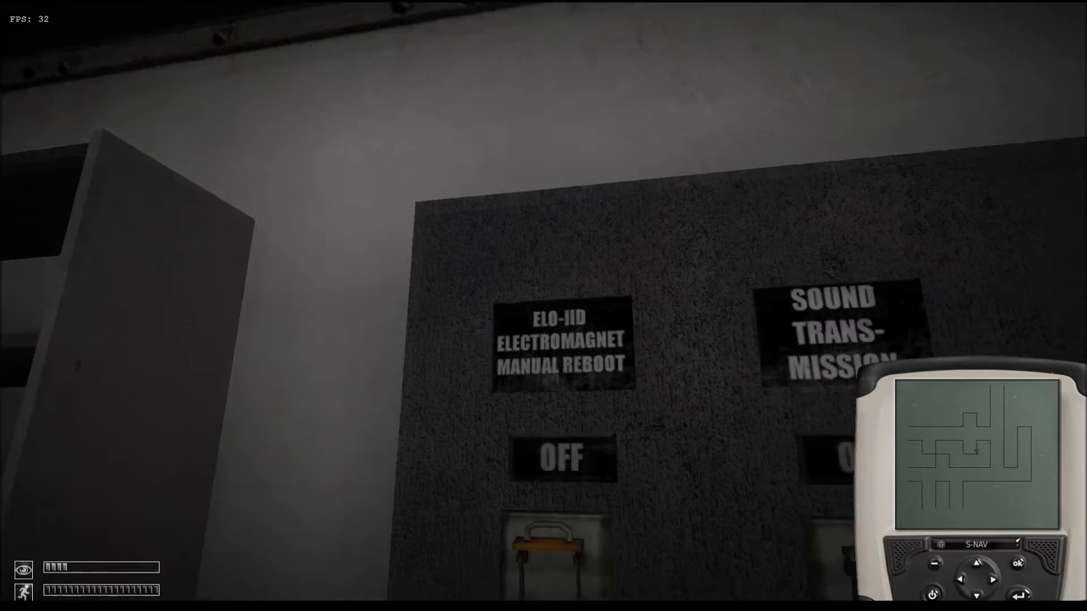
key("w")
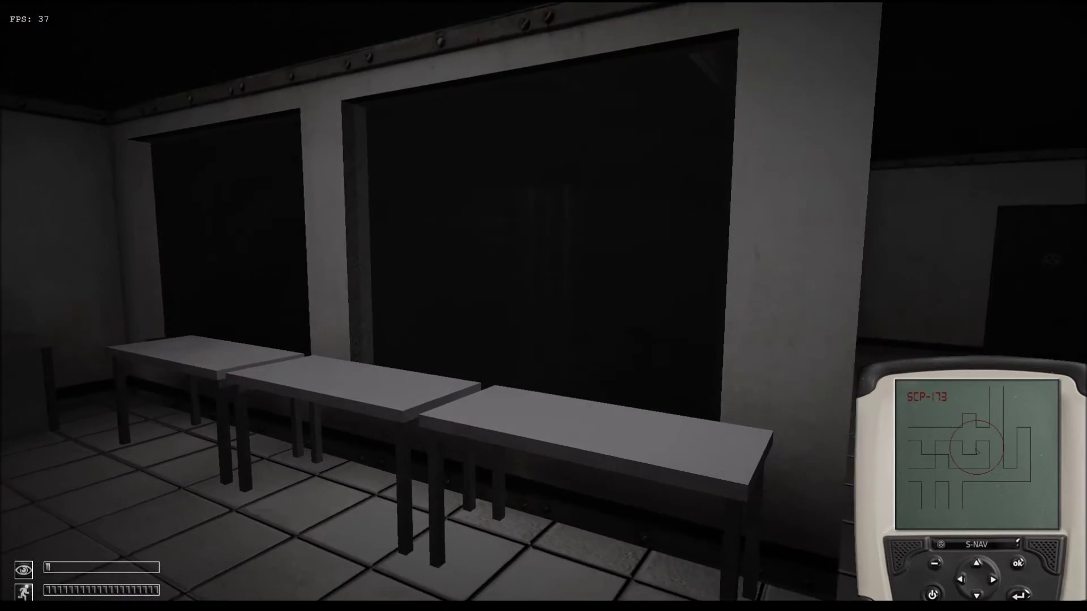
key("w")
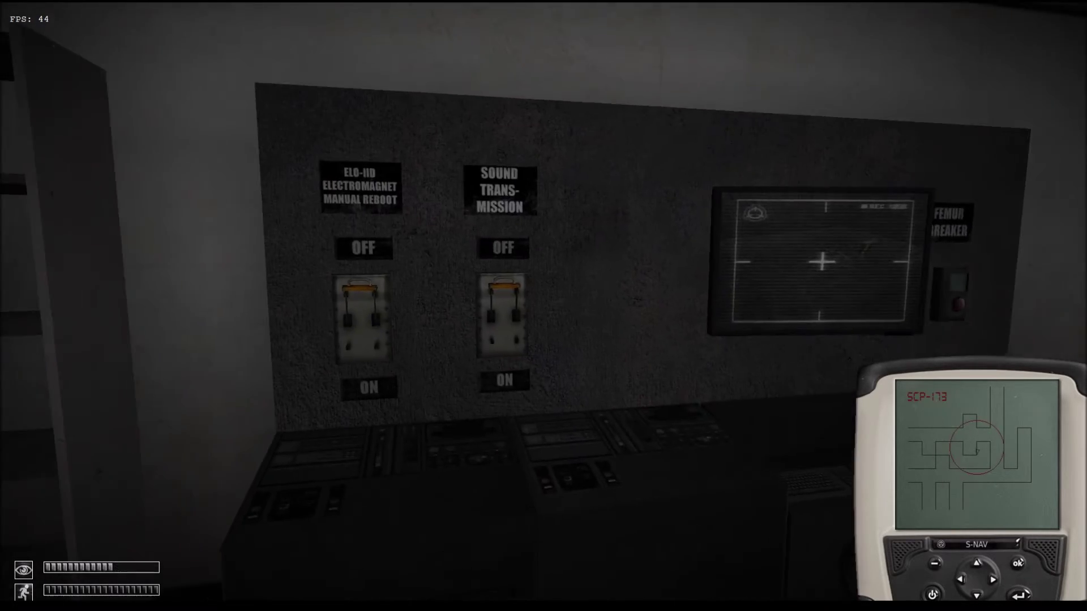
key("w")
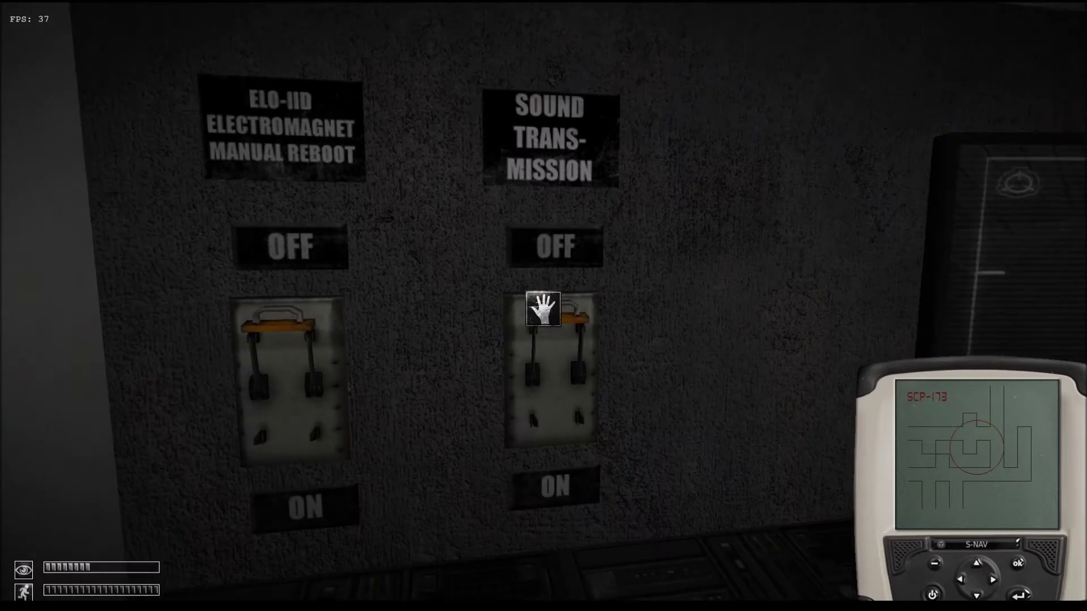
left_click_drag(544, 308, 544, 382)
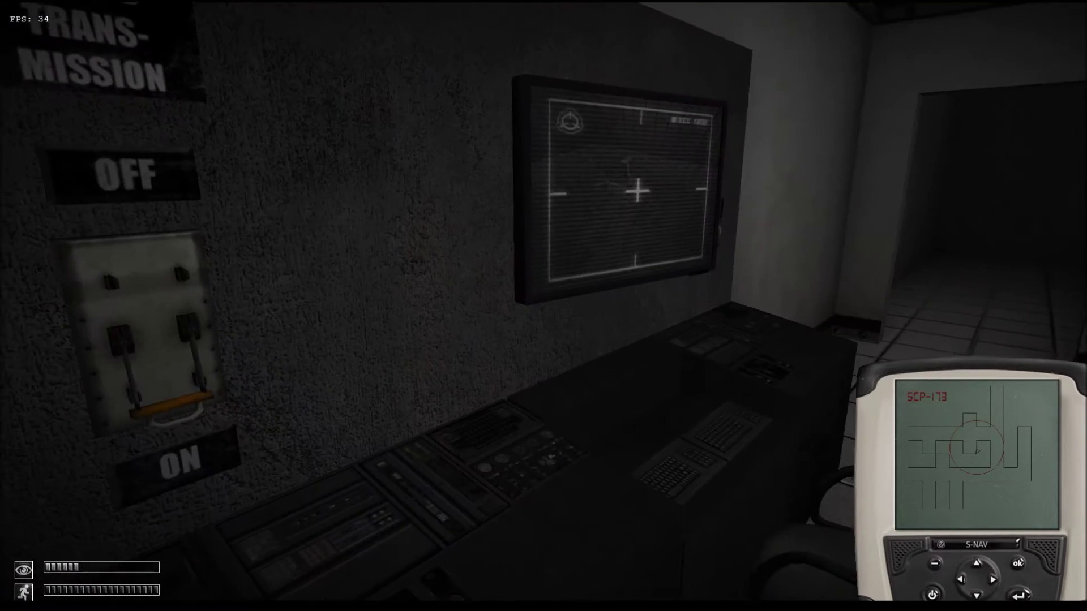
- Inspect the Femur Breaker panel, put the navigator away at the switches, and pause the game
key("w")
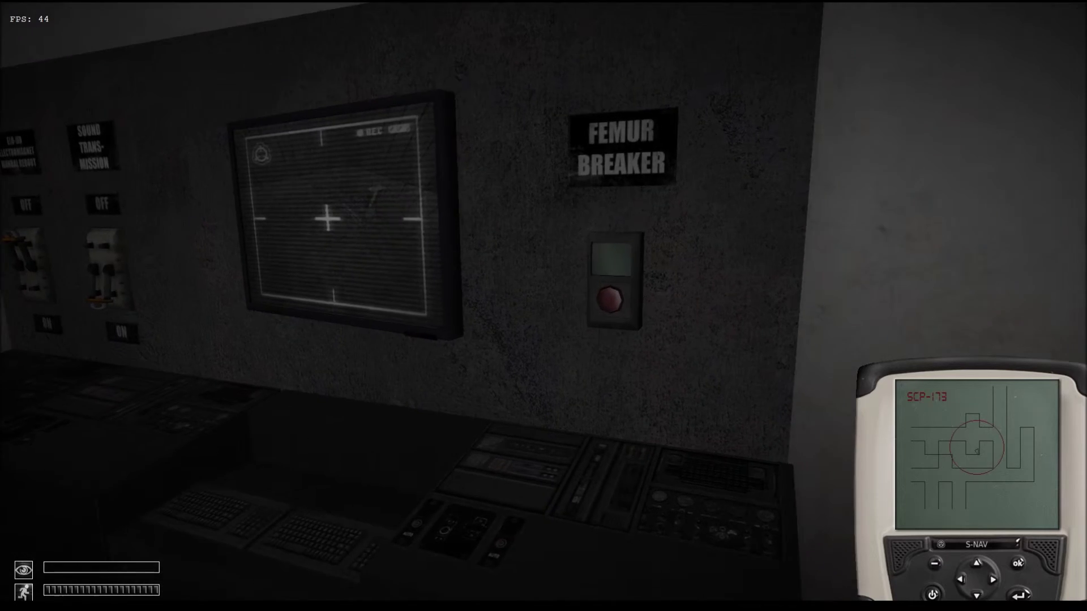
key("w")
key("s")
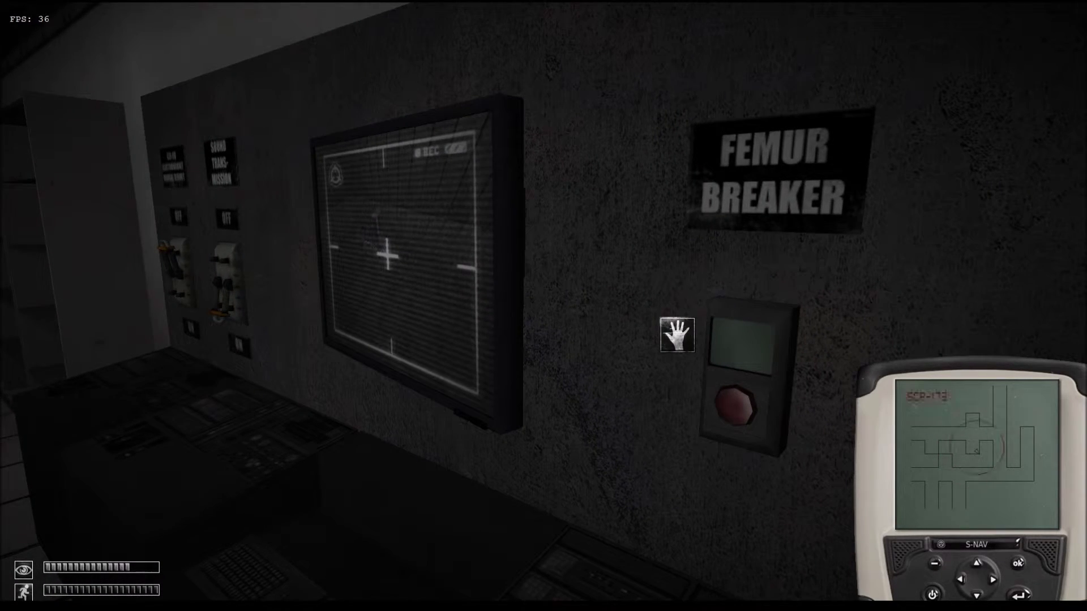
key("s")
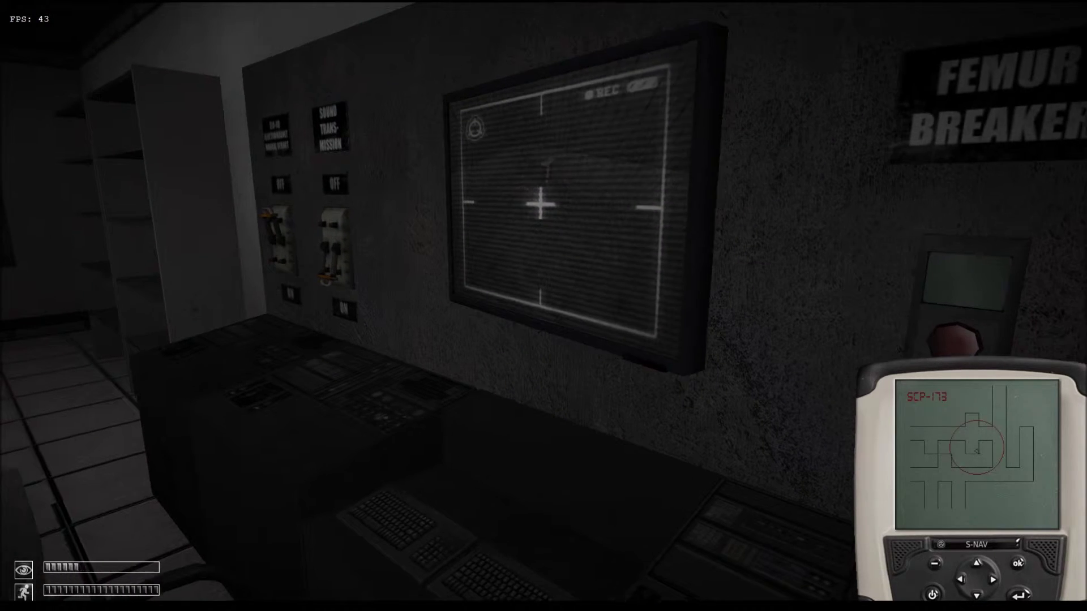
key("a")
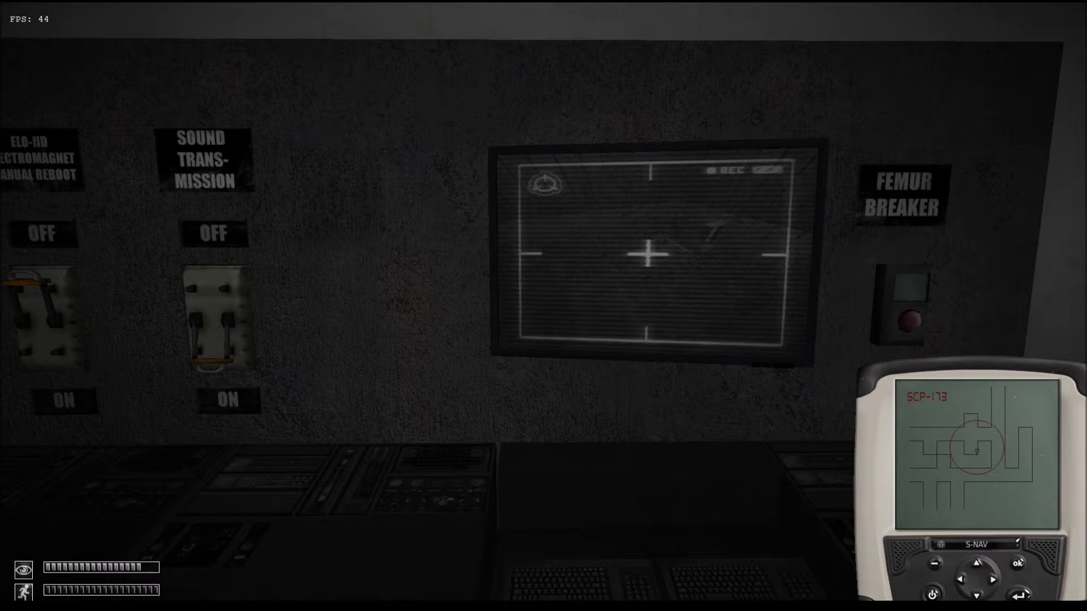
key("a")
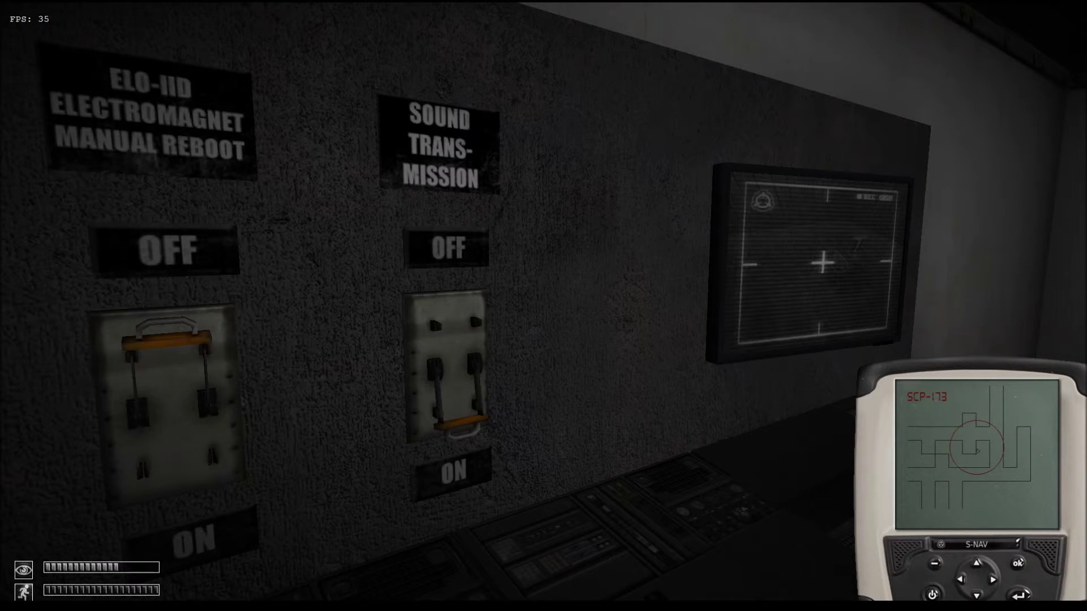
key("s")
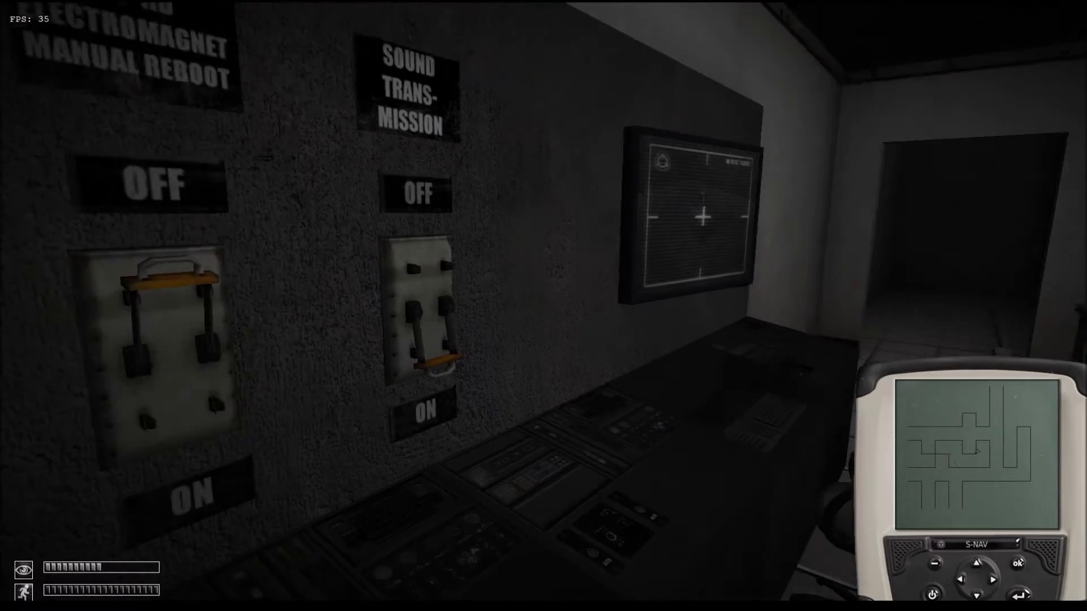
key("w")
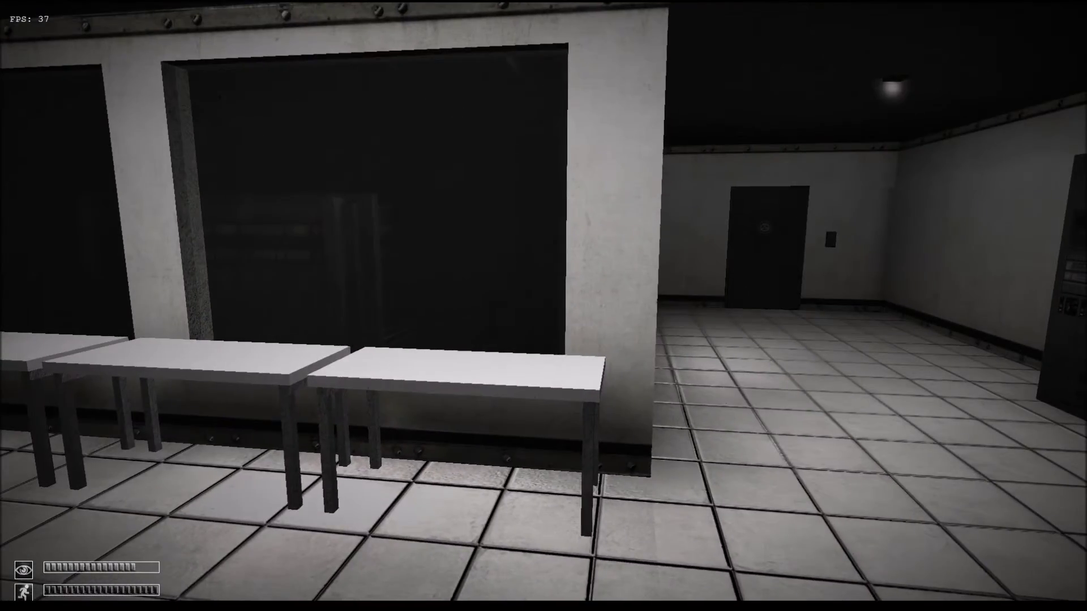
key("Escape")
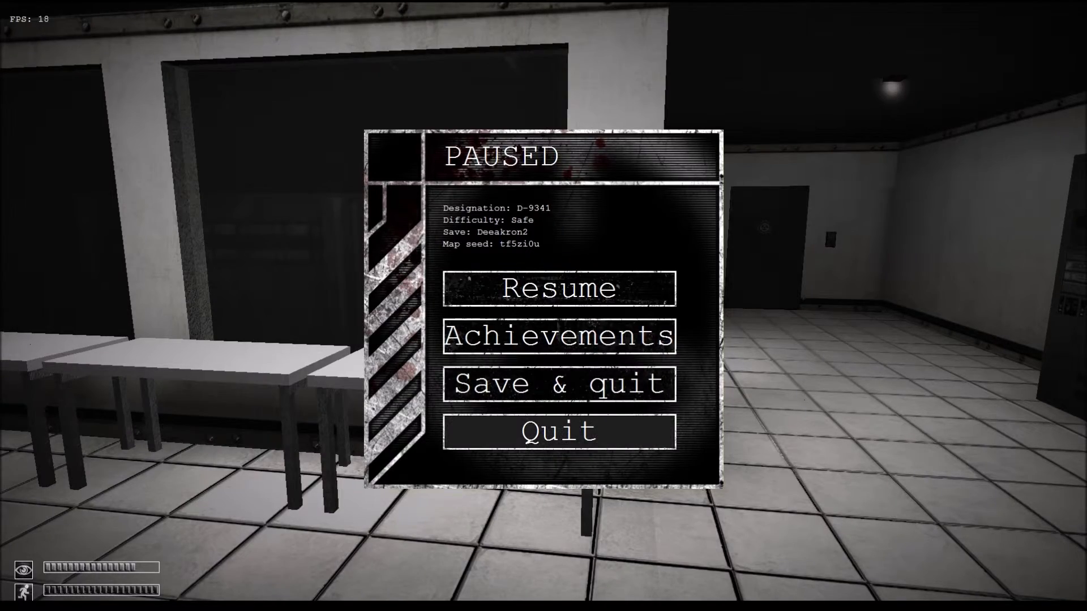
- Resume, switch the ELO-IID electromagnet lever to ON, and equip the S-NAV from inventory
key("Escape")
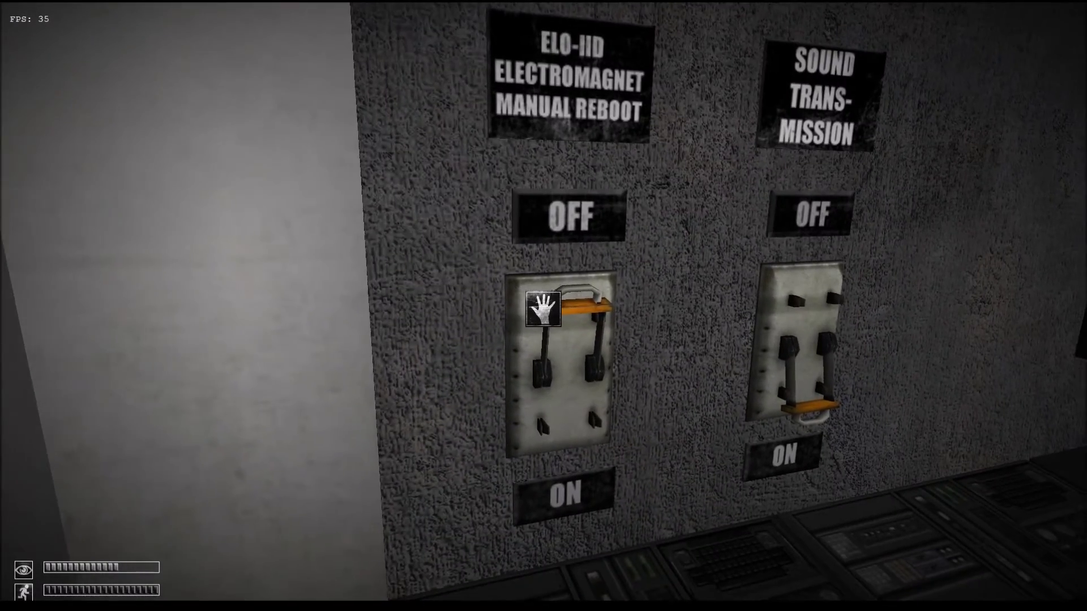
left_click_drag(543, 309, 543, 441)
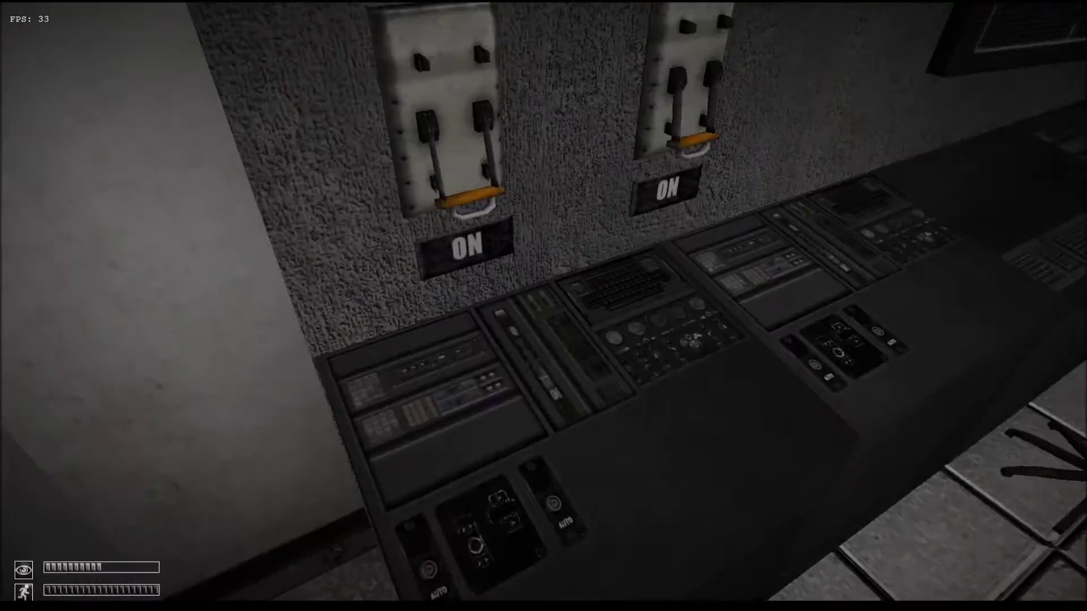
key("w")
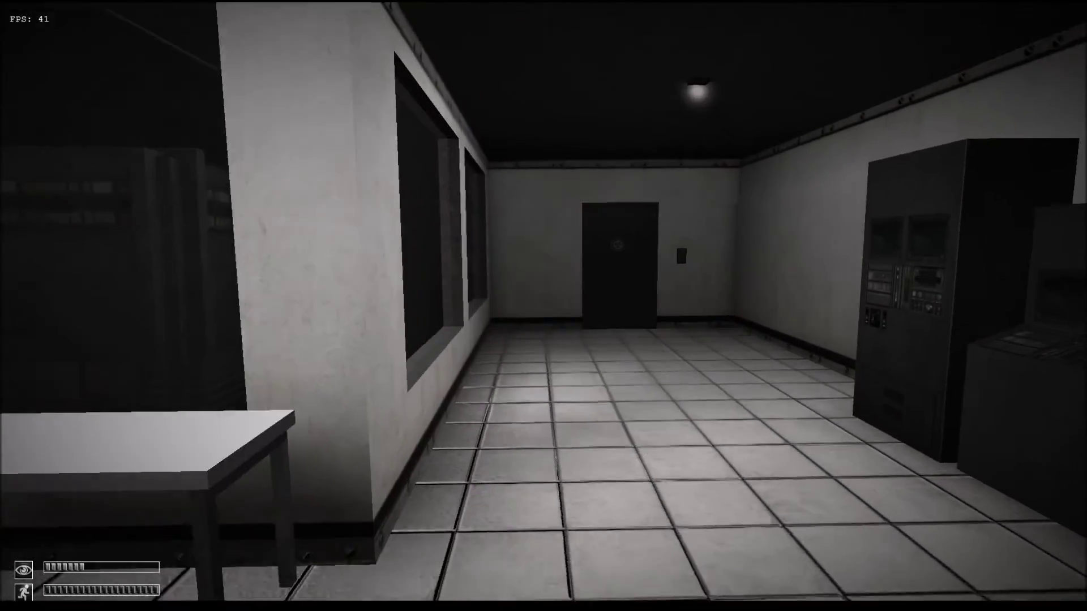
key("Tab")
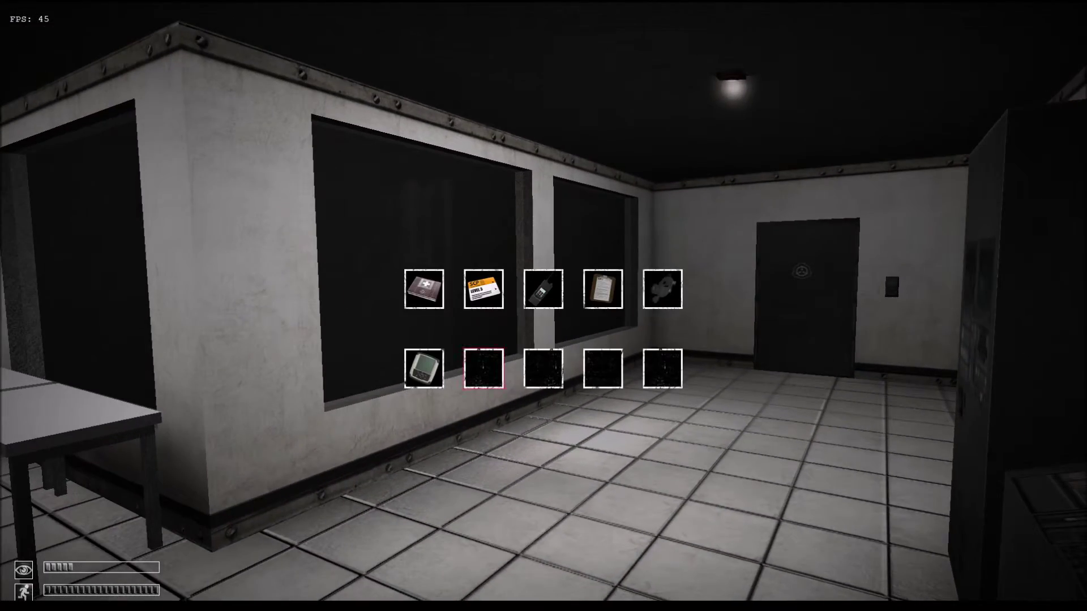
left_click(424, 368)
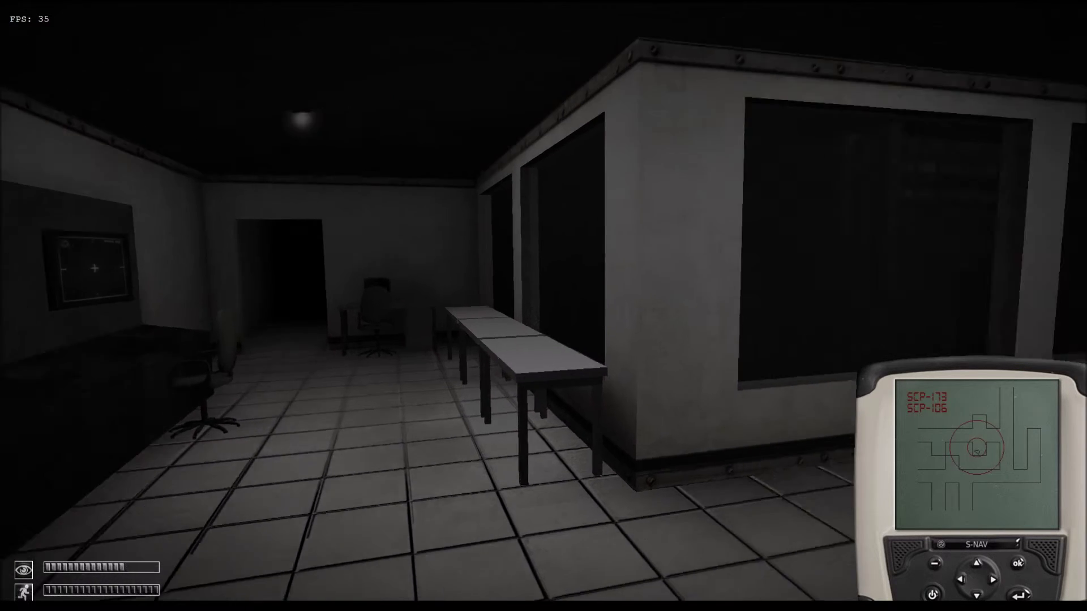
- Look over the tiled room, head for the far door, and pause the game
key("s")
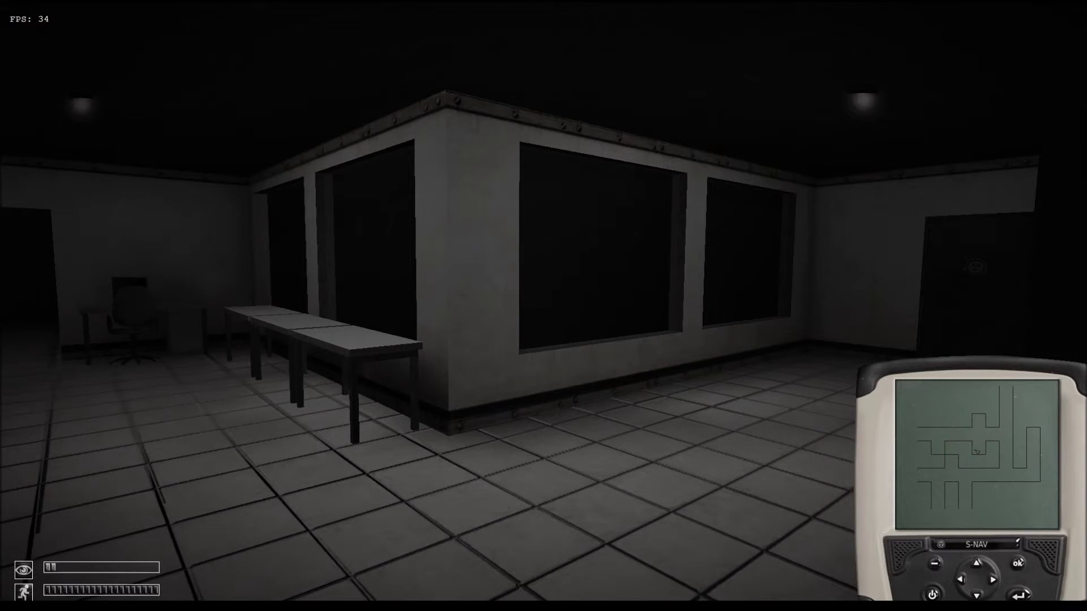
key("w")
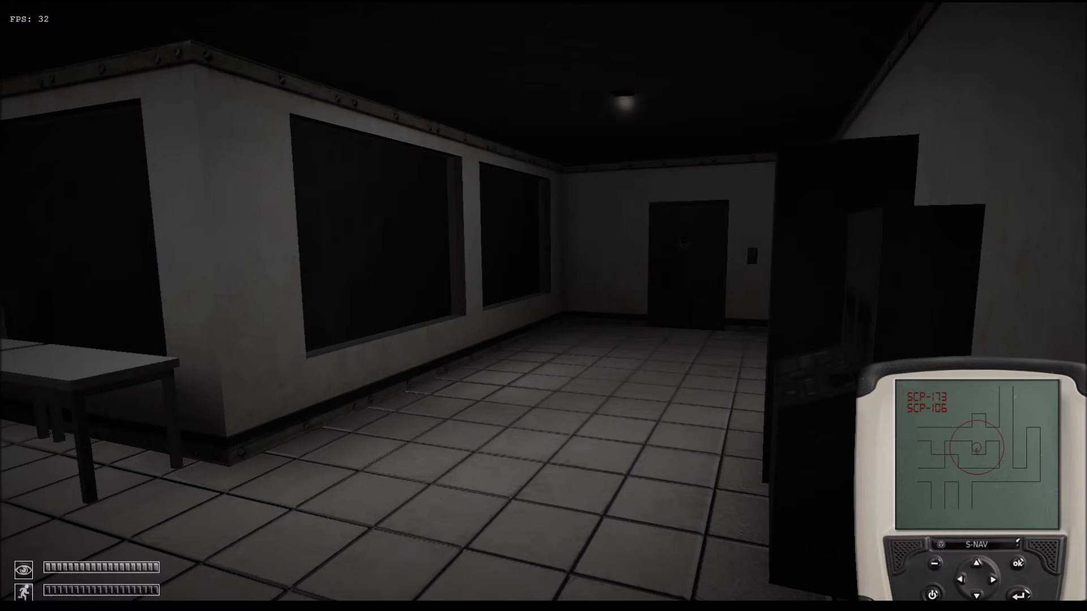
key("Escape")
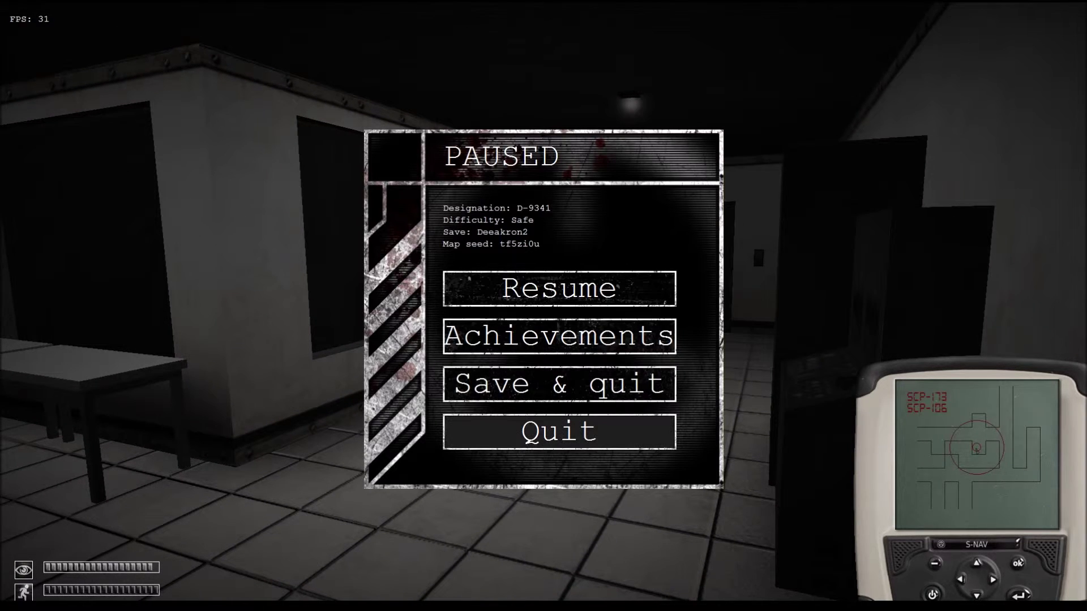
- Quit to the main menu, load a saved game, and start playing once it finishes loading
left_click(558, 432)
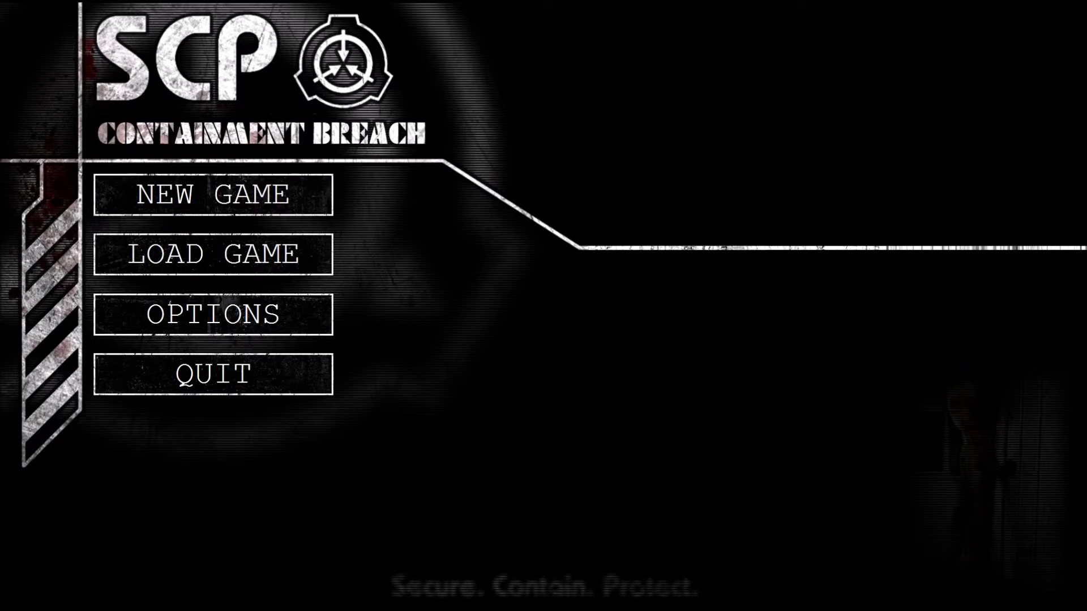
left_click(213, 254)
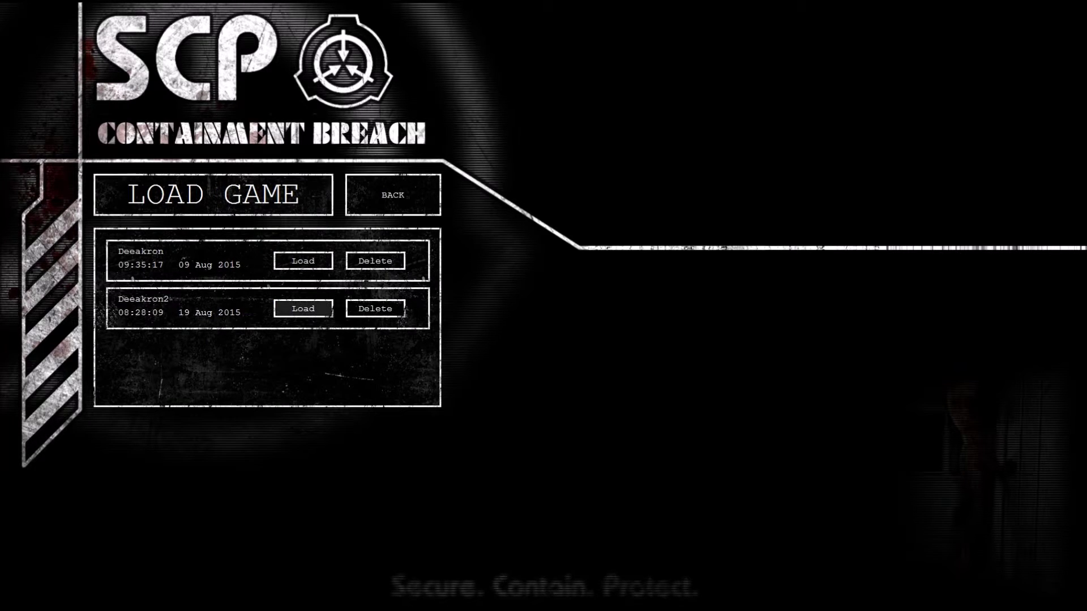
left_click(303, 261)
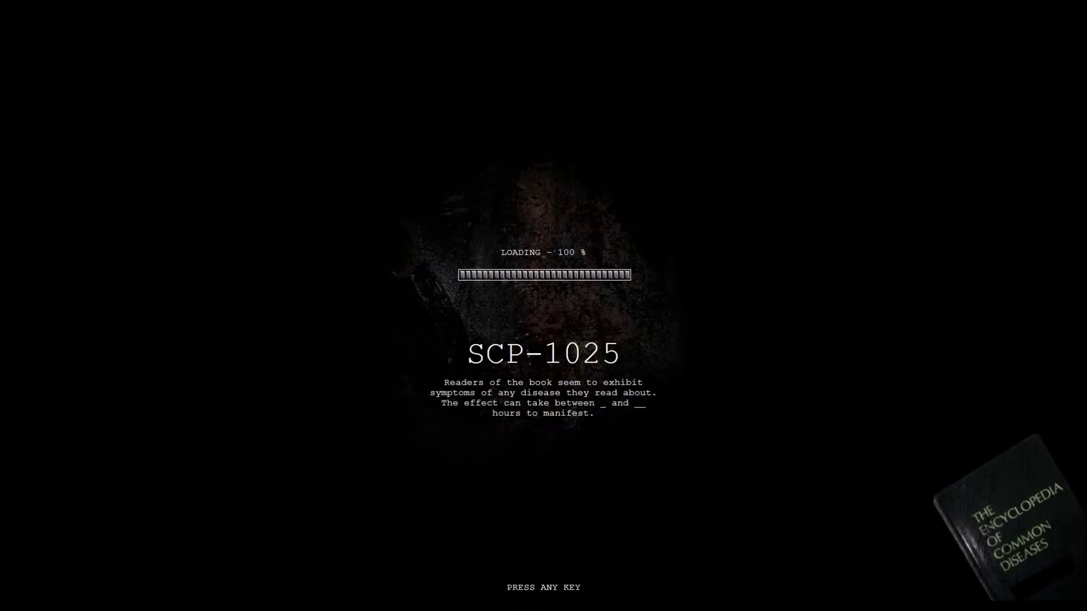
key("space")
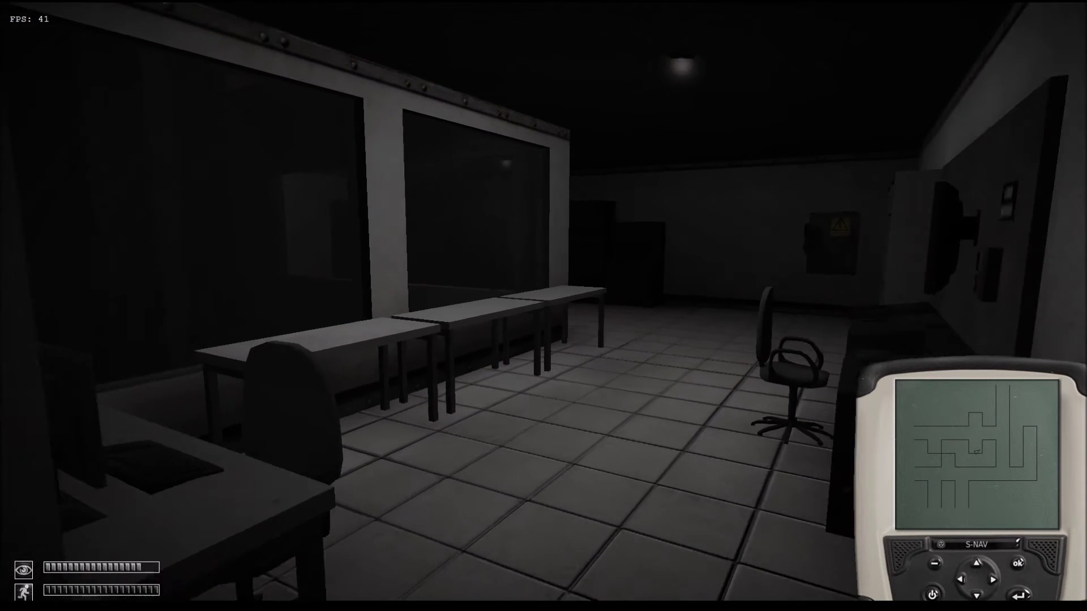
key("Escape")
left_click(559, 337)
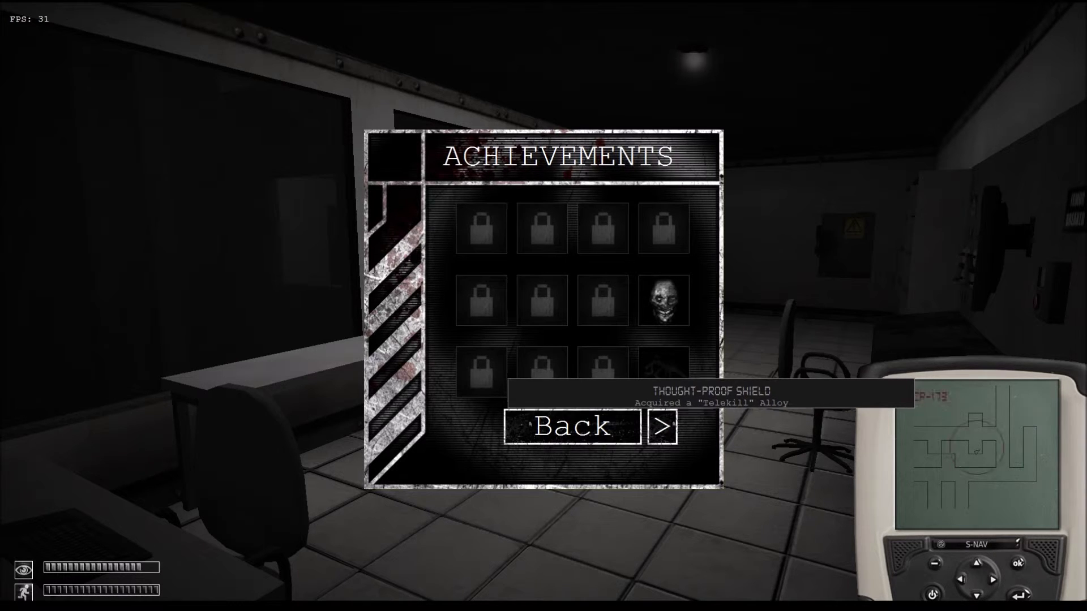
left_click(661, 426)
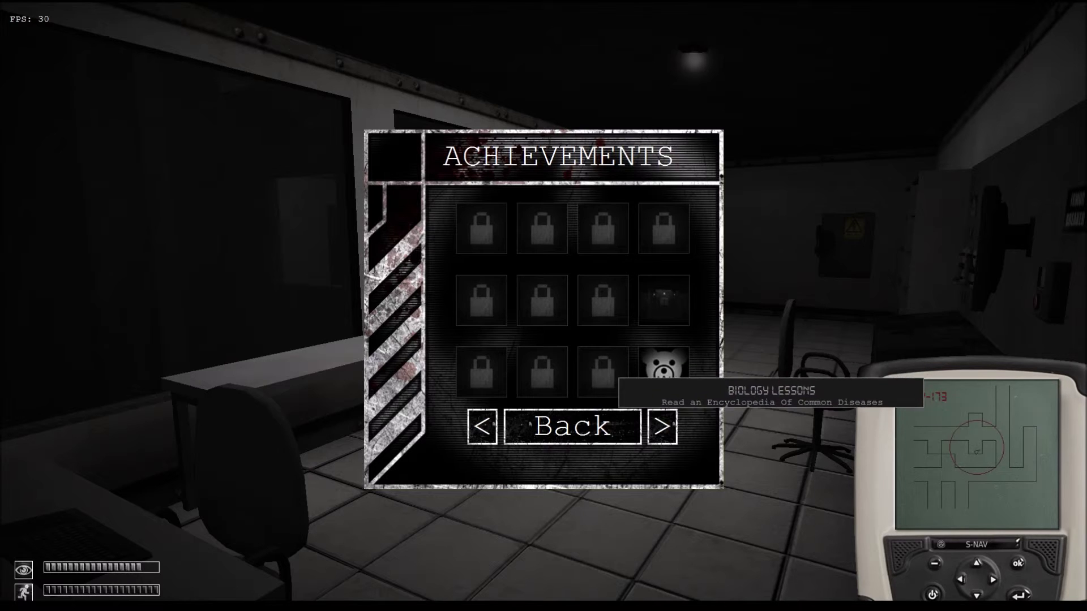
left_click(662, 427)
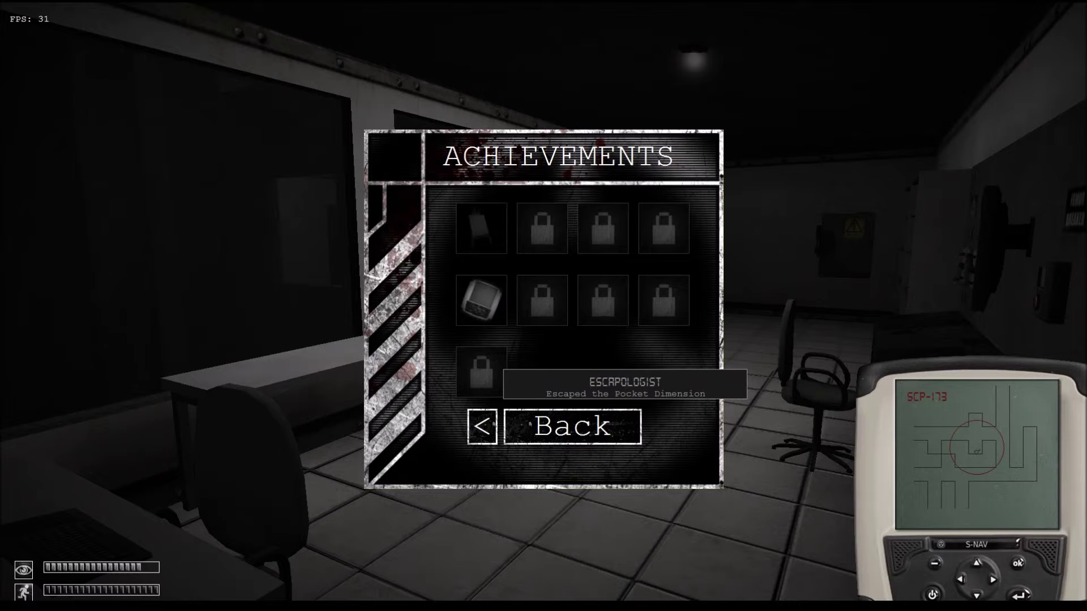
left_click(573, 427)
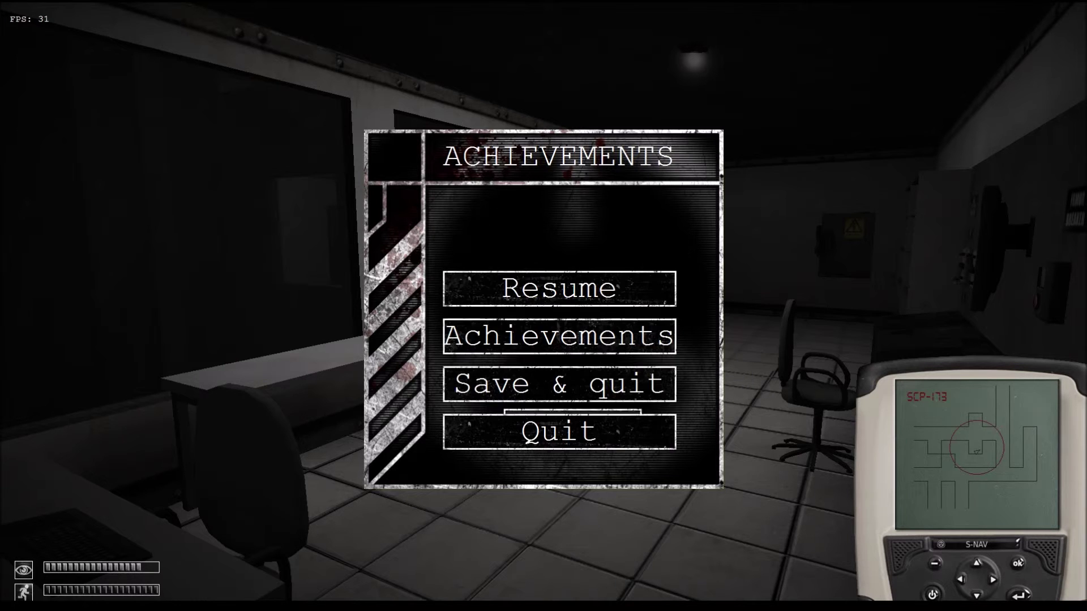
left_click(559, 288)
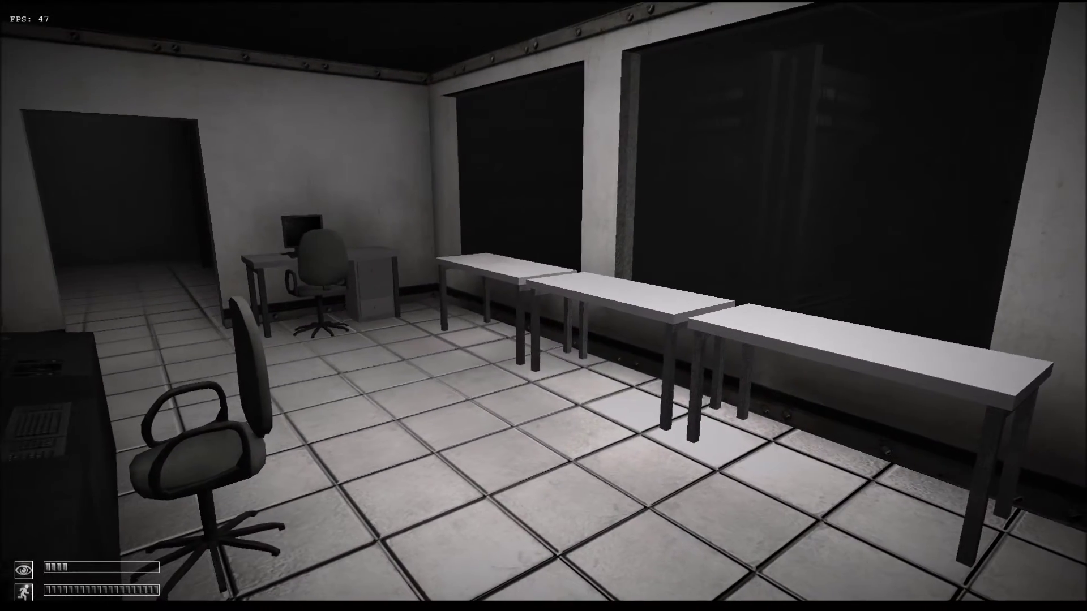
- Equip the S-NAV navigator from inventory and quick-save with F5
key("Tab")
left_click(424, 368)
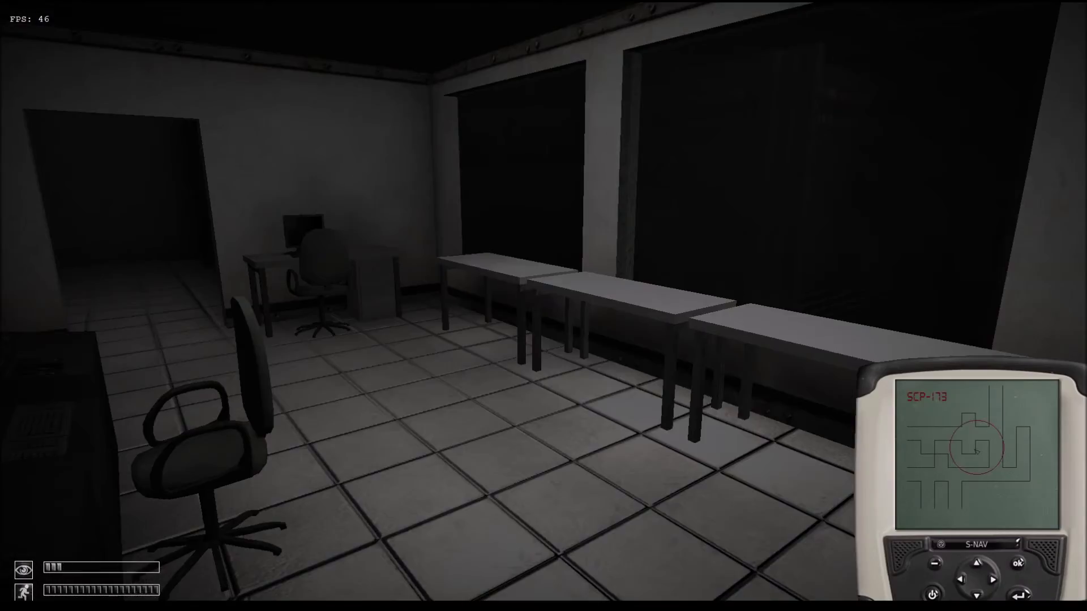
key("F5")
key("Tab")
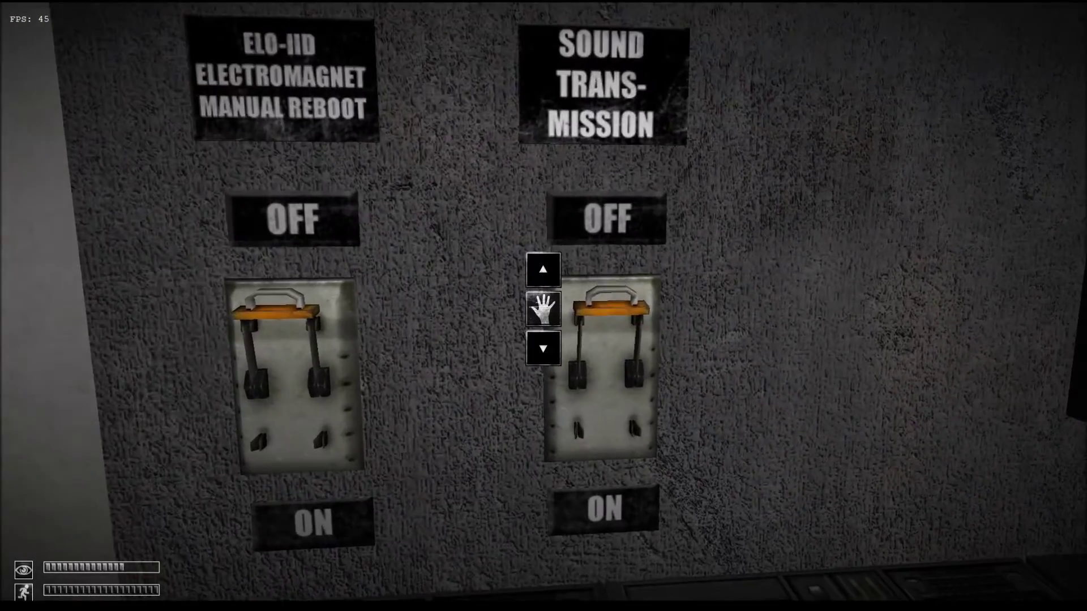
- Switch the Sound Transmission lever to ON and walk up to the camera monitor and Femur Breaker
left_click_drag(544, 308, 544, 365)
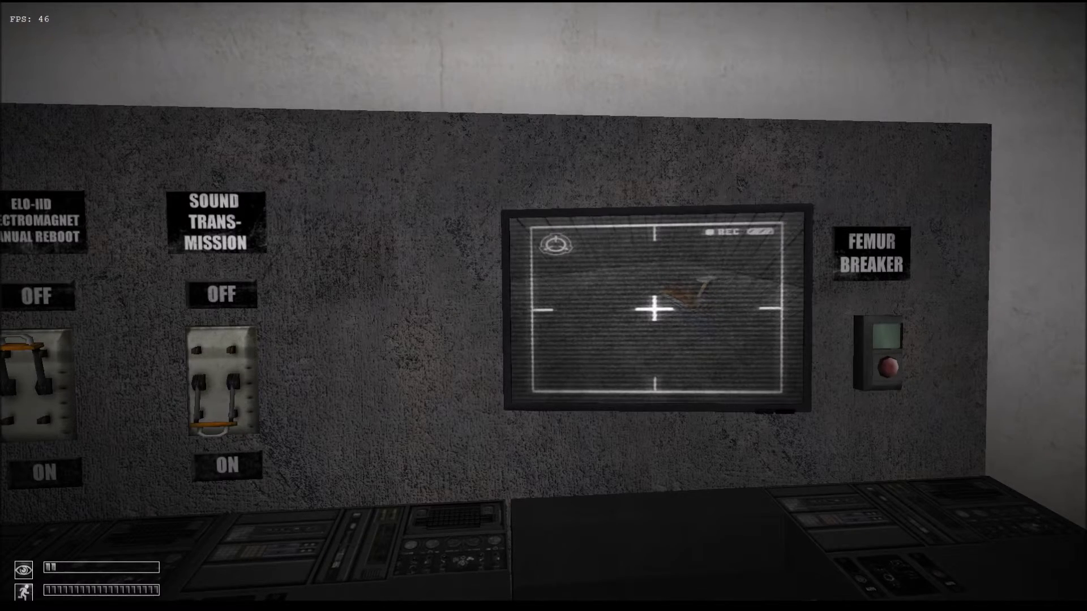
key("w")
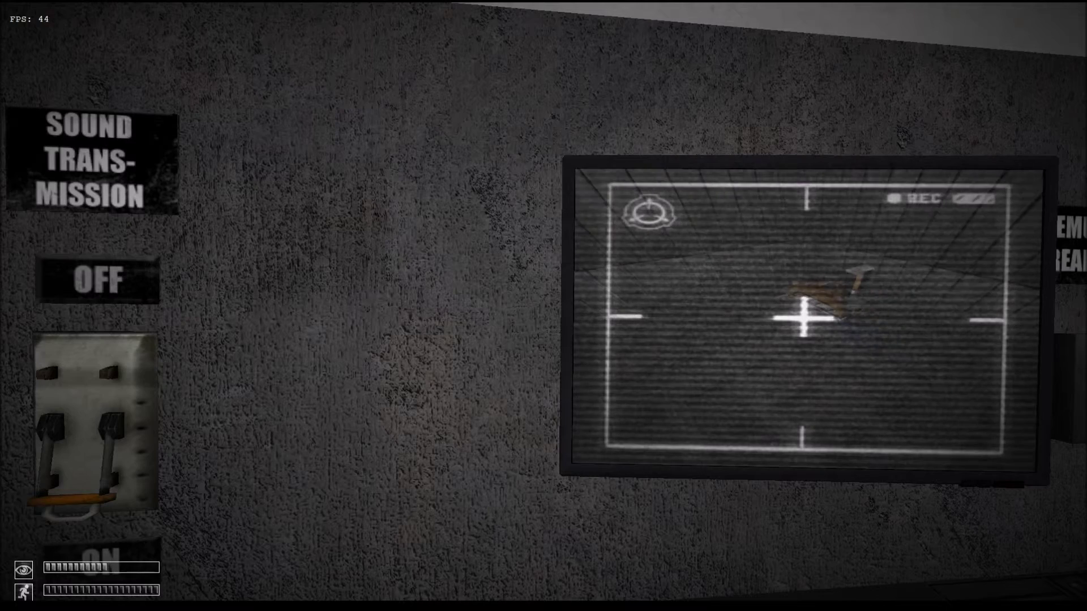
key("s")
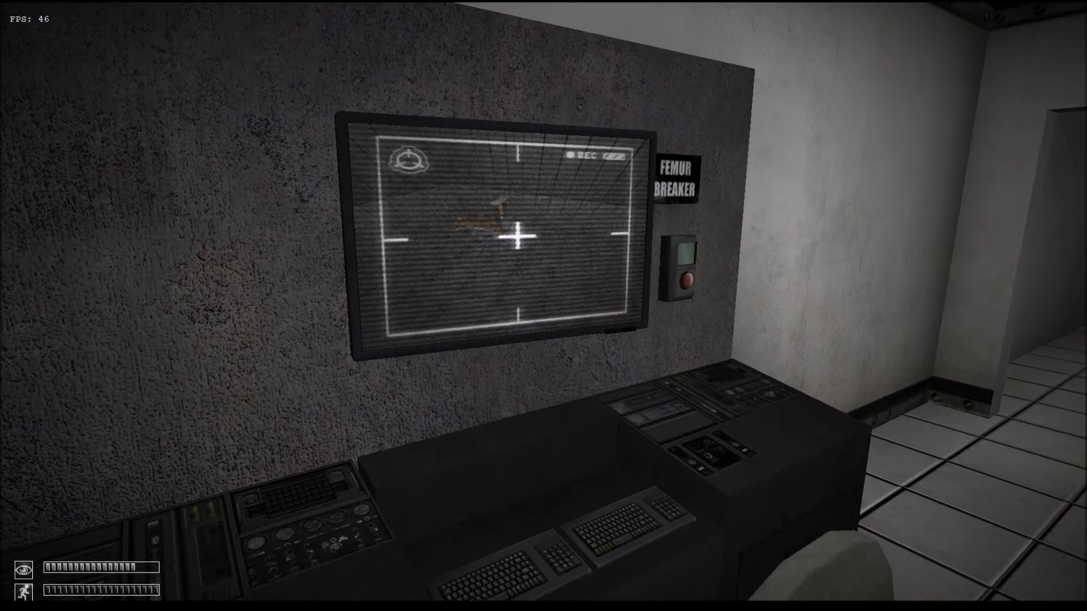
key("w")
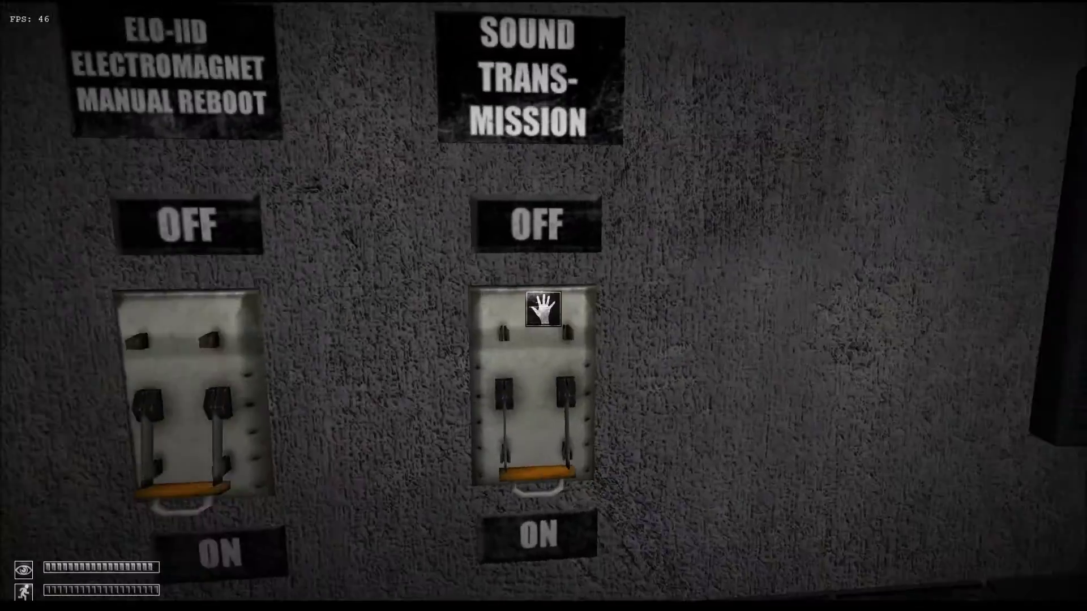
- Switch Sound Transmission back off, equip the S-NAV, and step into the control room
left_click(544, 309)
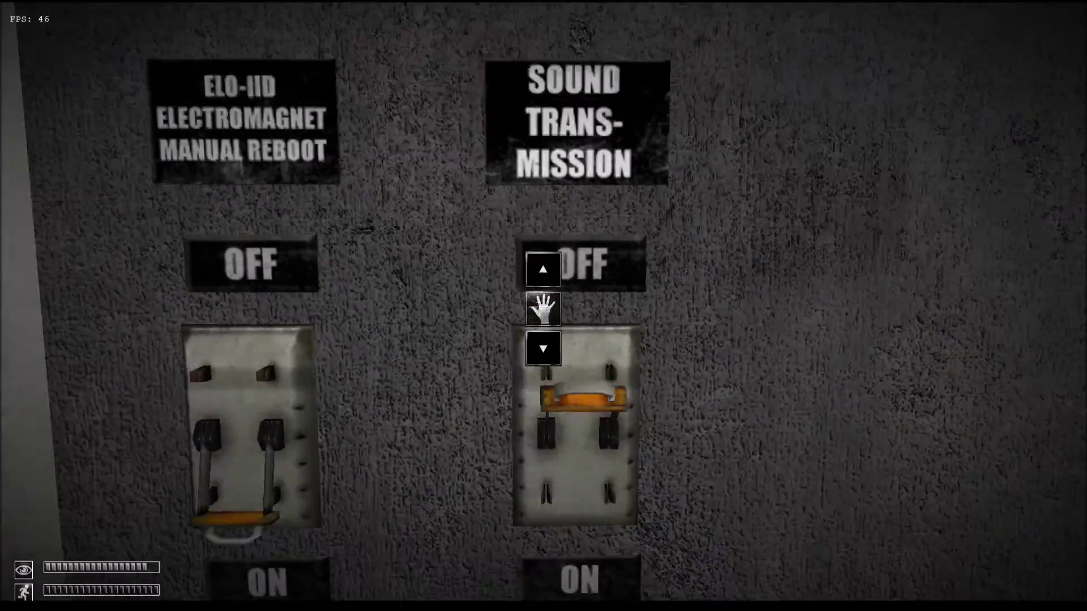
key("d")
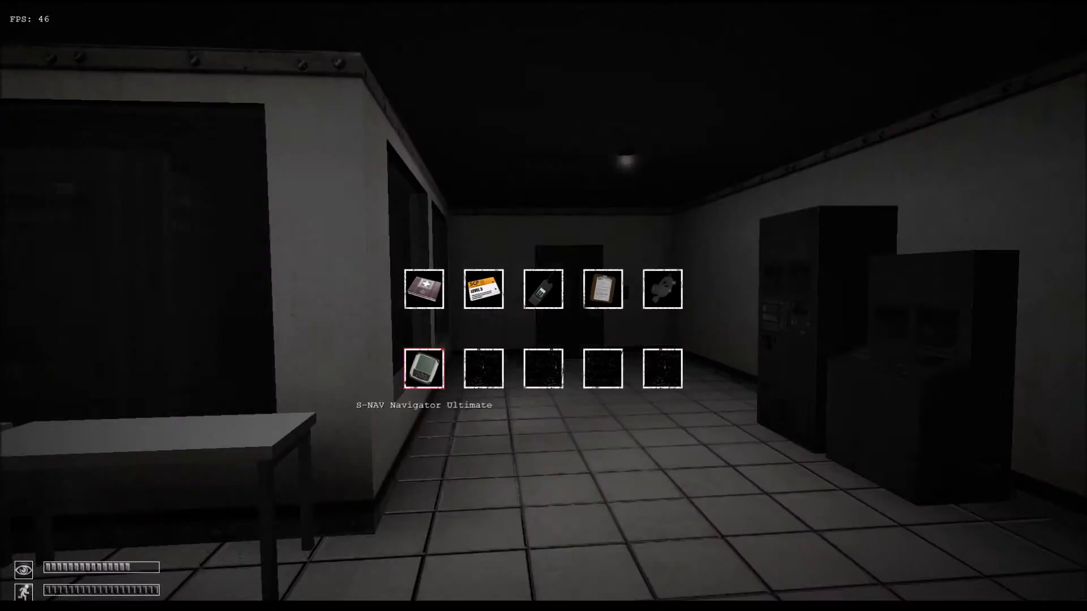
double_click(424, 368)
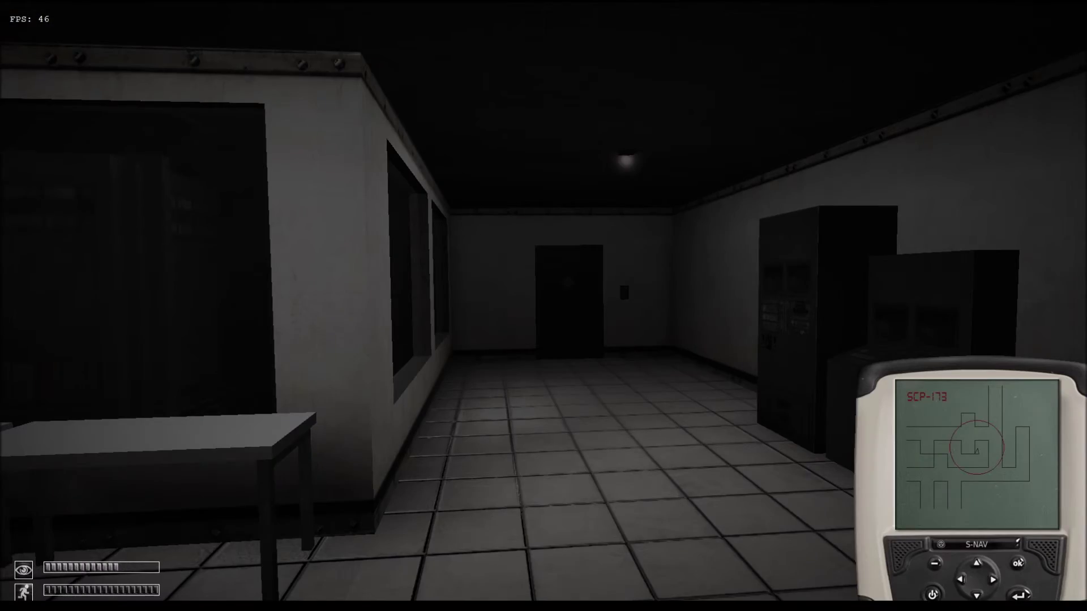
key("w")
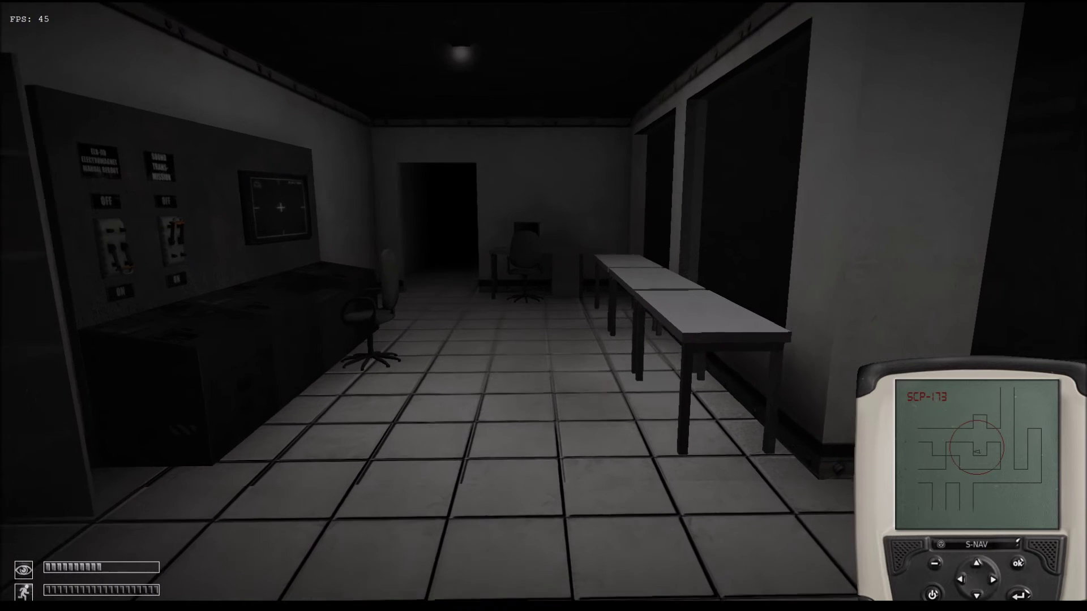
key("s")
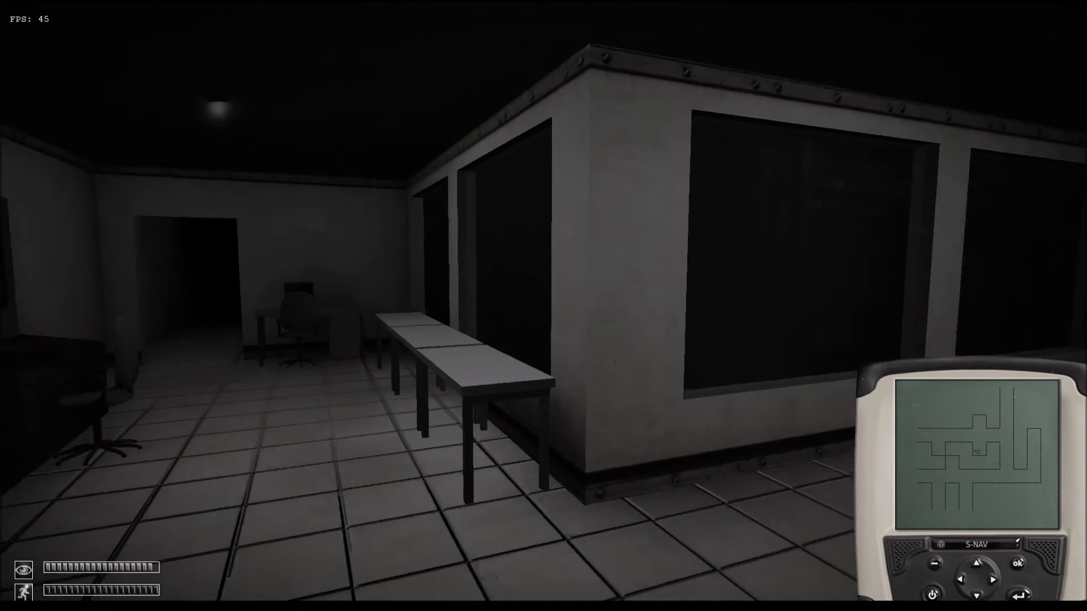
- Cross the control room along the windows, past the container, toward the far door
key("w")
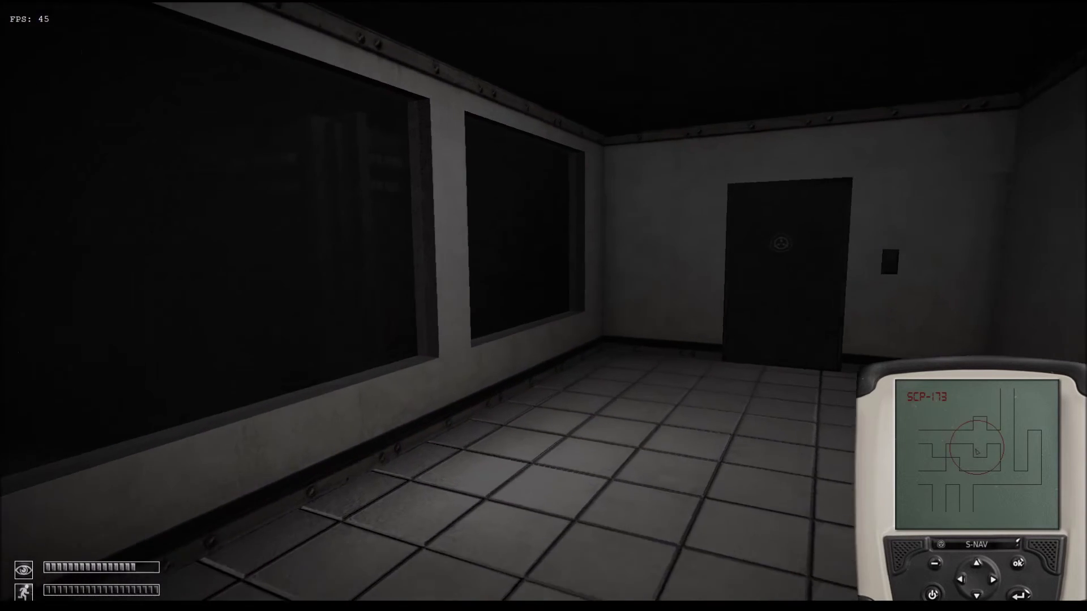
key("w")
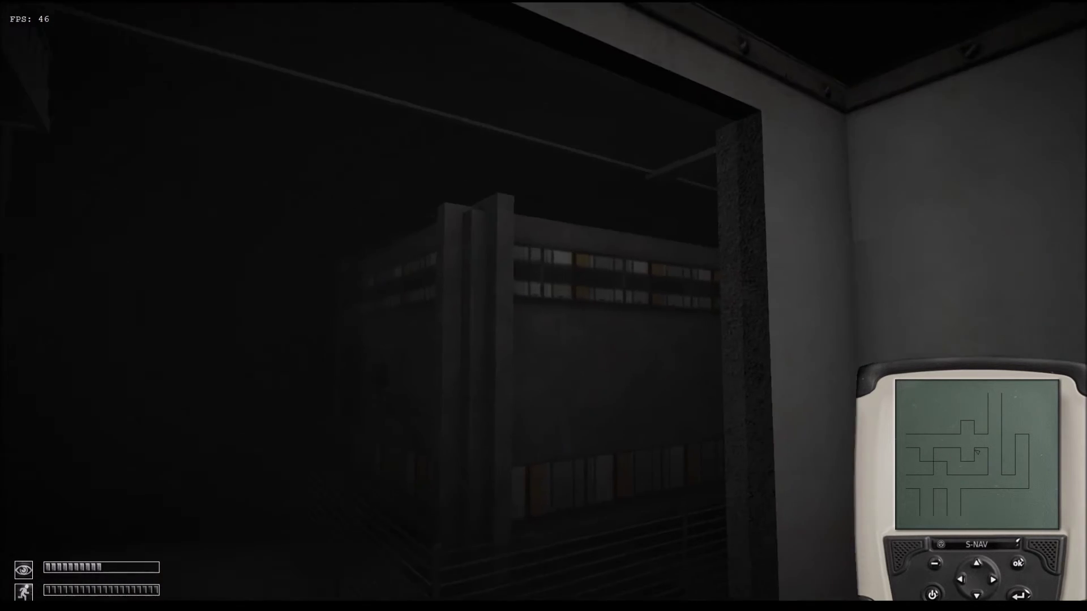
key("w")
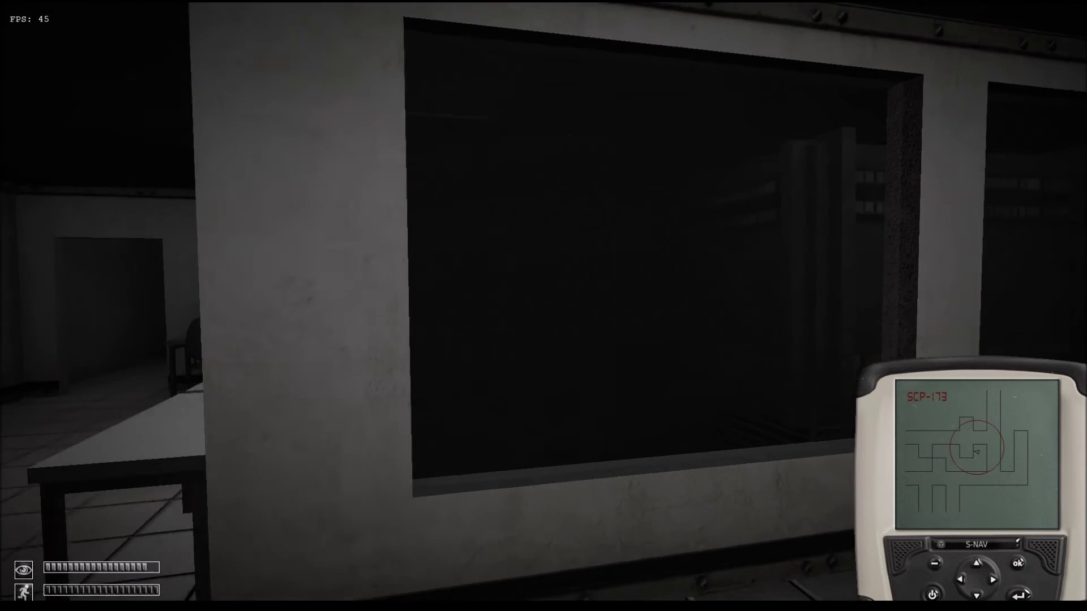
key("s")
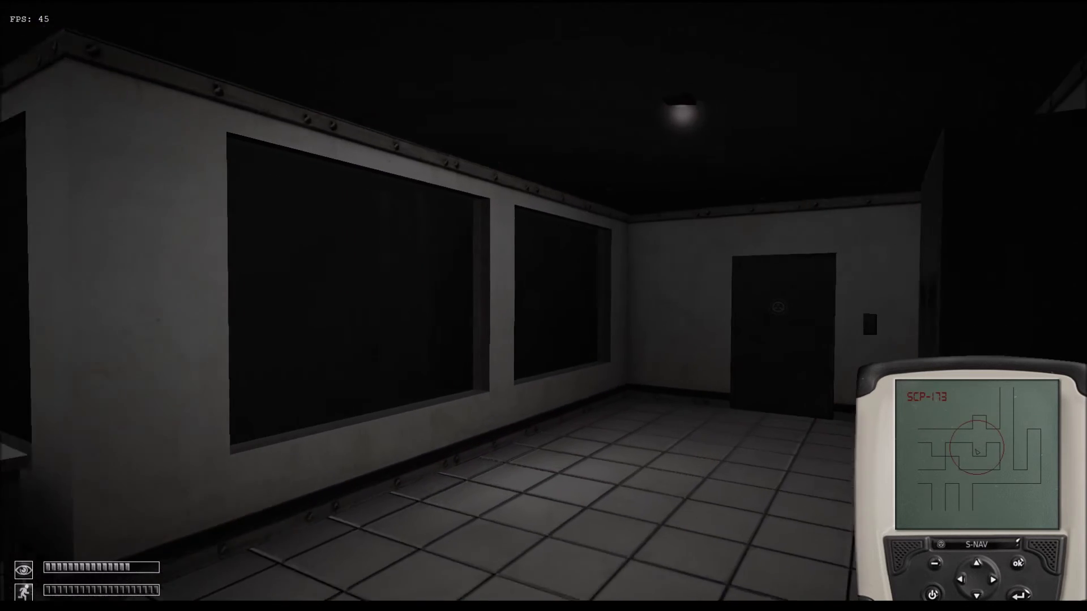
key("w")
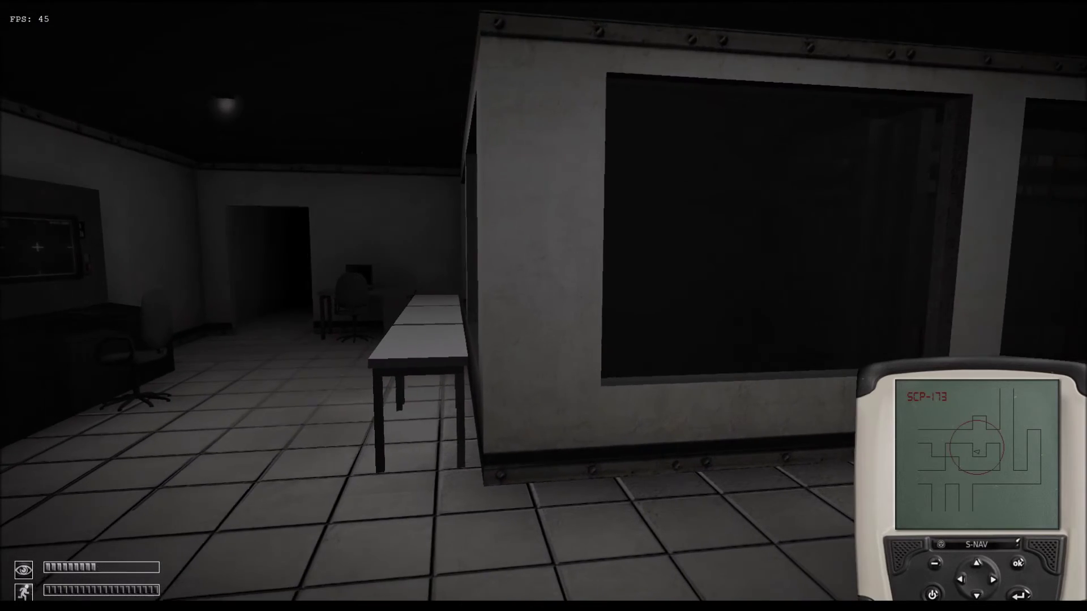
key("w")
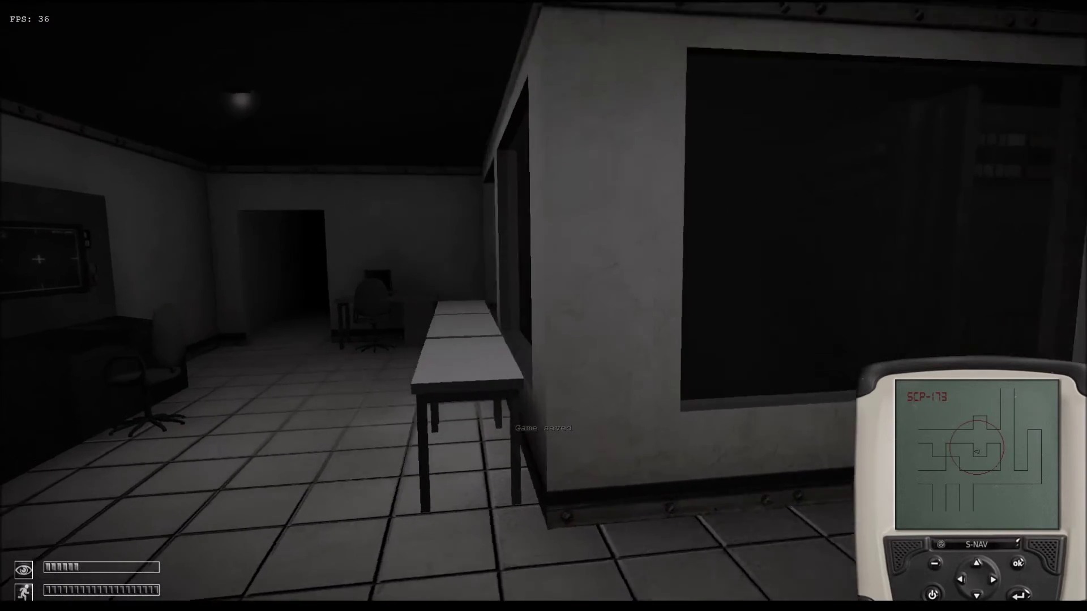
key("Tab")
key("Tab")
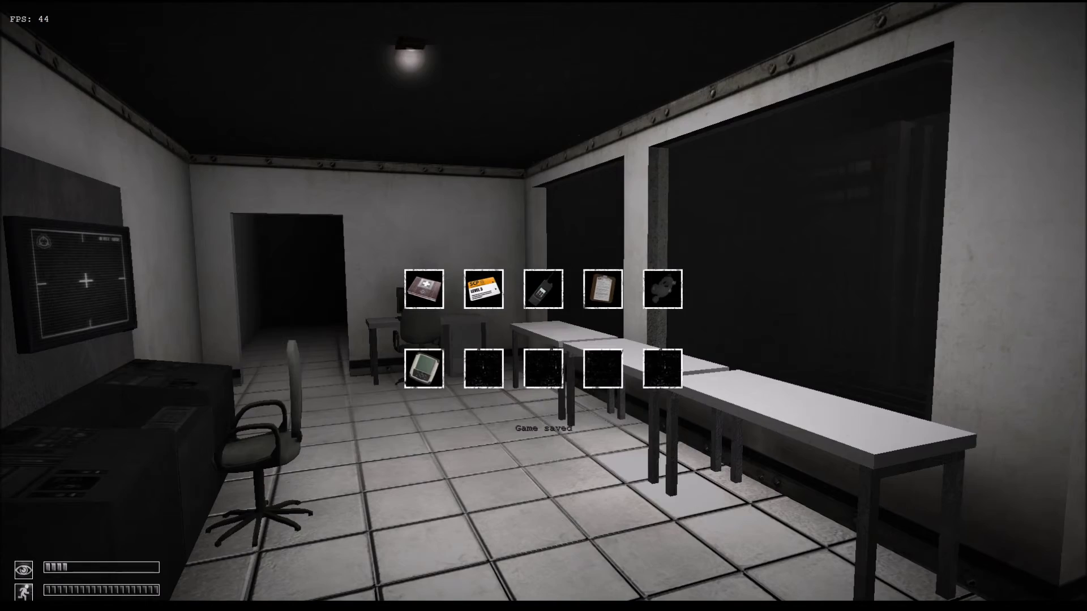
- Go through the doorway to the staircase and climb it
key("w")
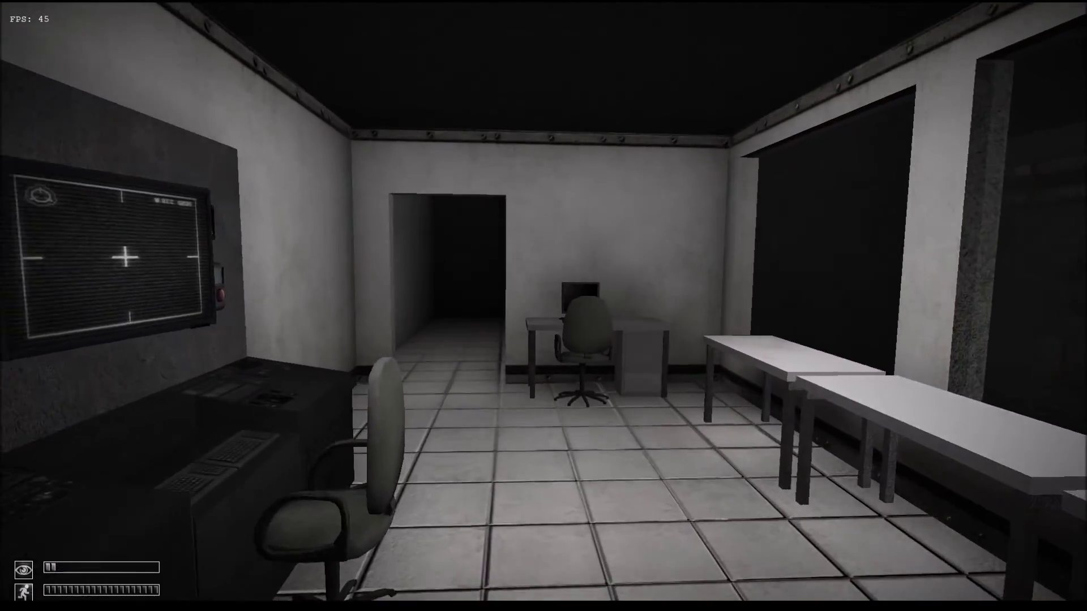
key("w")
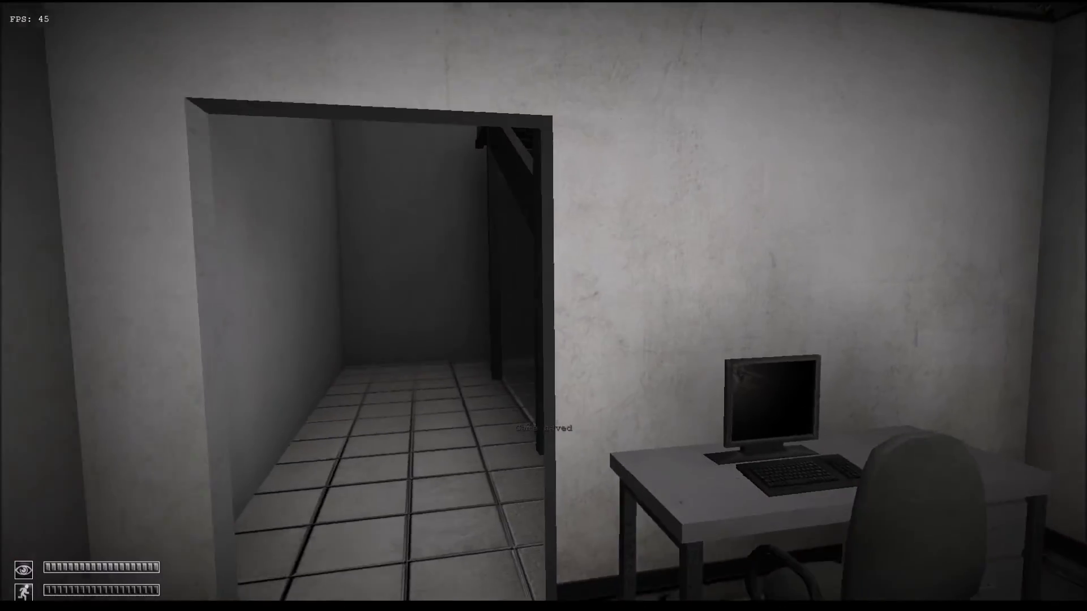
key("w")
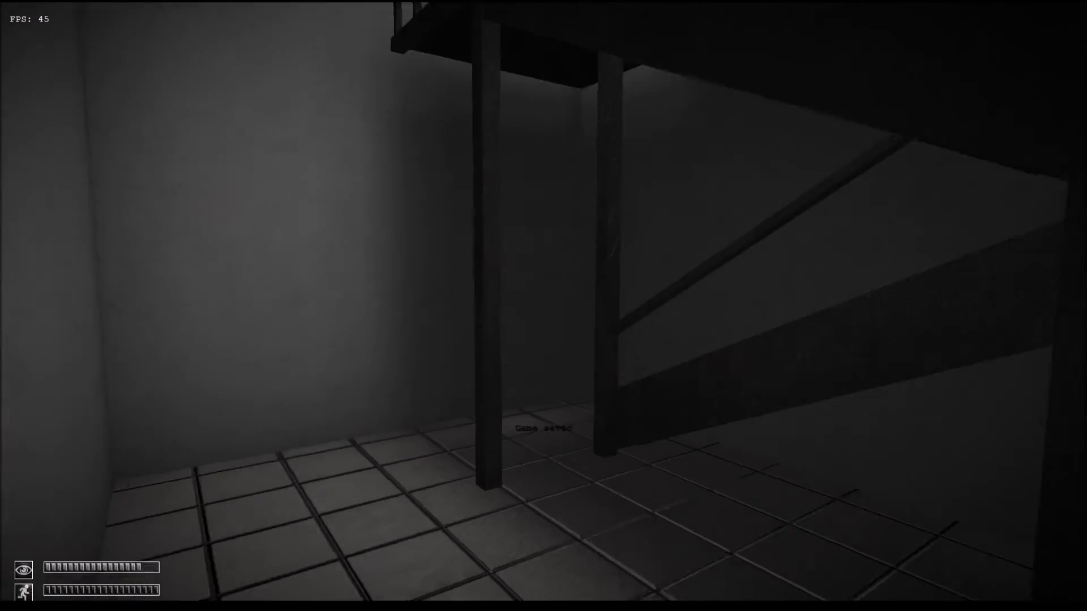
key("w")
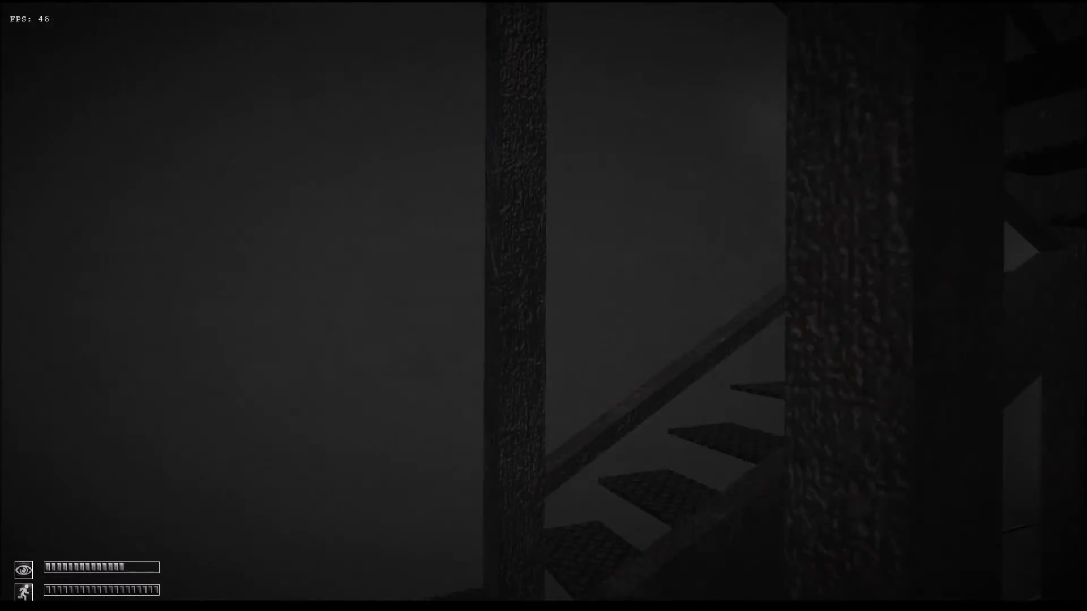
key("w")
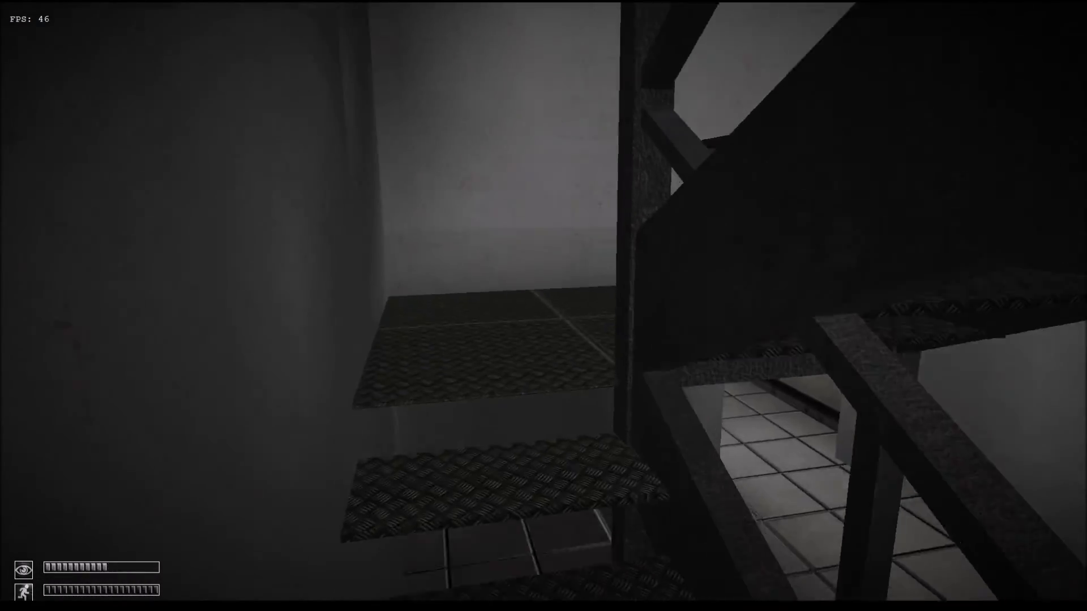
key("w")
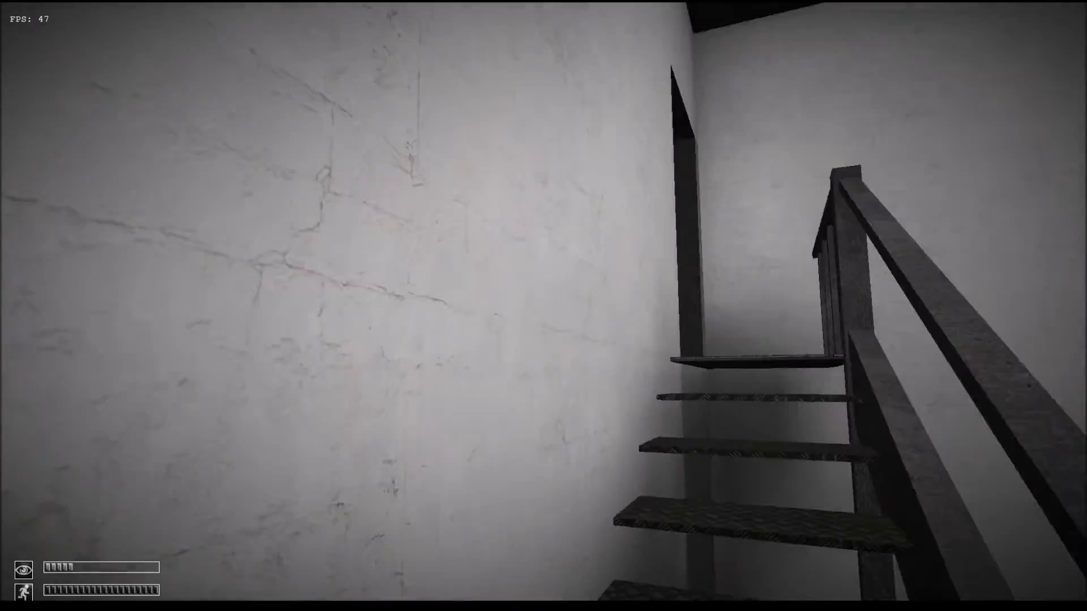
- Take out the S-NAV, quick-save, and cross the catwalk to the elevator entrance
key("Tab")
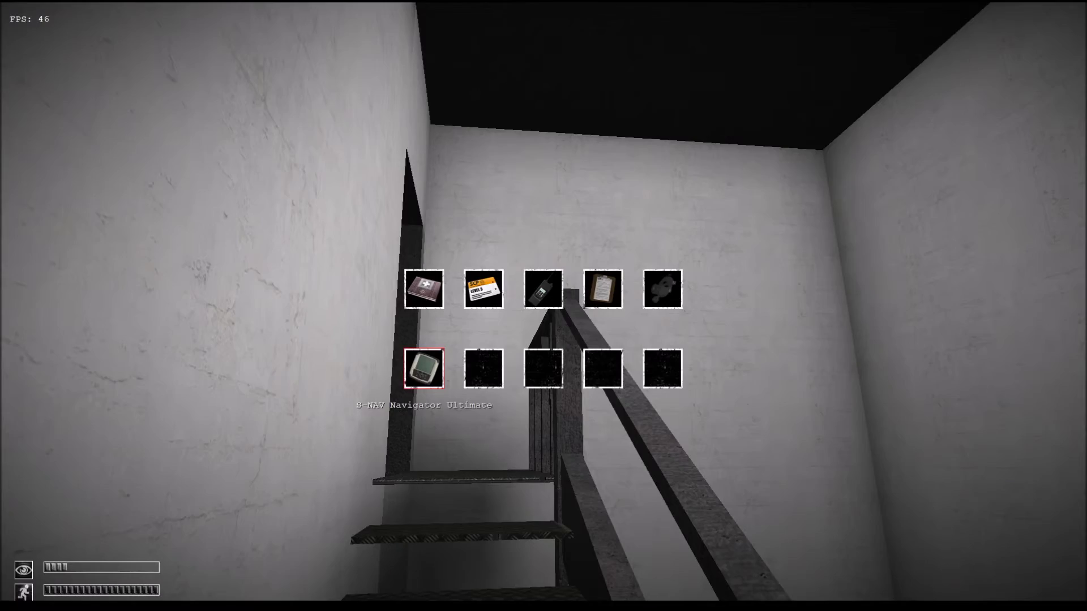
double_click(424, 368)
key("w")
key("F5")
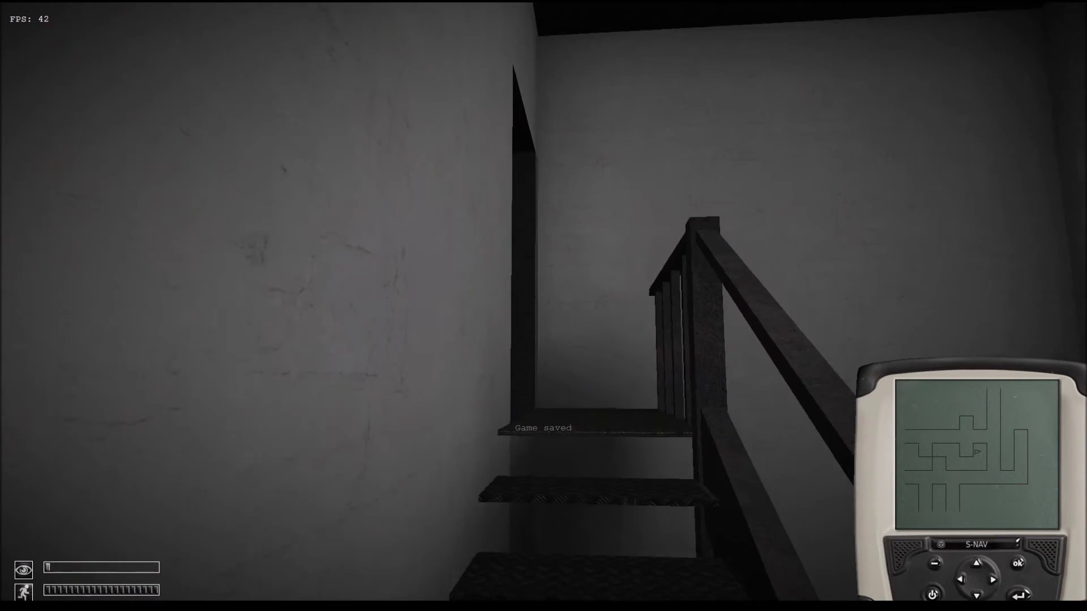
key("w")
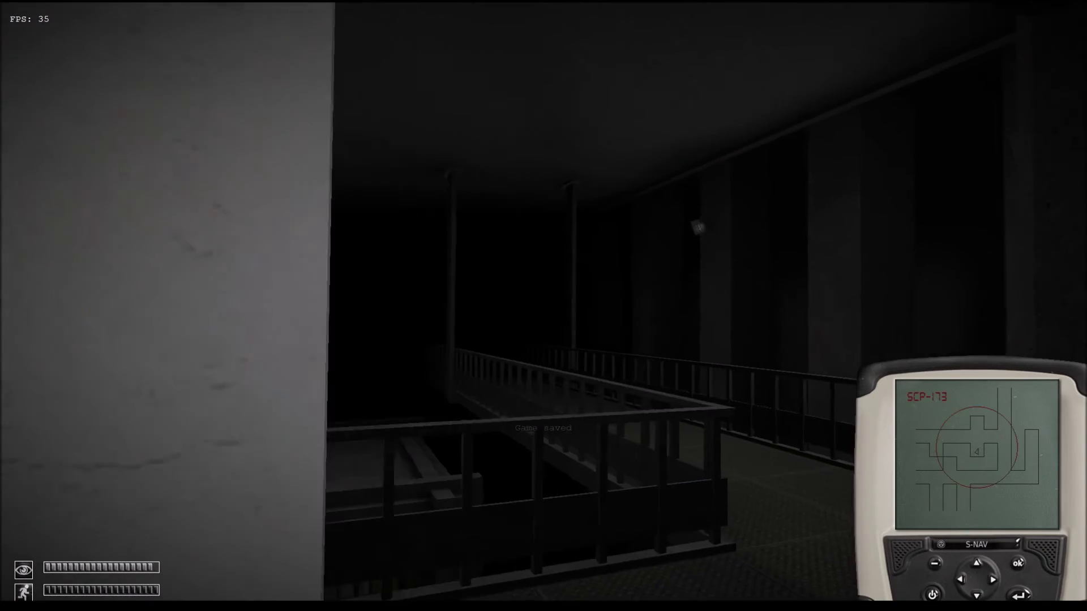
key("w")
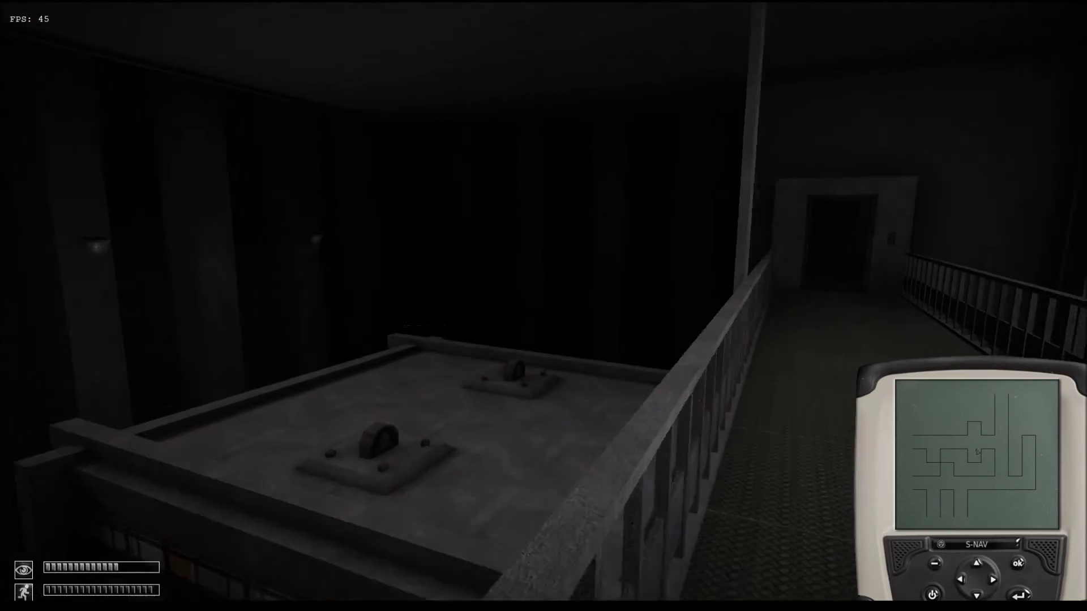
key("w")
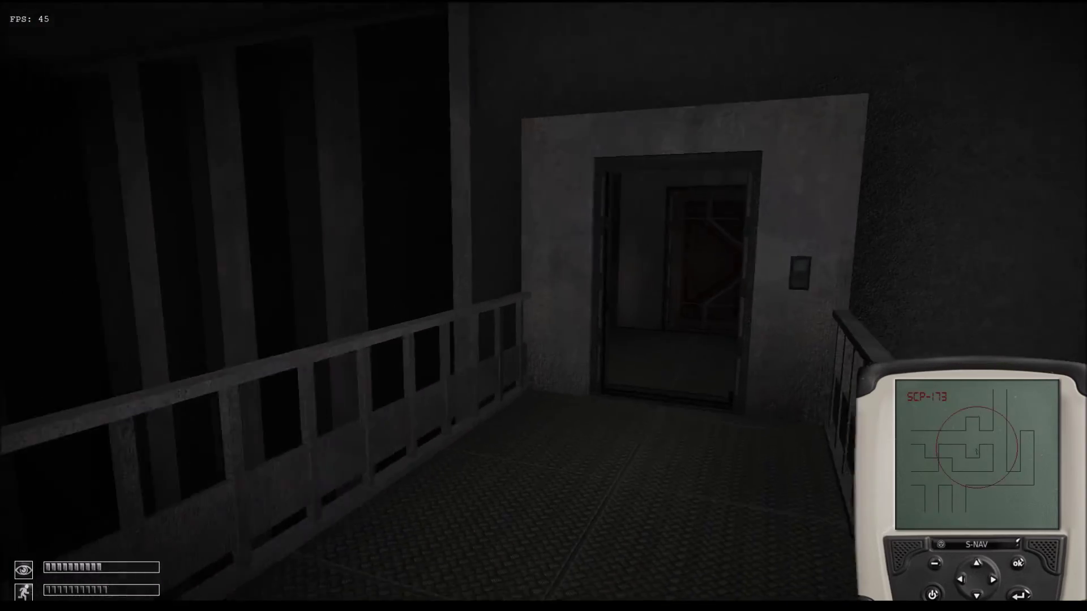
key("w")
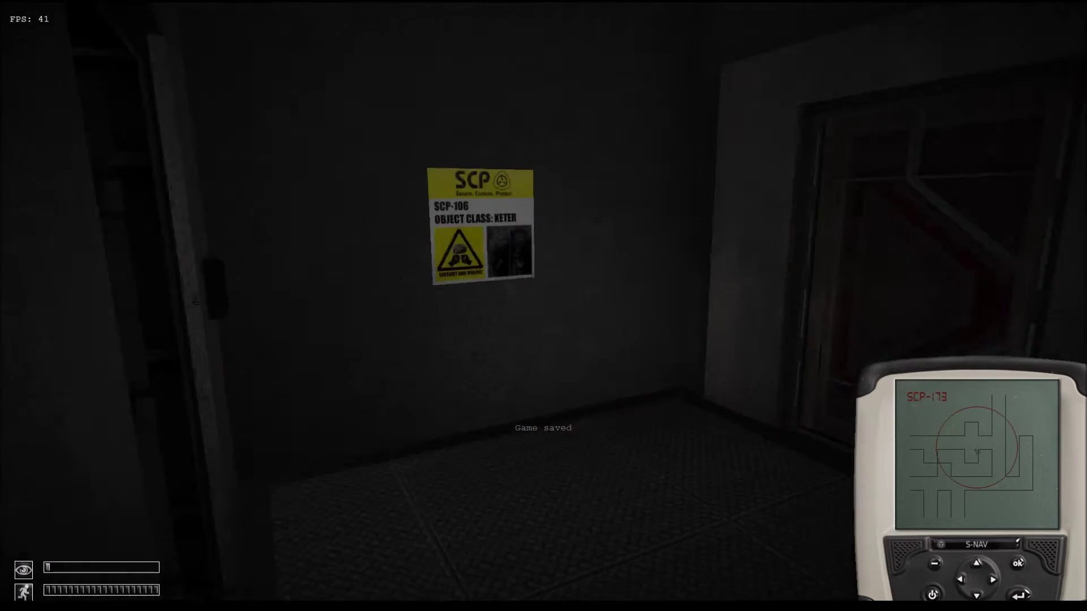
key("Tab")
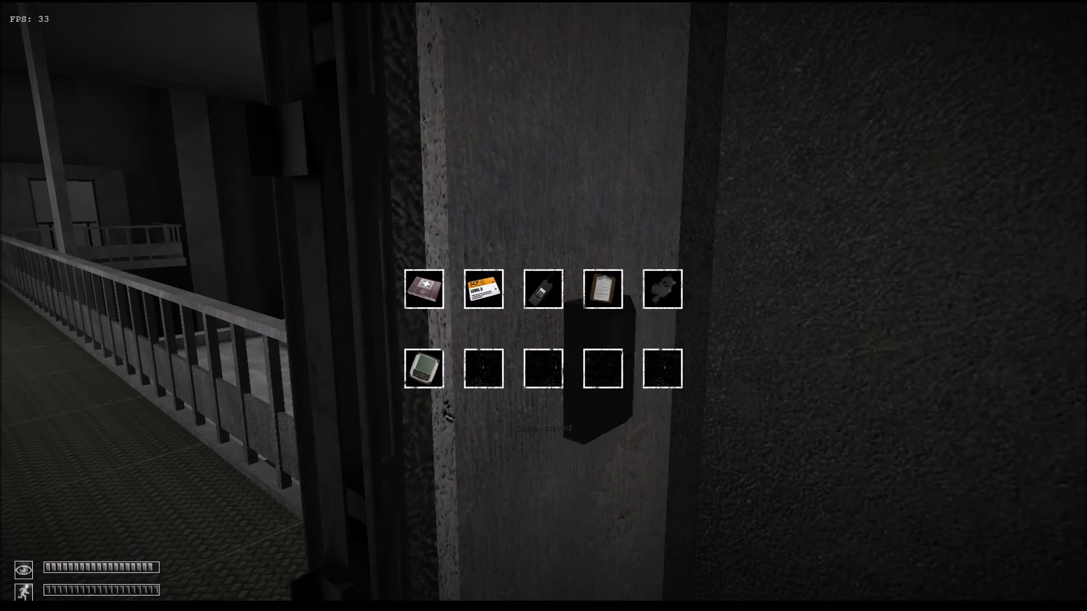
- Insert the key card into the door slot and walk through into the corridor
left_click(543, 308)
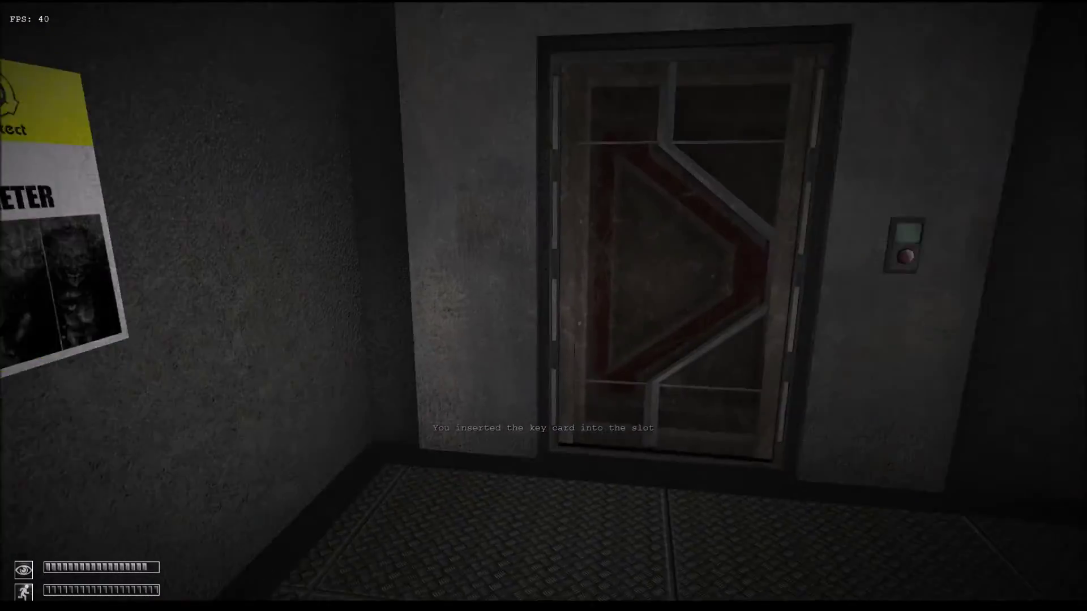
key("w")
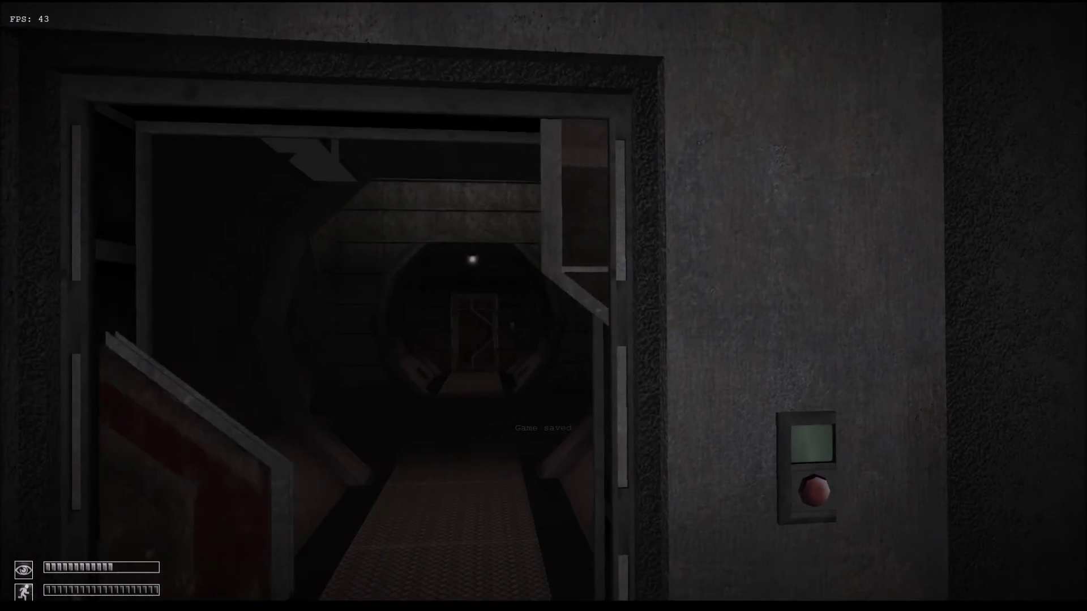
key("w")
key("w")
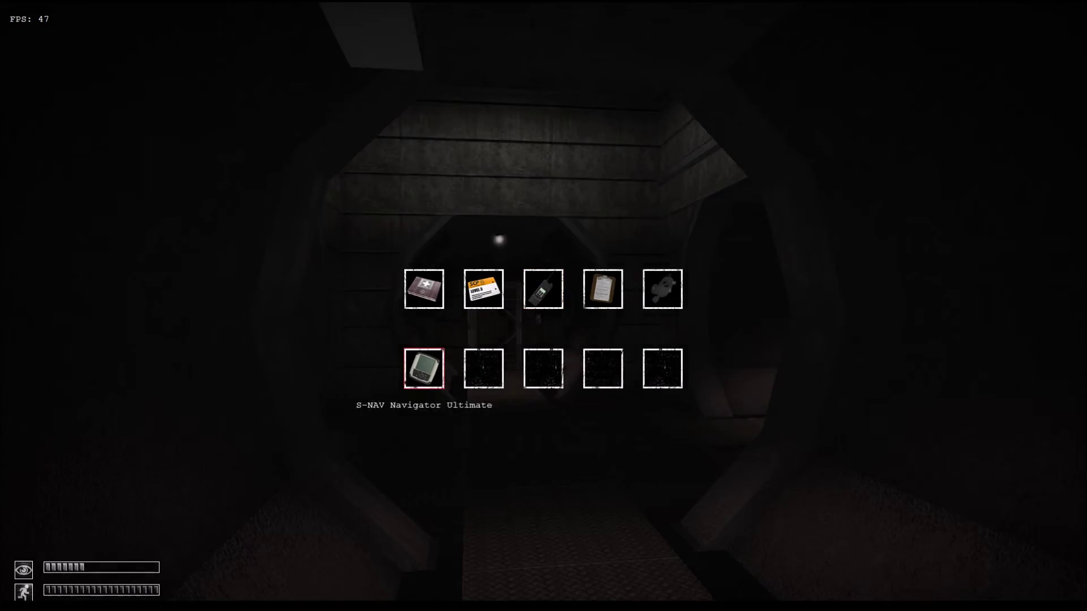
- Bring the S-NAV navigator back out and continue down the tunnel corridor
double_click(423, 369)
key("Tab")
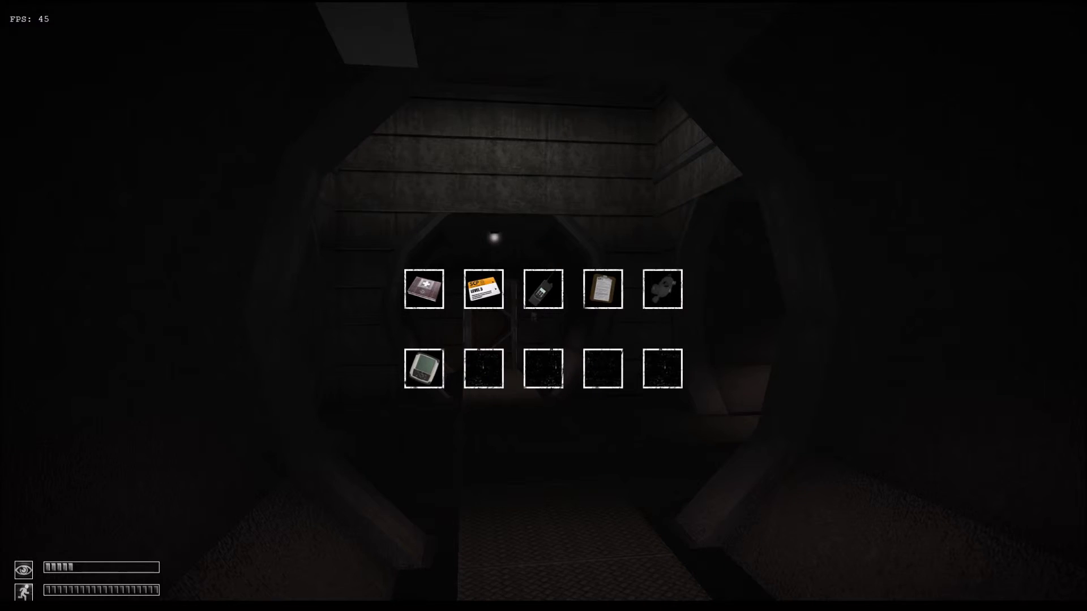
key("Tab")
key("w")
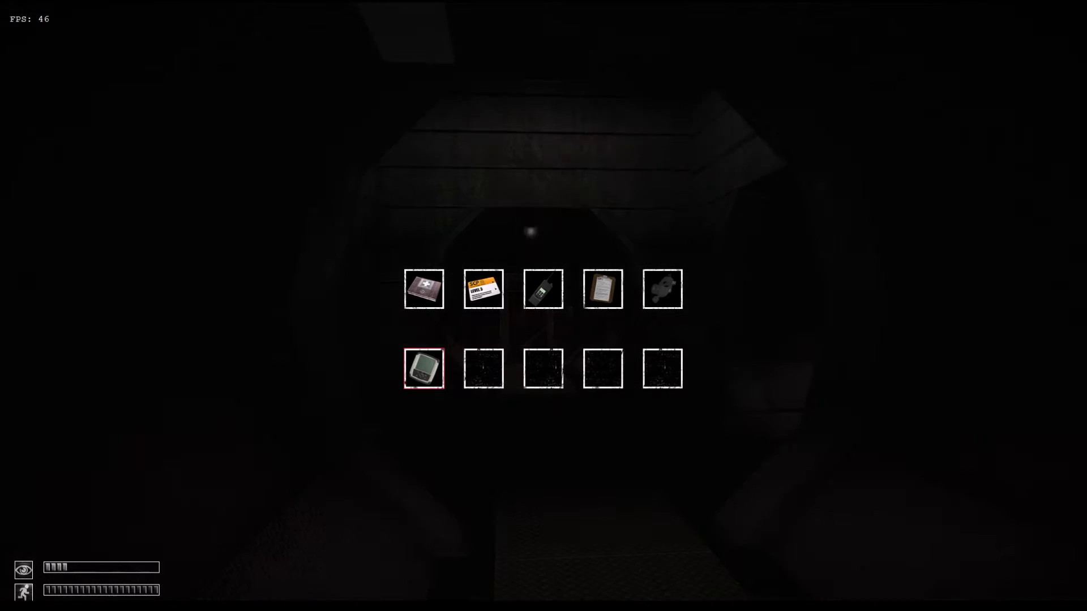
double_click(423, 369)
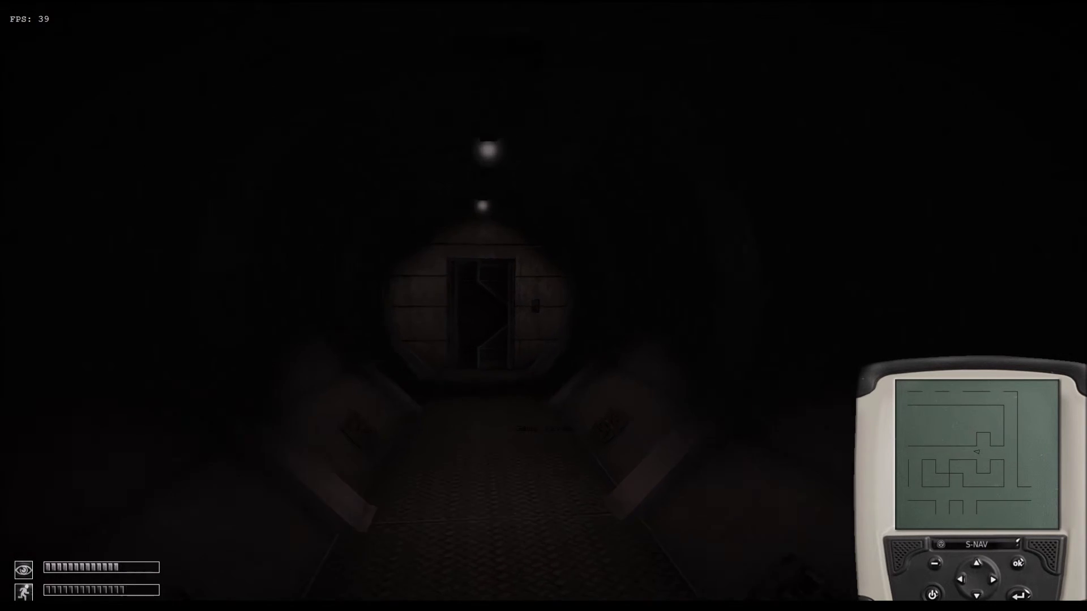
- Open the door with its wall panel and walk along the railed catwalk
key("w")
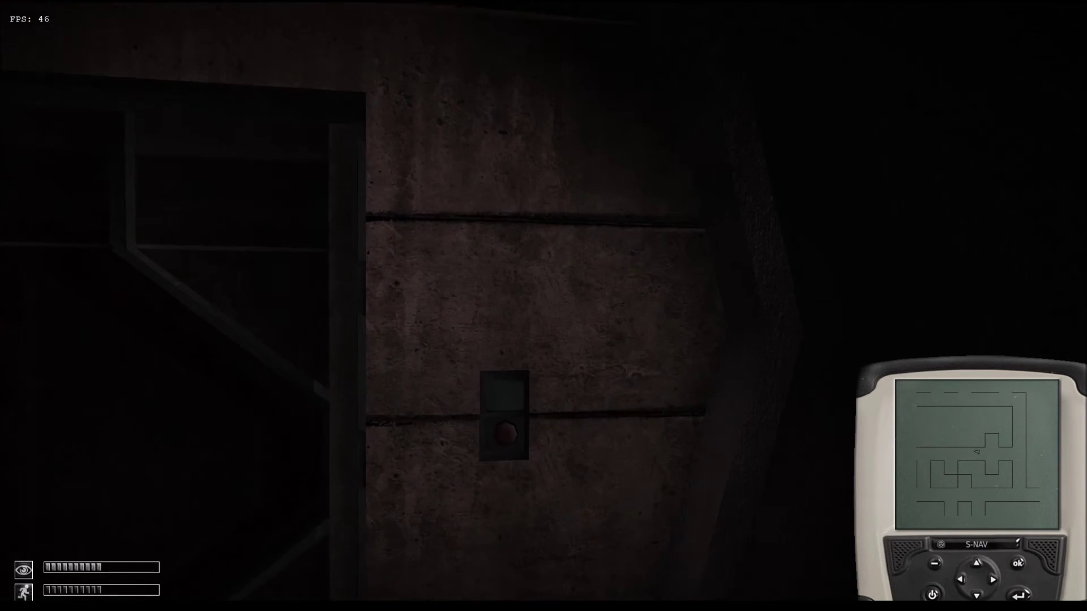
left_click(513, 358)
key("w")
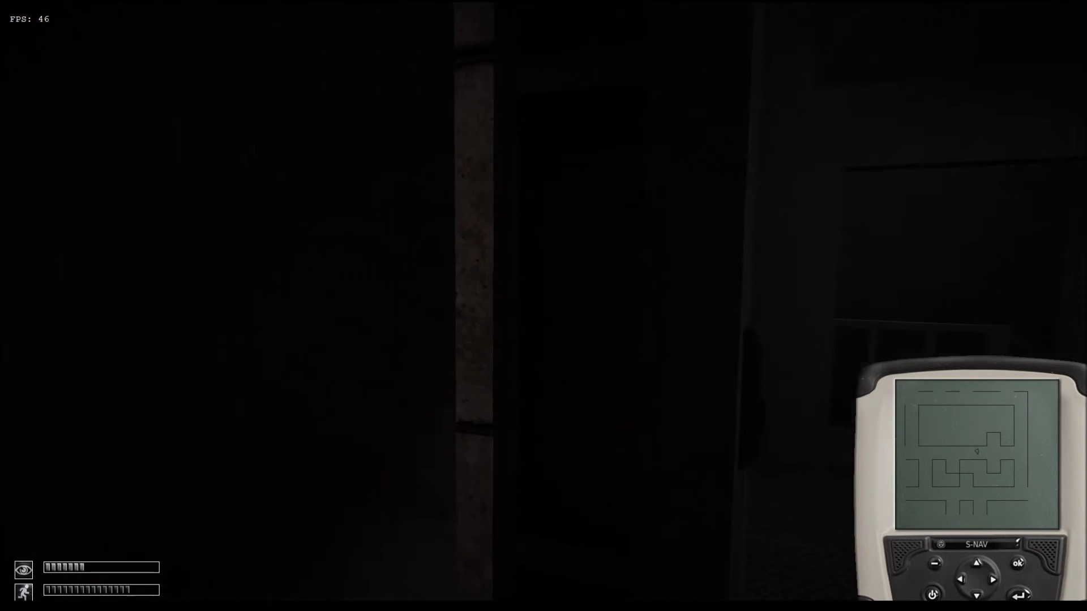
key("w")
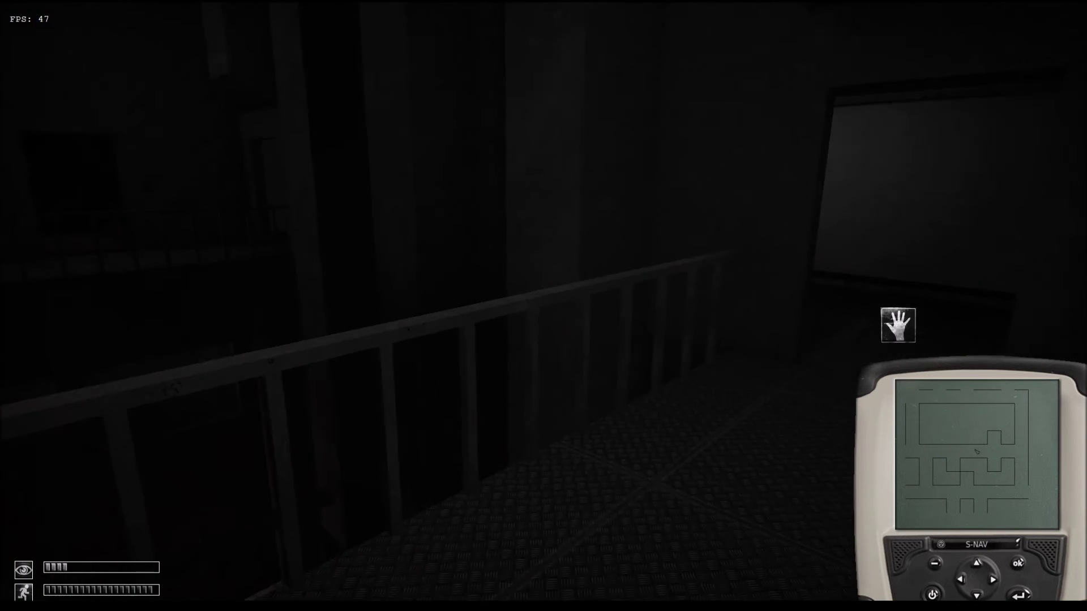
key("w")
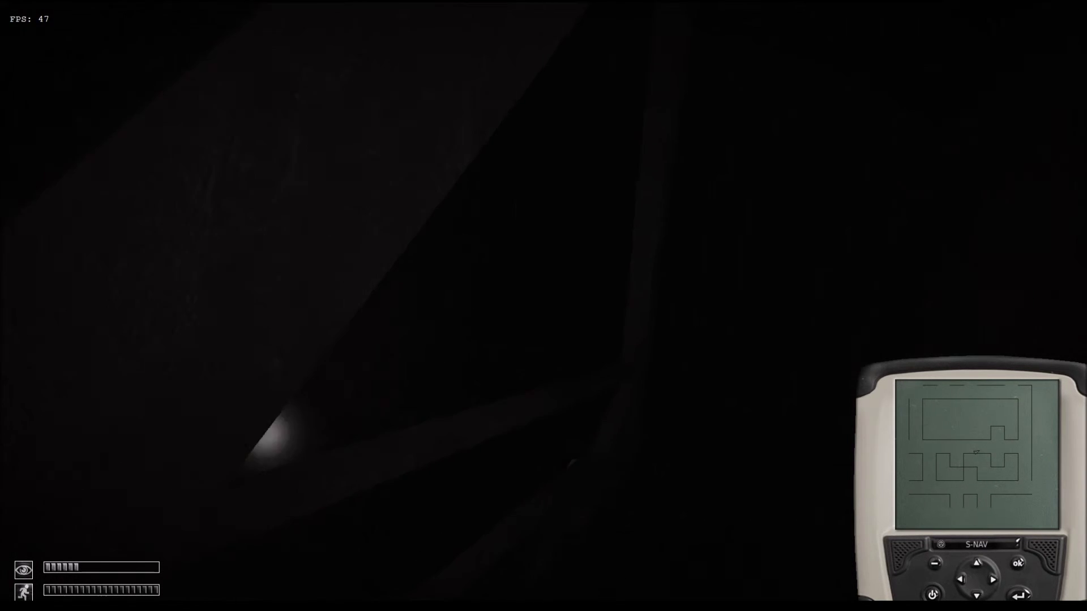
- Head down the tiled corridor toward the distant light and onto the railed walkway
key("w")
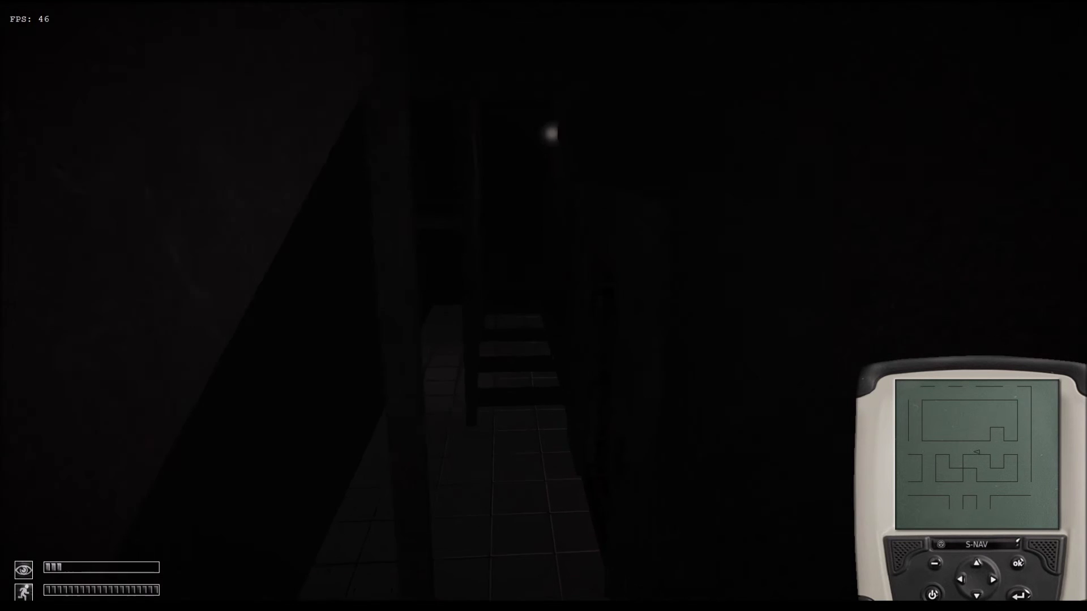
key("w")
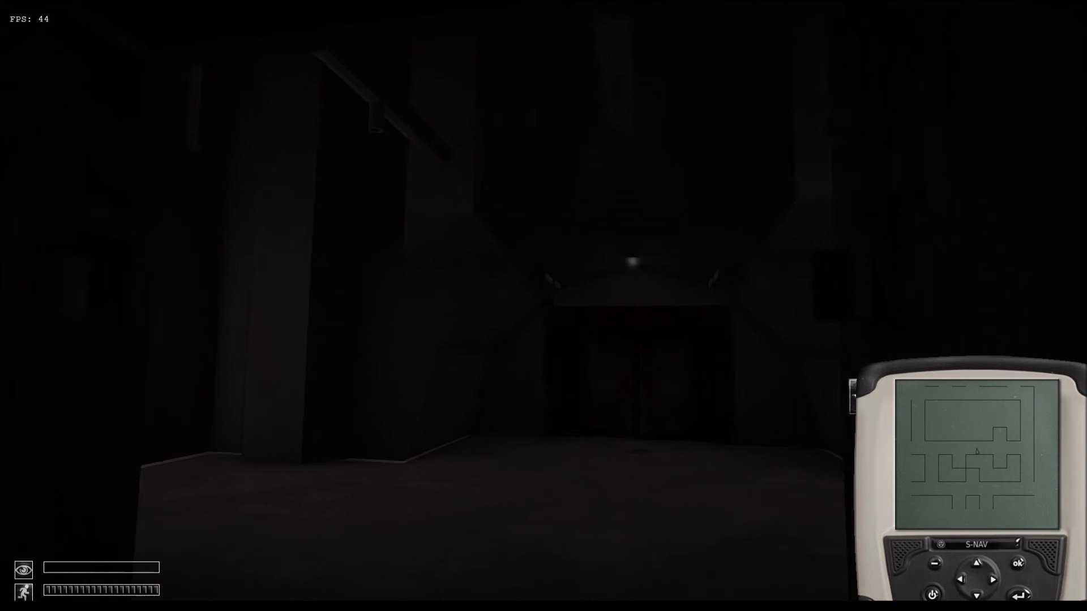
key("w")
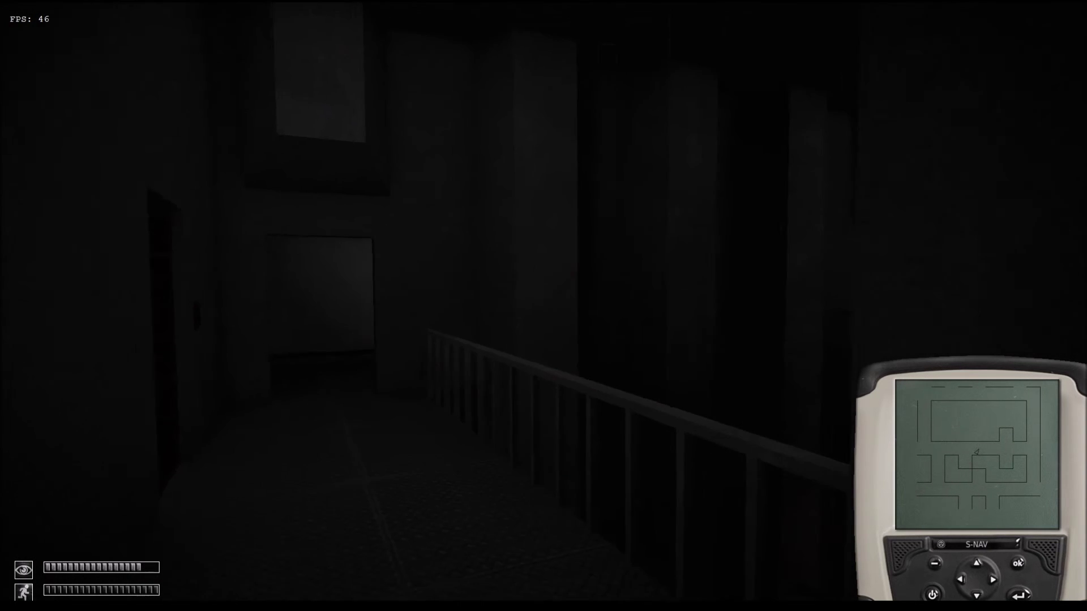
key("w")
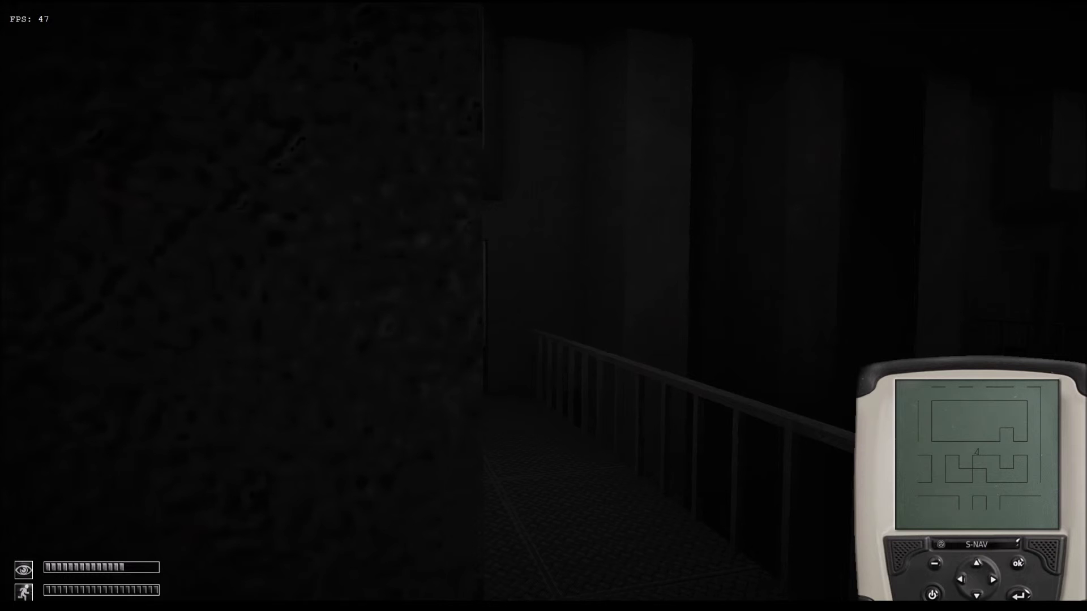
- Go through the doorway at the walkway's end and down the tunnel to its far door
key("w")
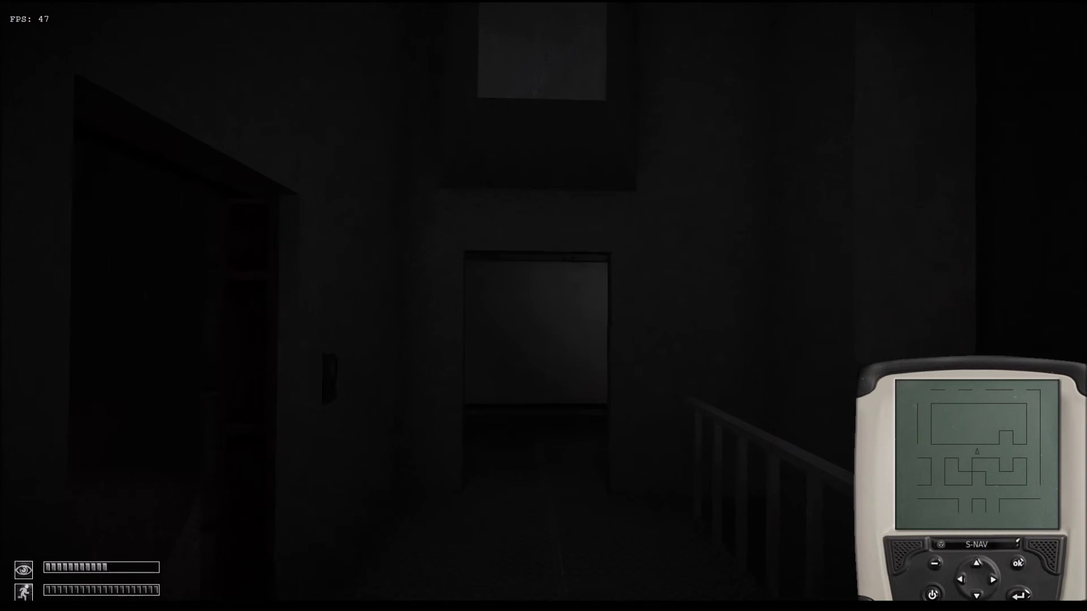
key("w")
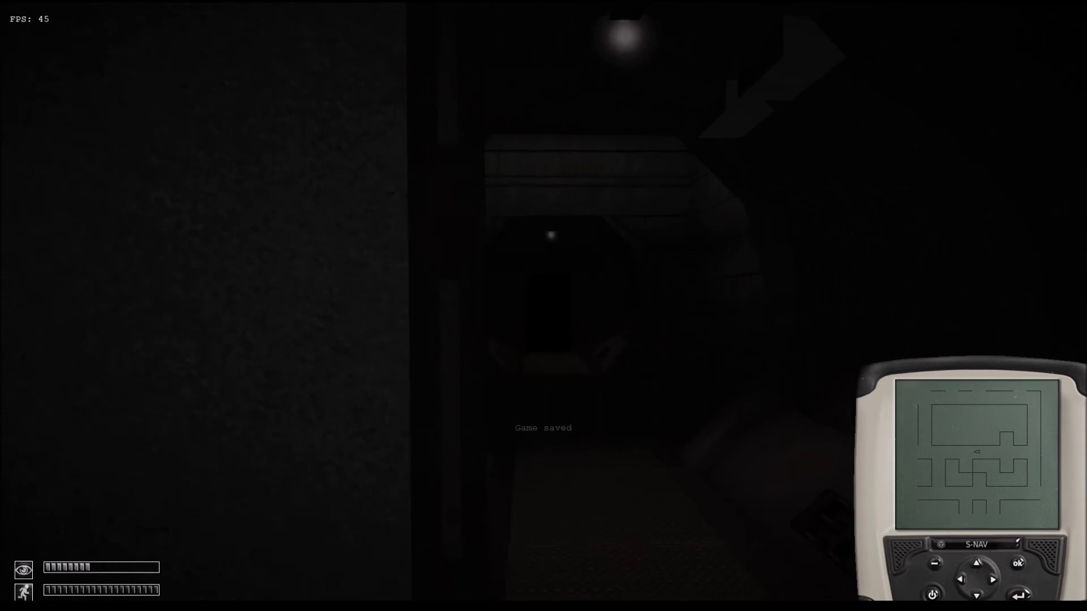
key("w")
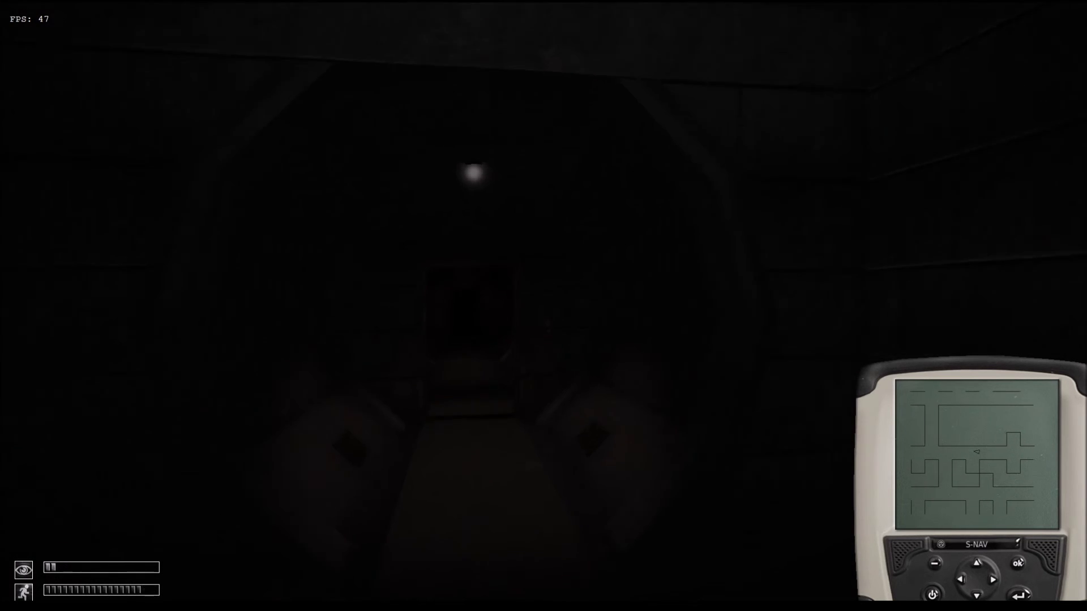
key("w")
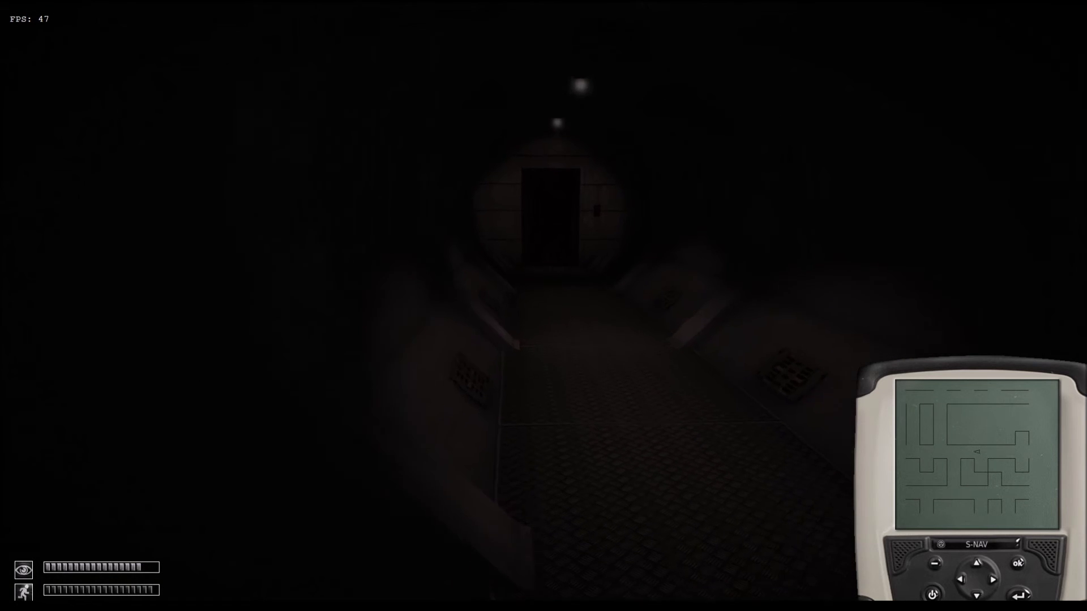
key("w")
key("w")
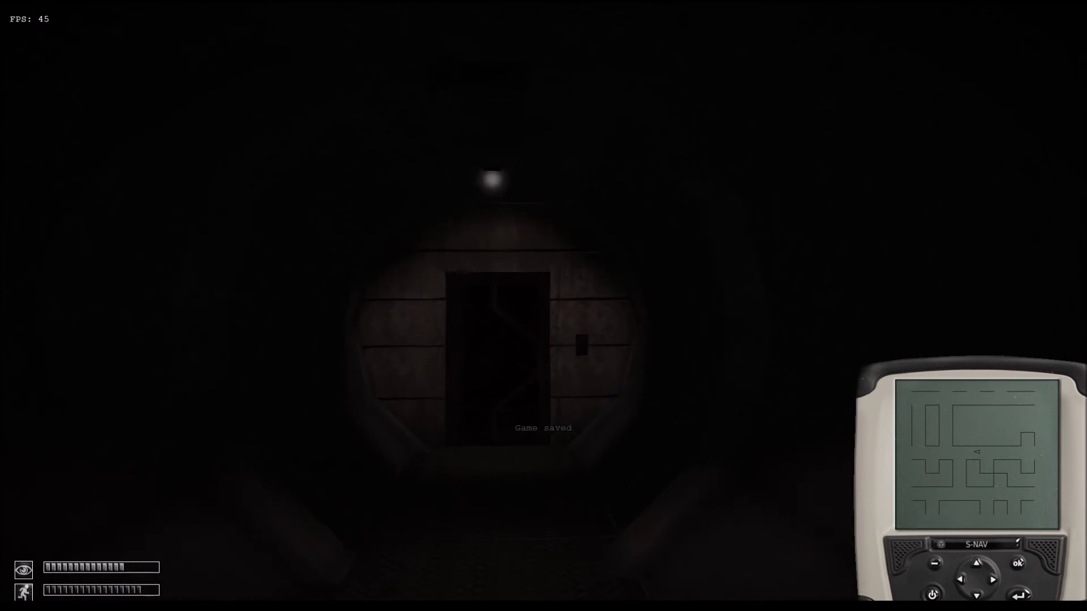
- Follow the lamp-lit corridor, turning back once to check the route
key("w")
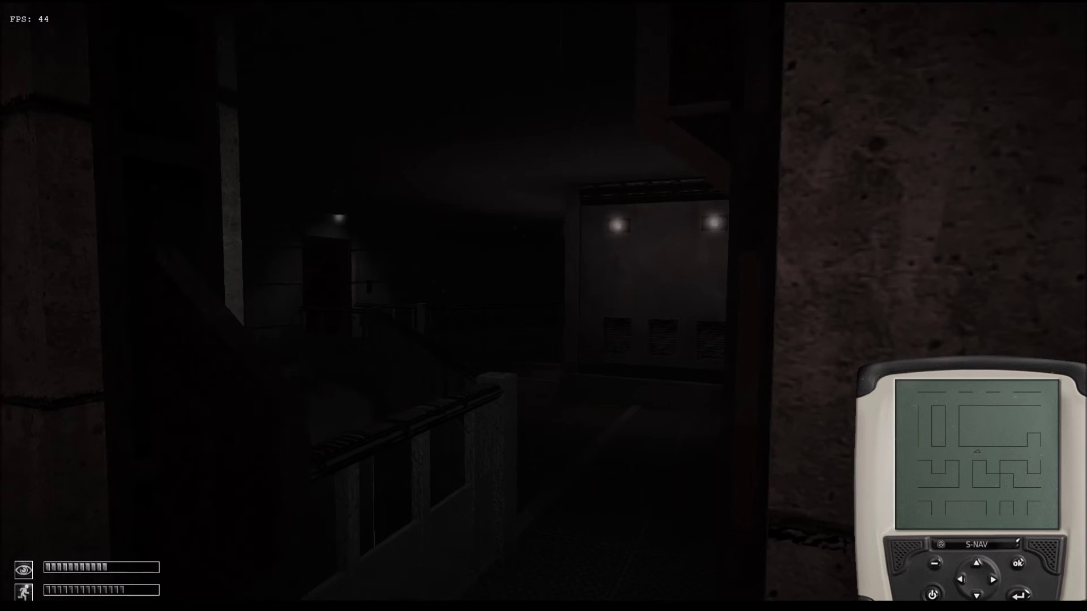
key("w")
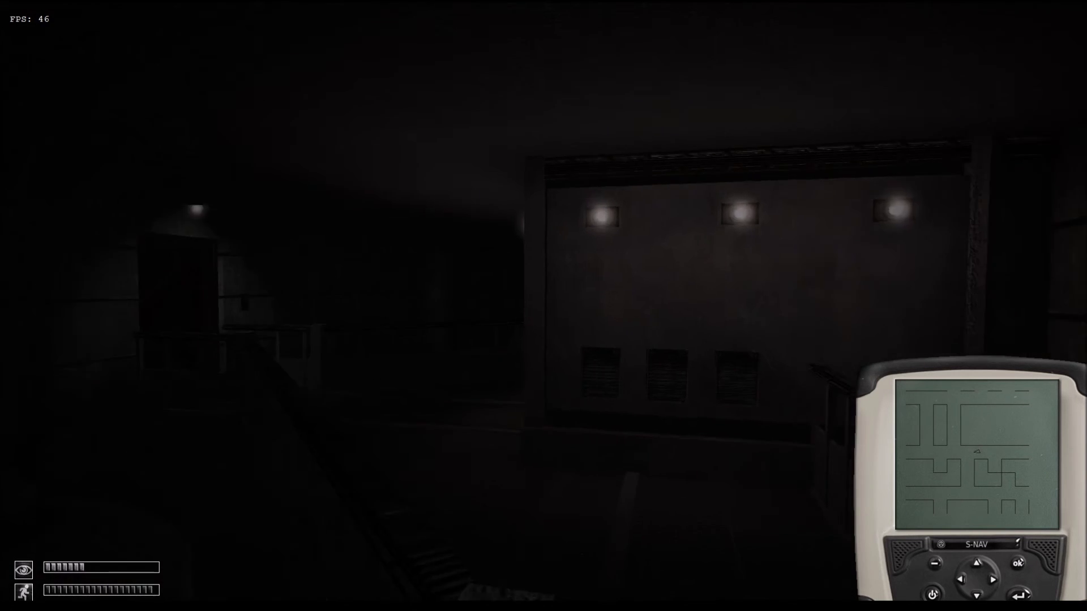
key("w")
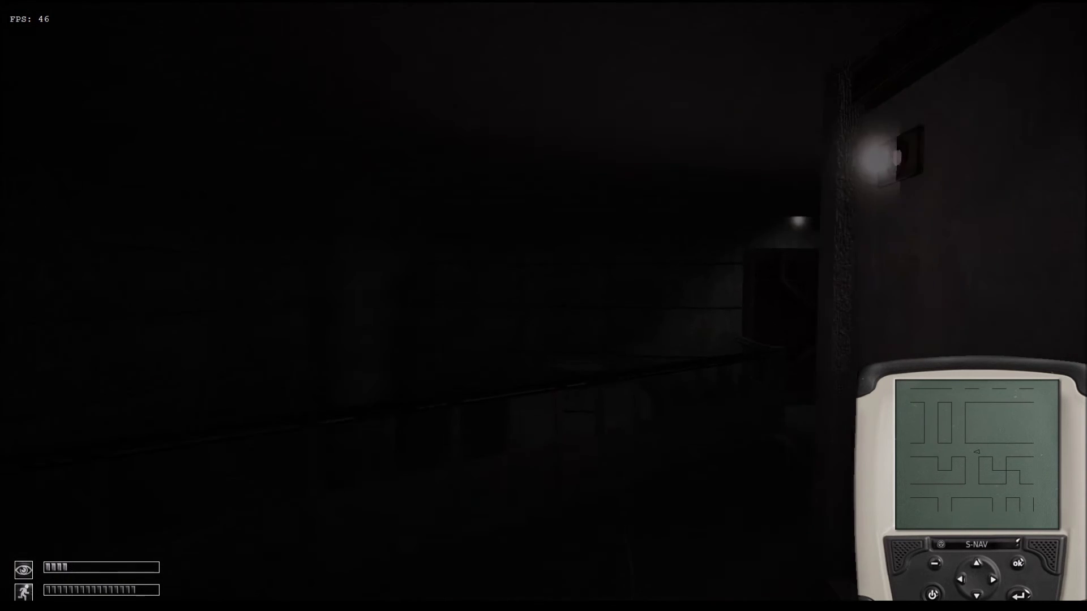
key("w")
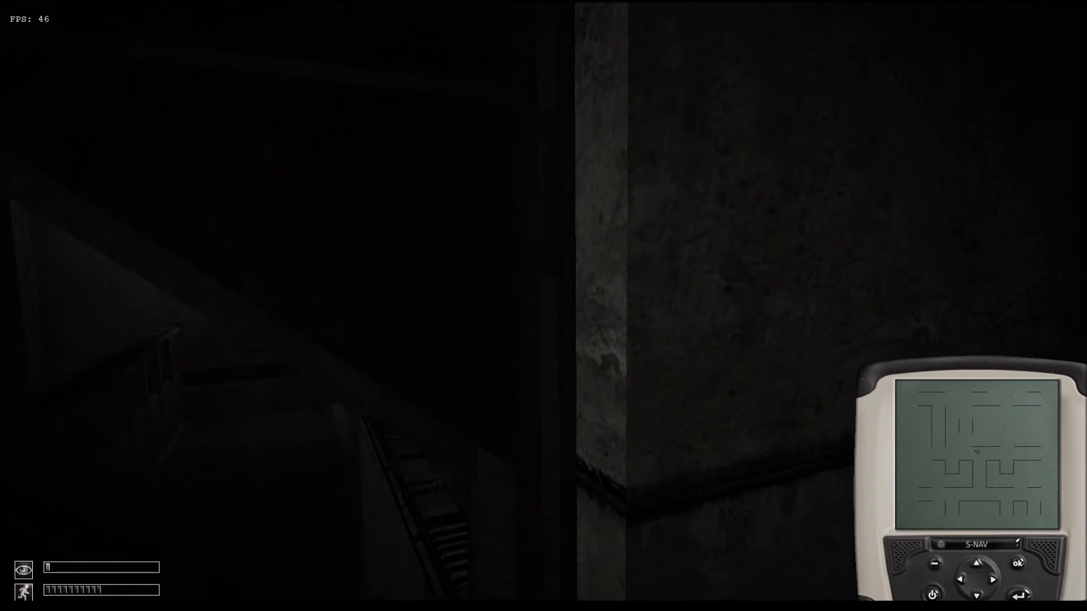
key("w")
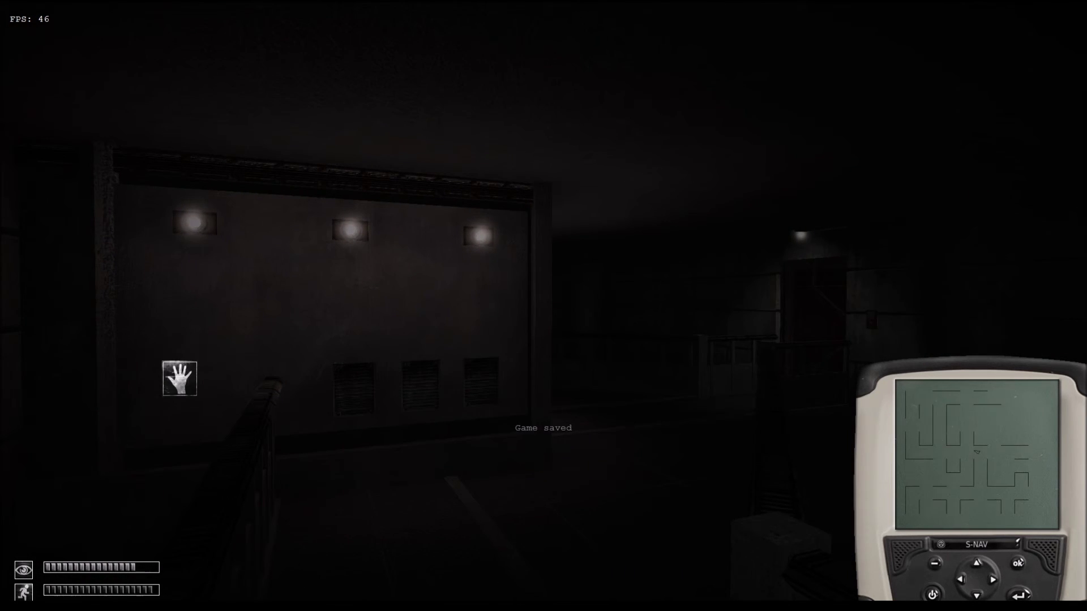
- Take the dark corridor past the lamp wall into the room with the SCP-895 poster
key("w")
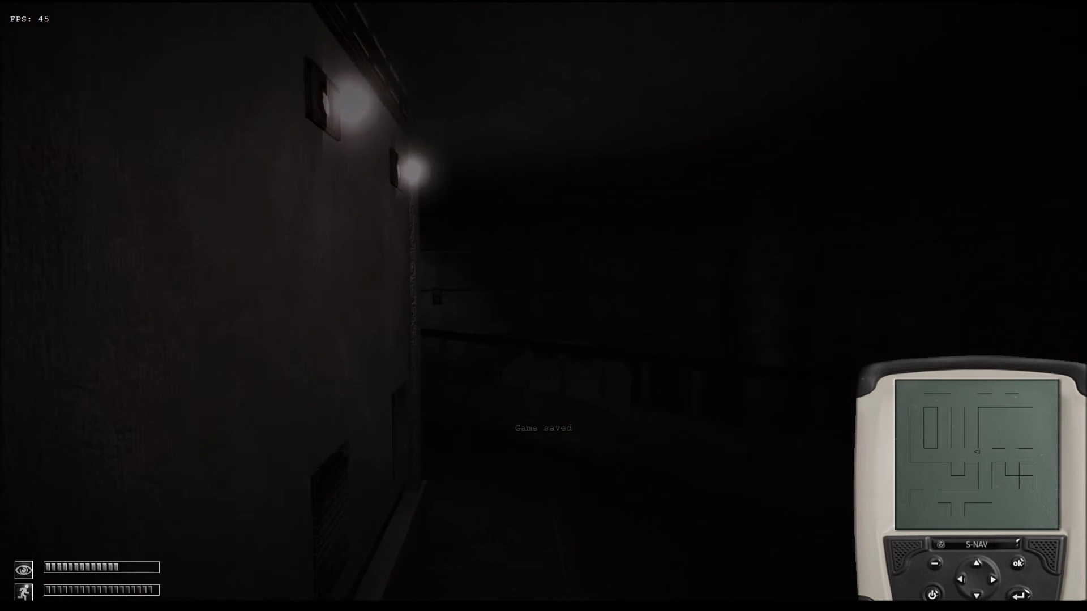
key("w")
key("w")
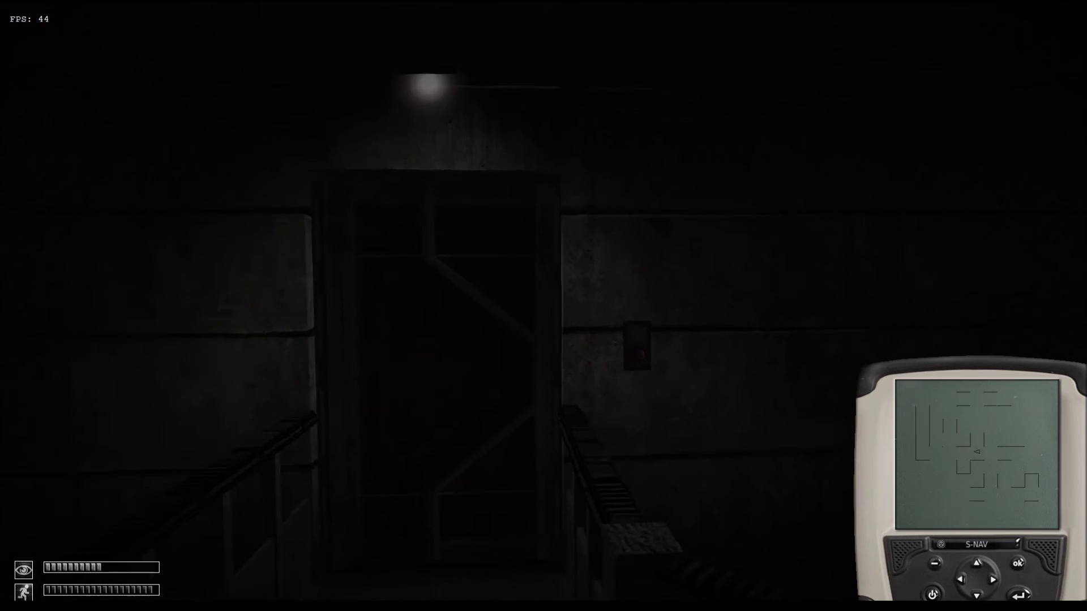
key("w")
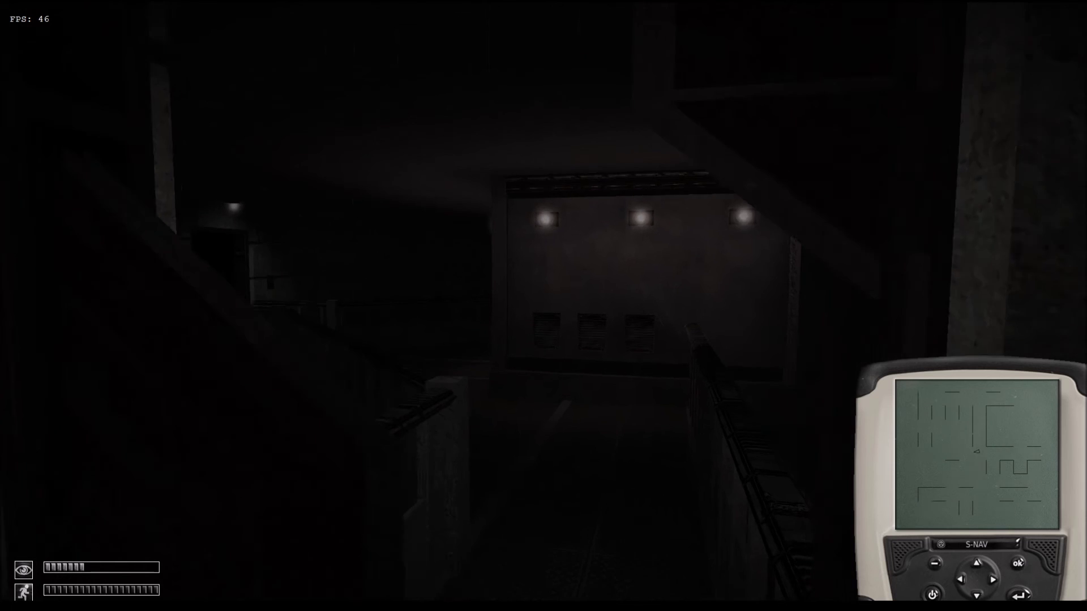
key("w")
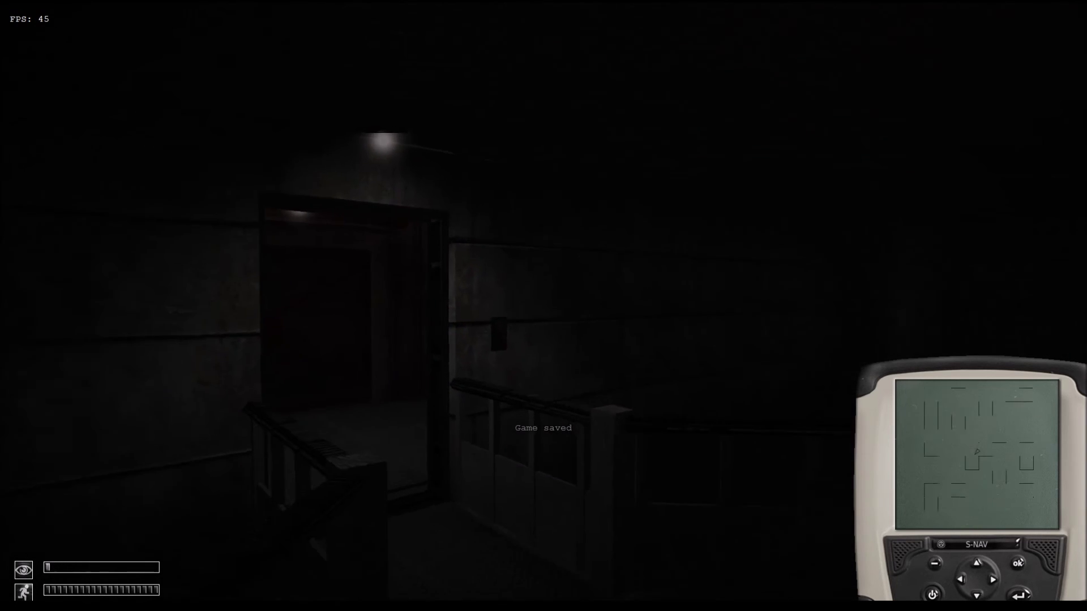
key("w")
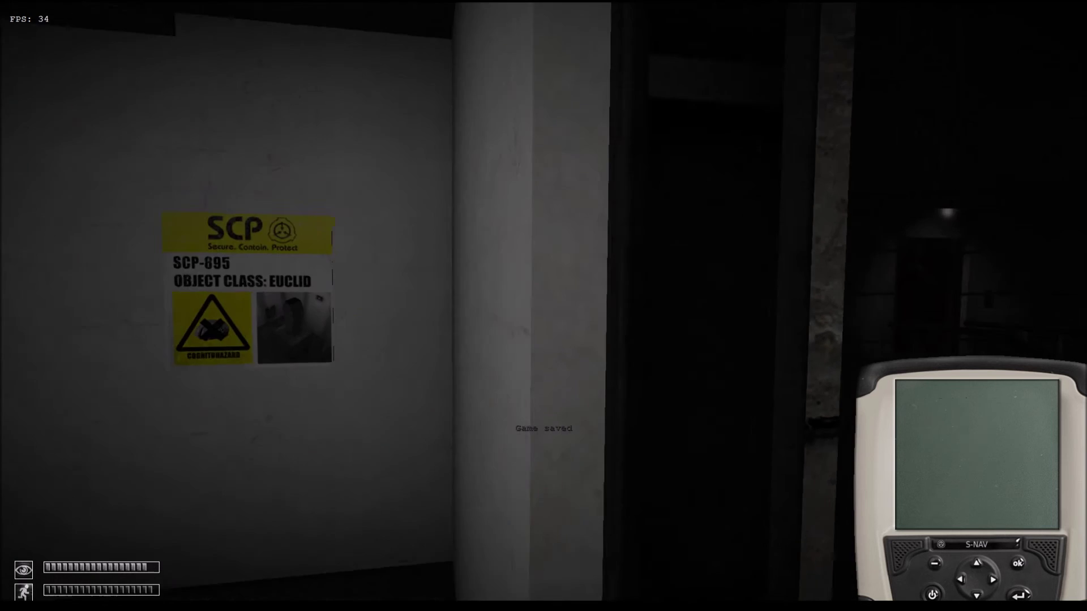
- Look around the SCP-895 room and approach the card reader beside the poster
key("w")
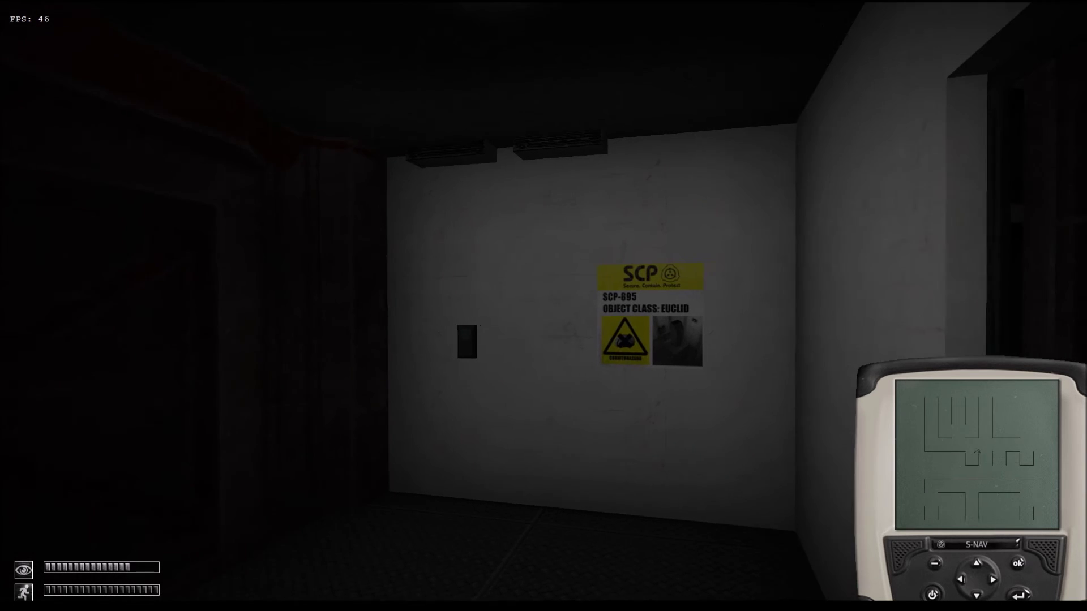
key("F5")
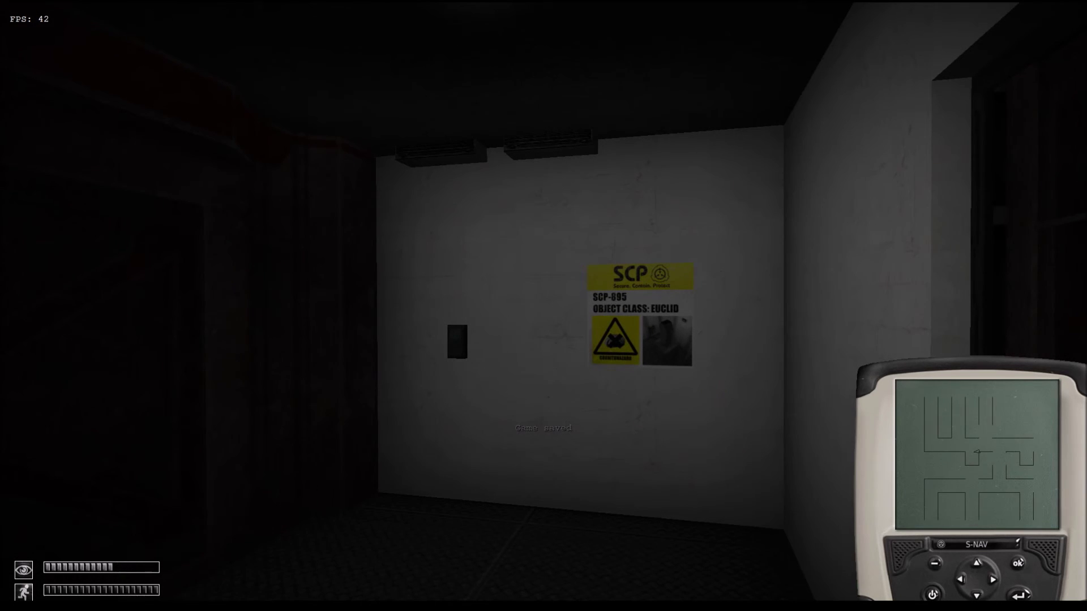
key("w")
key("w")
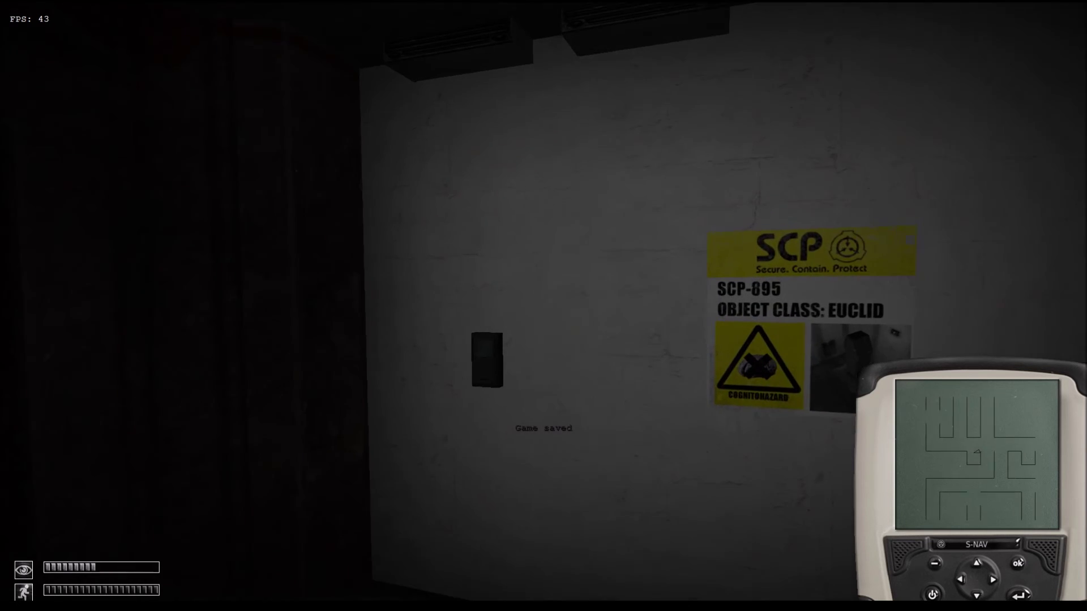
- Use the Level 3 Key Card on the reader and turn toward the opened stairwell doorway
key("Tab")
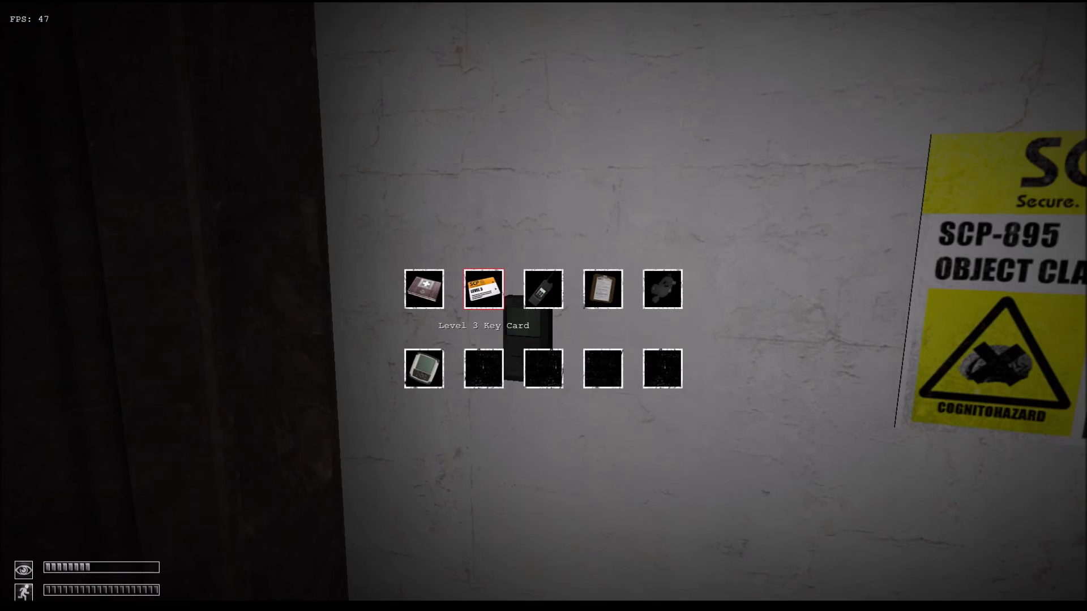
left_click(483, 288)
left_click(543, 306)
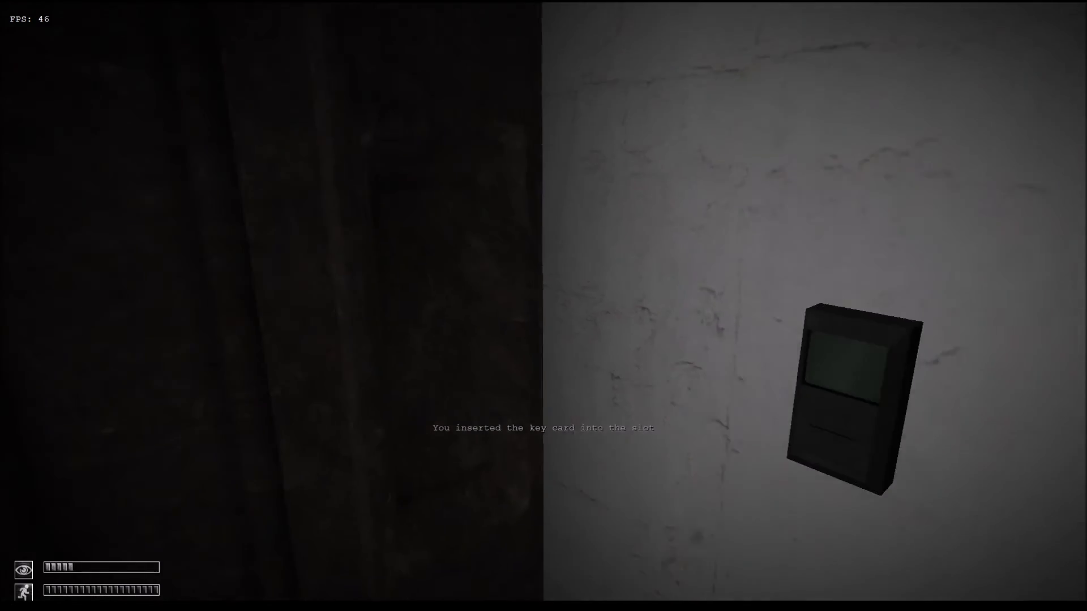
key("F5")
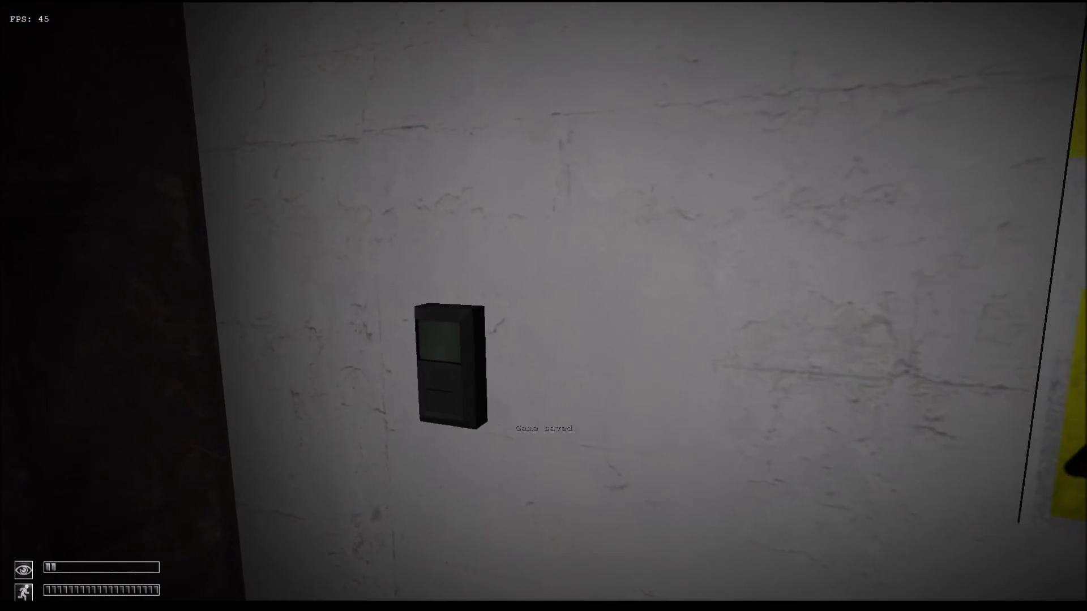
key("w")
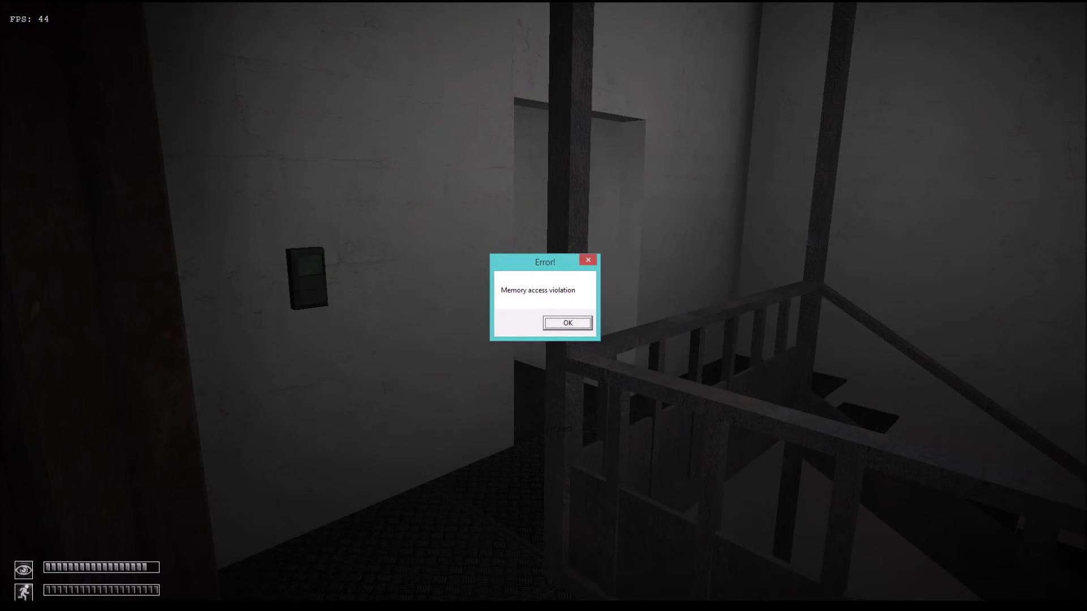
- Dismiss the memory access violation error to return to the main menu
key("Return")
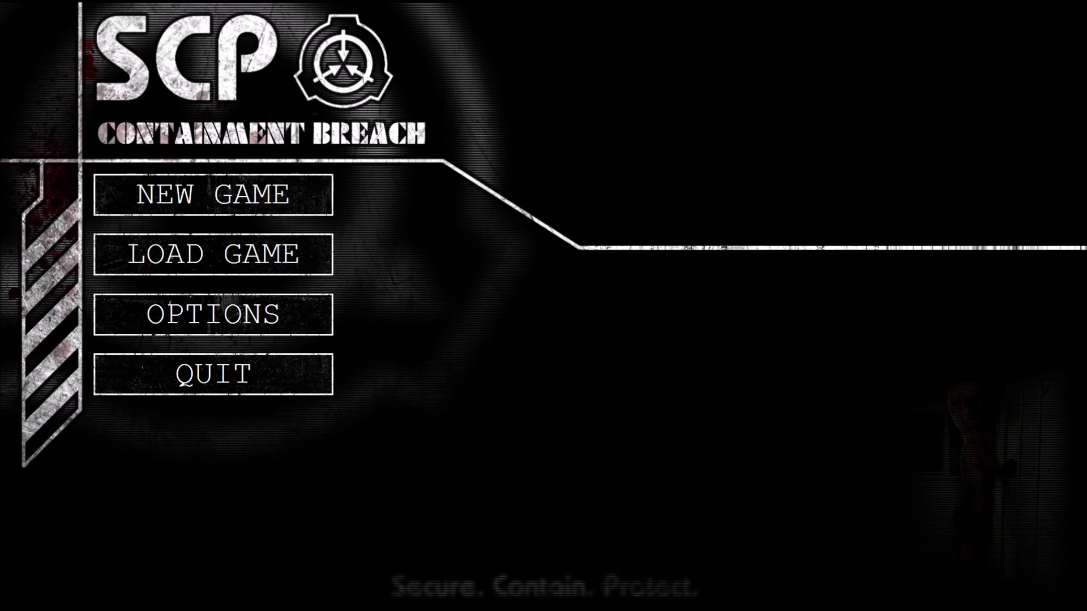